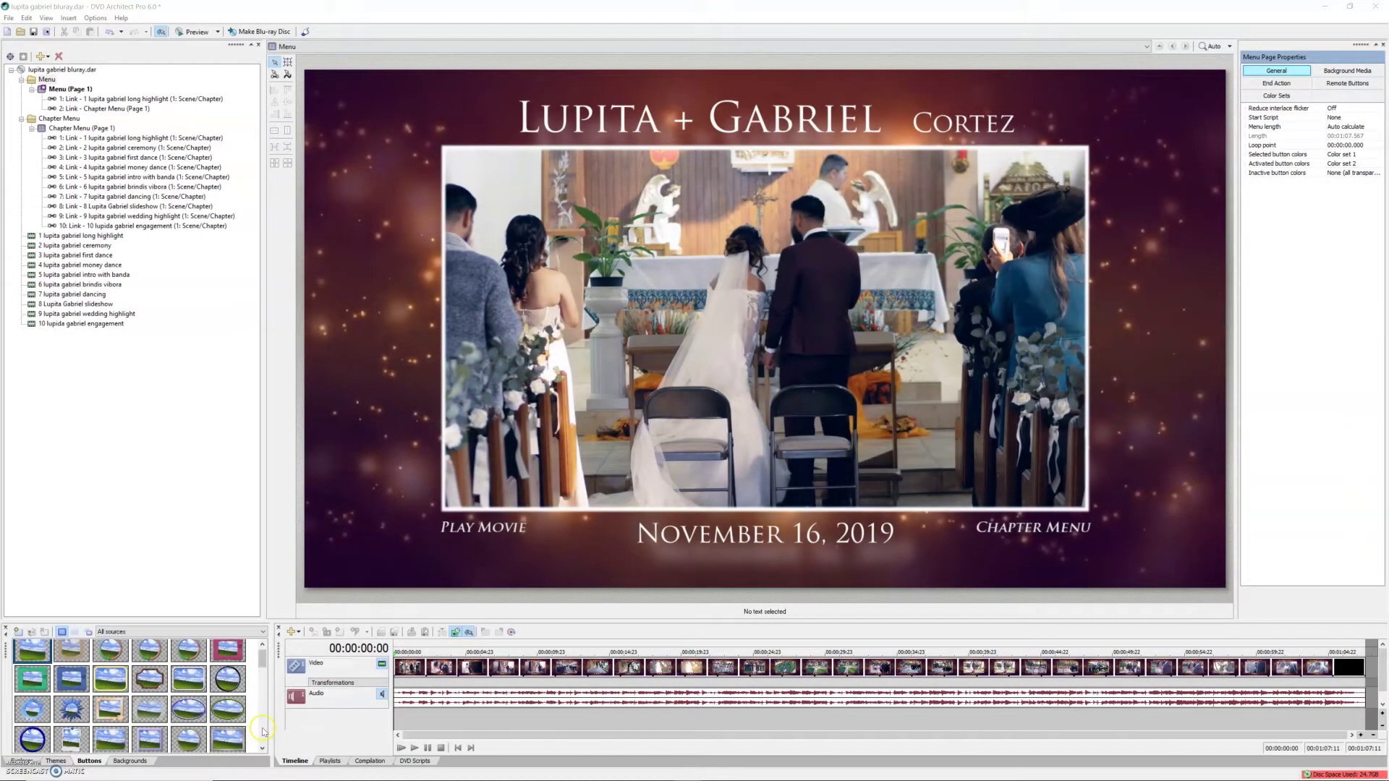
{"action": "mouse_move", "coordinate": [298, 774]}
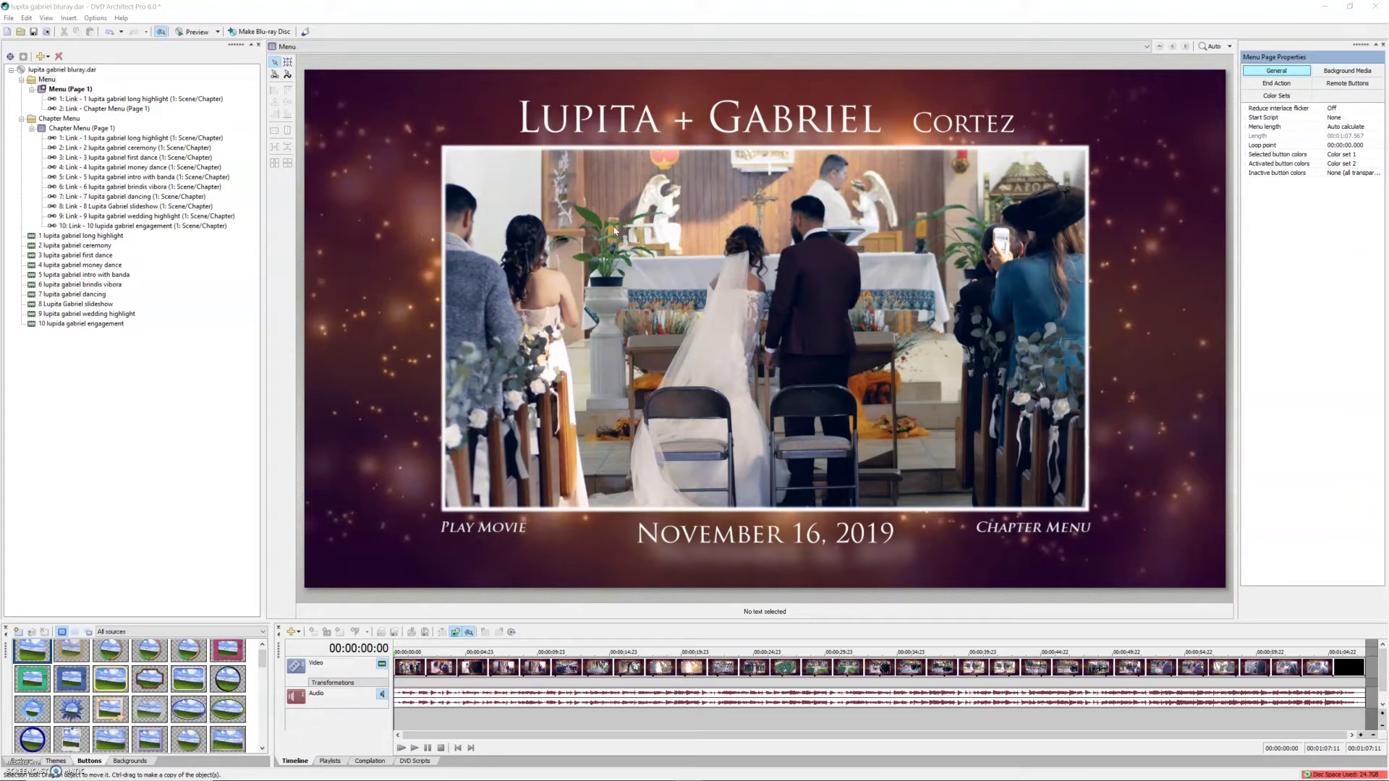
{"action": "left_click", "coordinate": [576, 238]}
{"action": "left_click", "coordinate": [690, 267]}
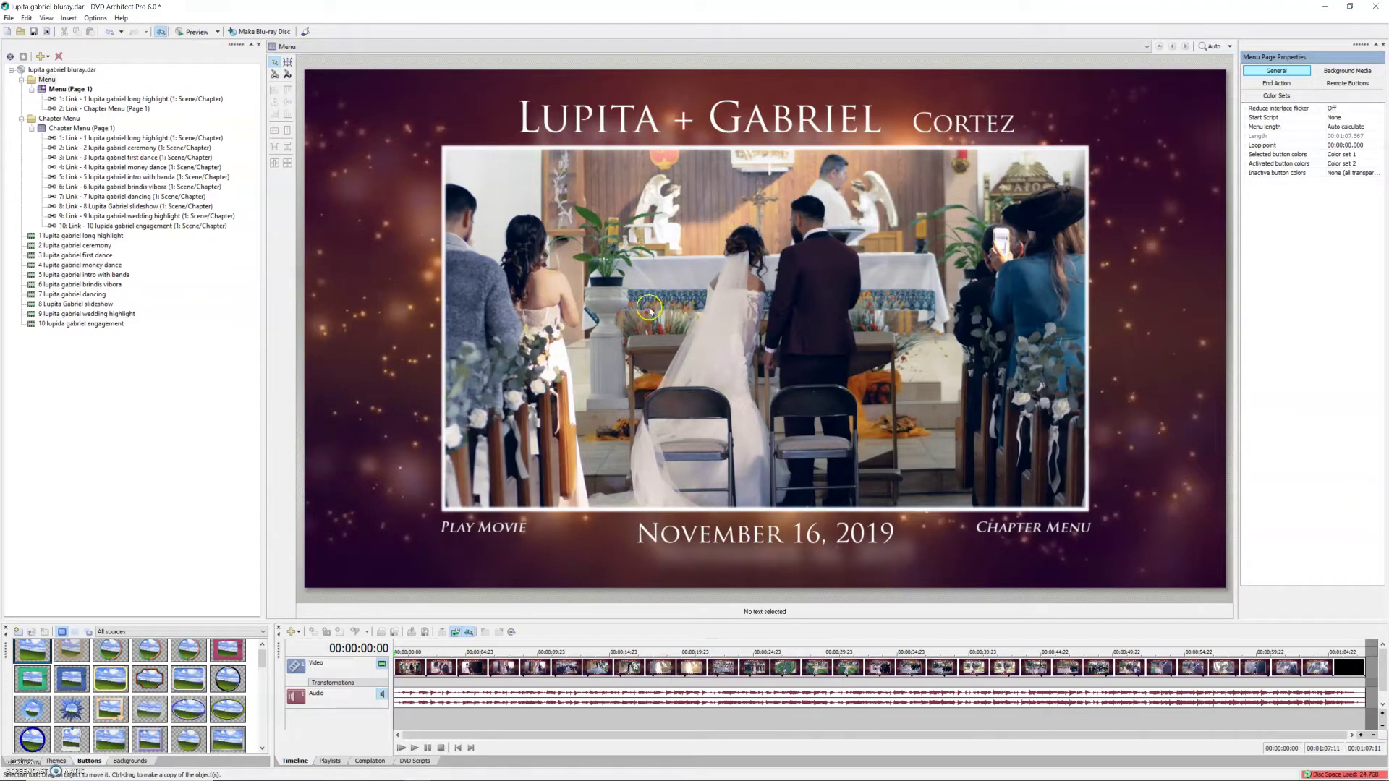
- Preview the disc, testing the Chapter Menu link and the "10. Sesion De Novios" chapter, and close the preview
{"action": "left_click", "coordinate": [186, 32]}
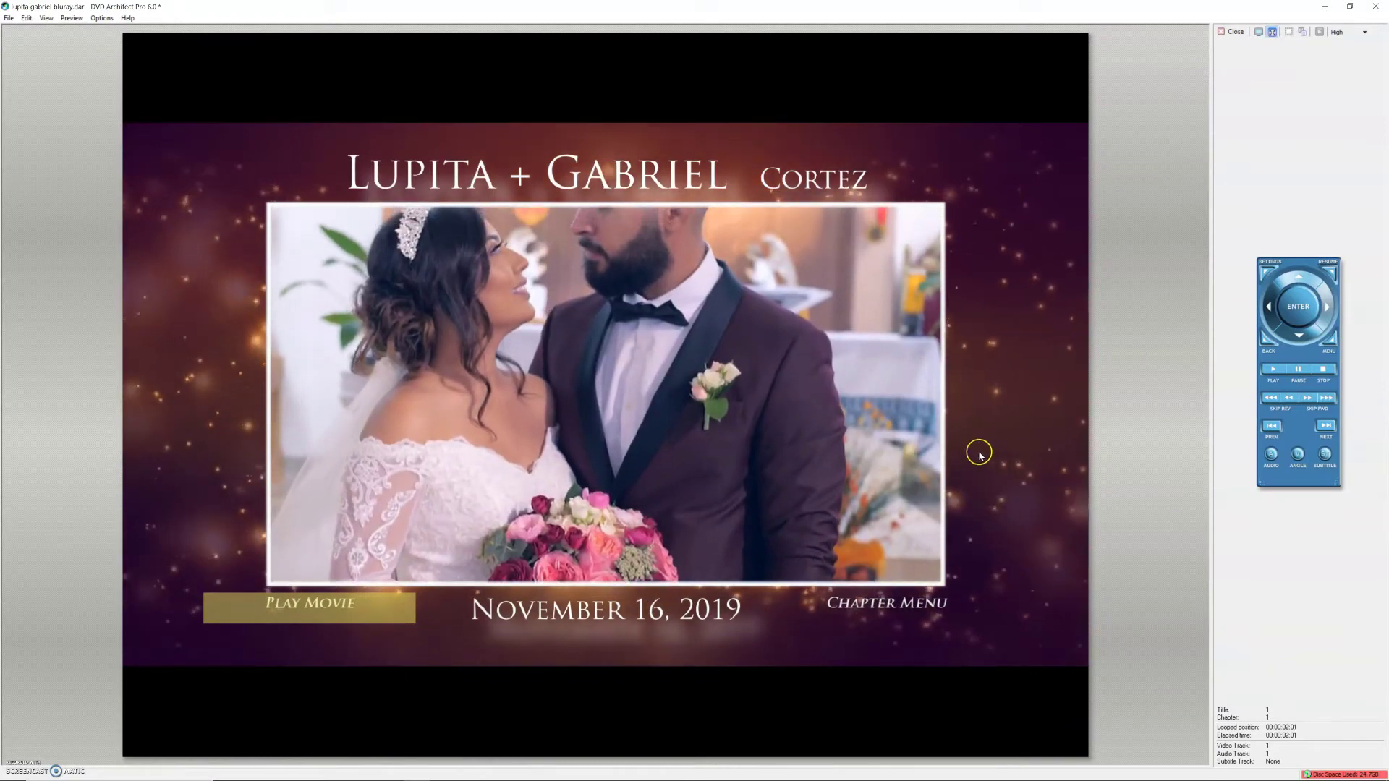
{"action": "left_click", "coordinate": [875, 610]}
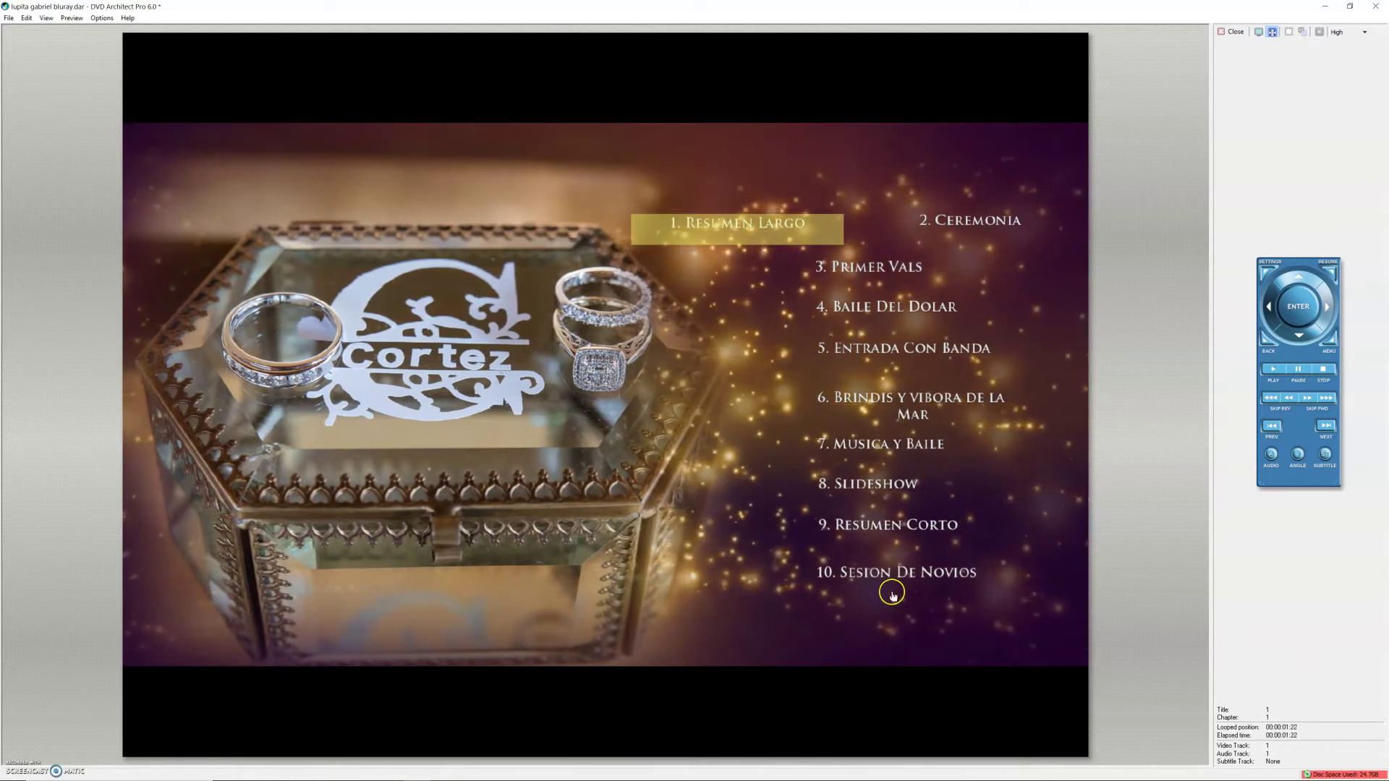
{"action": "right_click", "coordinate": [864, 354]}
{"action": "left_click", "coordinate": [877, 571]}
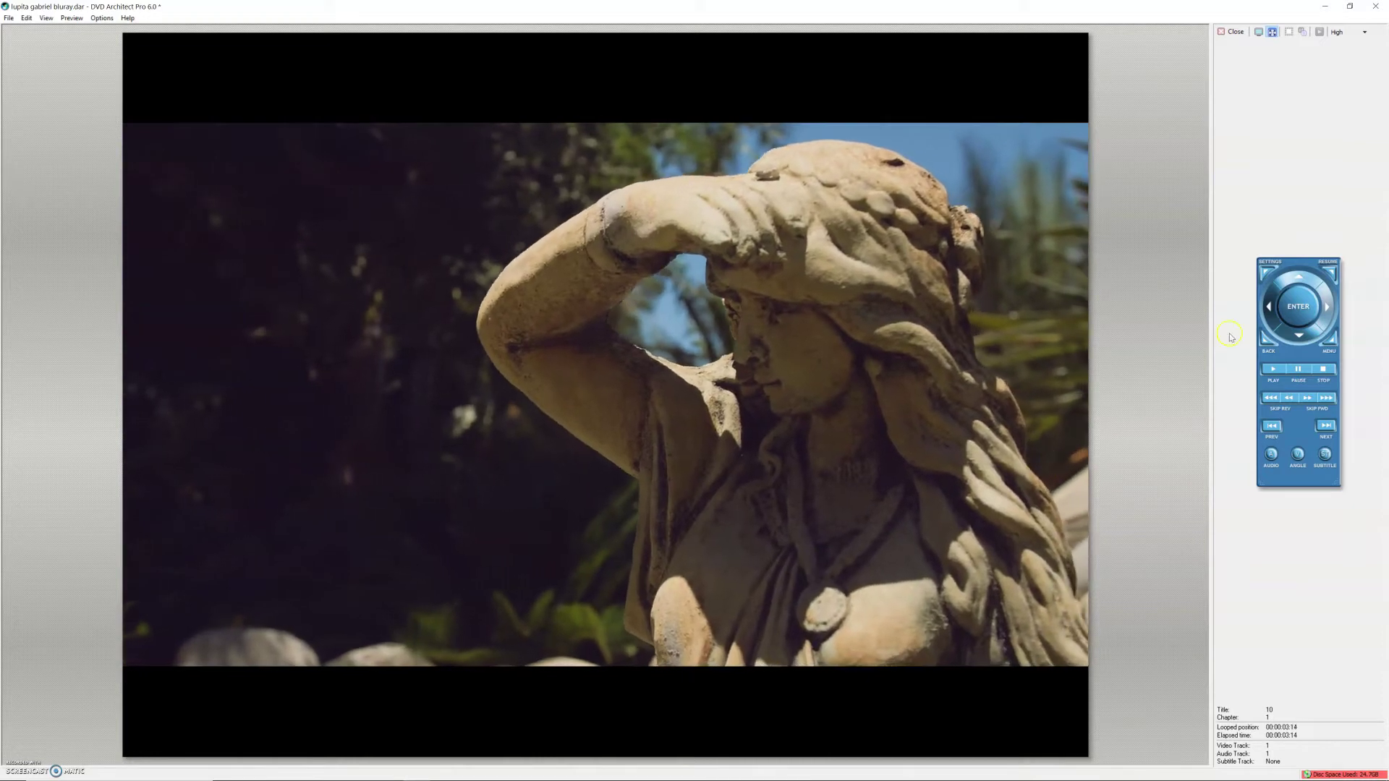
{"action": "left_click", "coordinate": [1327, 377]}
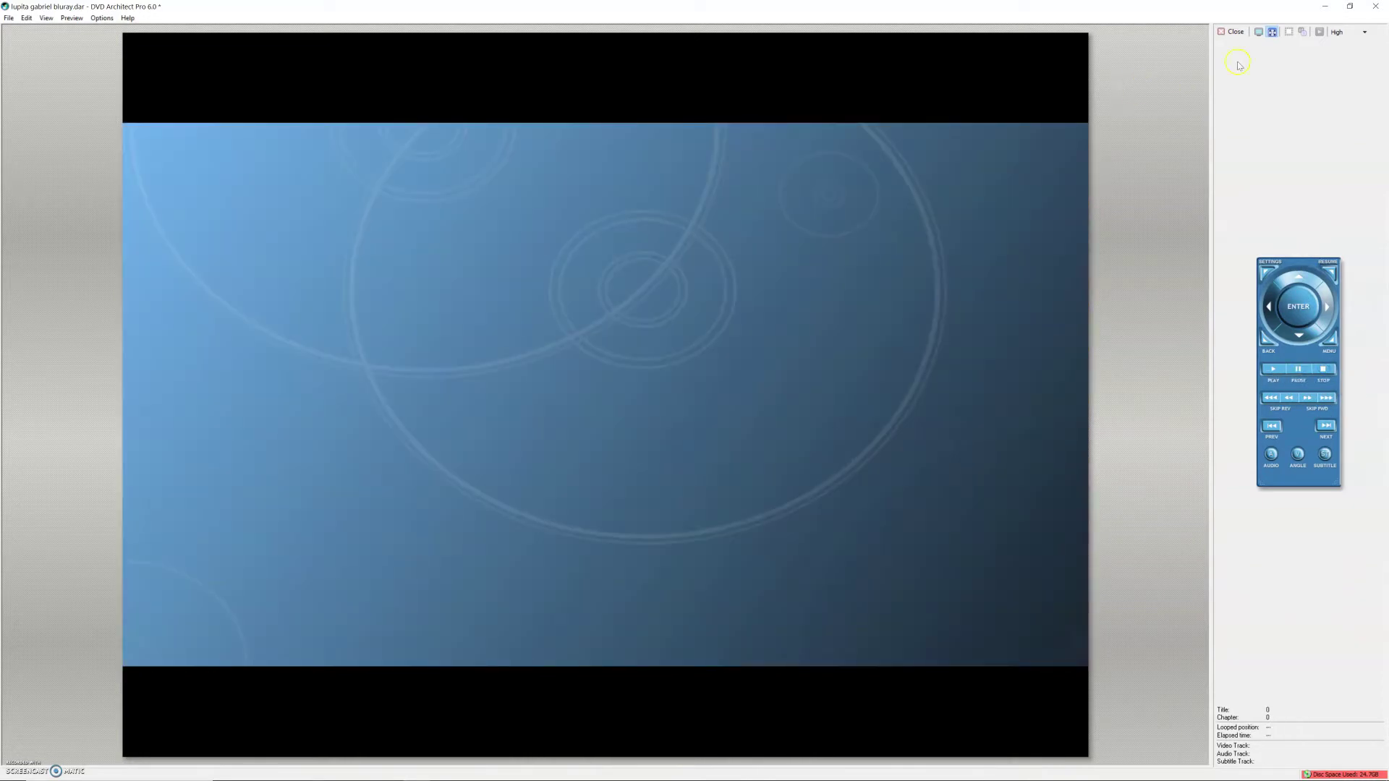
{"action": "left_click", "coordinate": [1231, 32]}
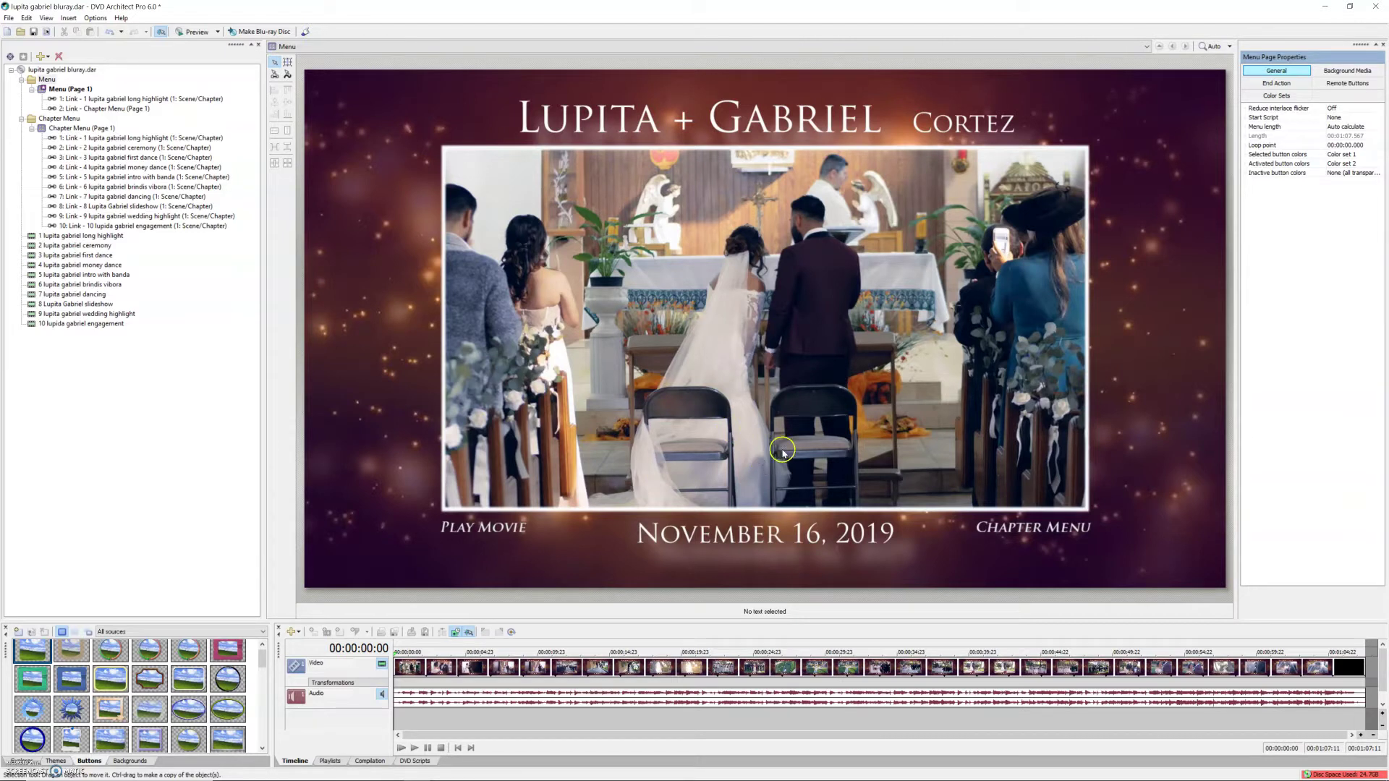
- Start preparing the project as a Blu-ray image with a file name ending in "bluray3.iso" and review the message list
{"action": "left_click", "coordinate": [251, 34]}
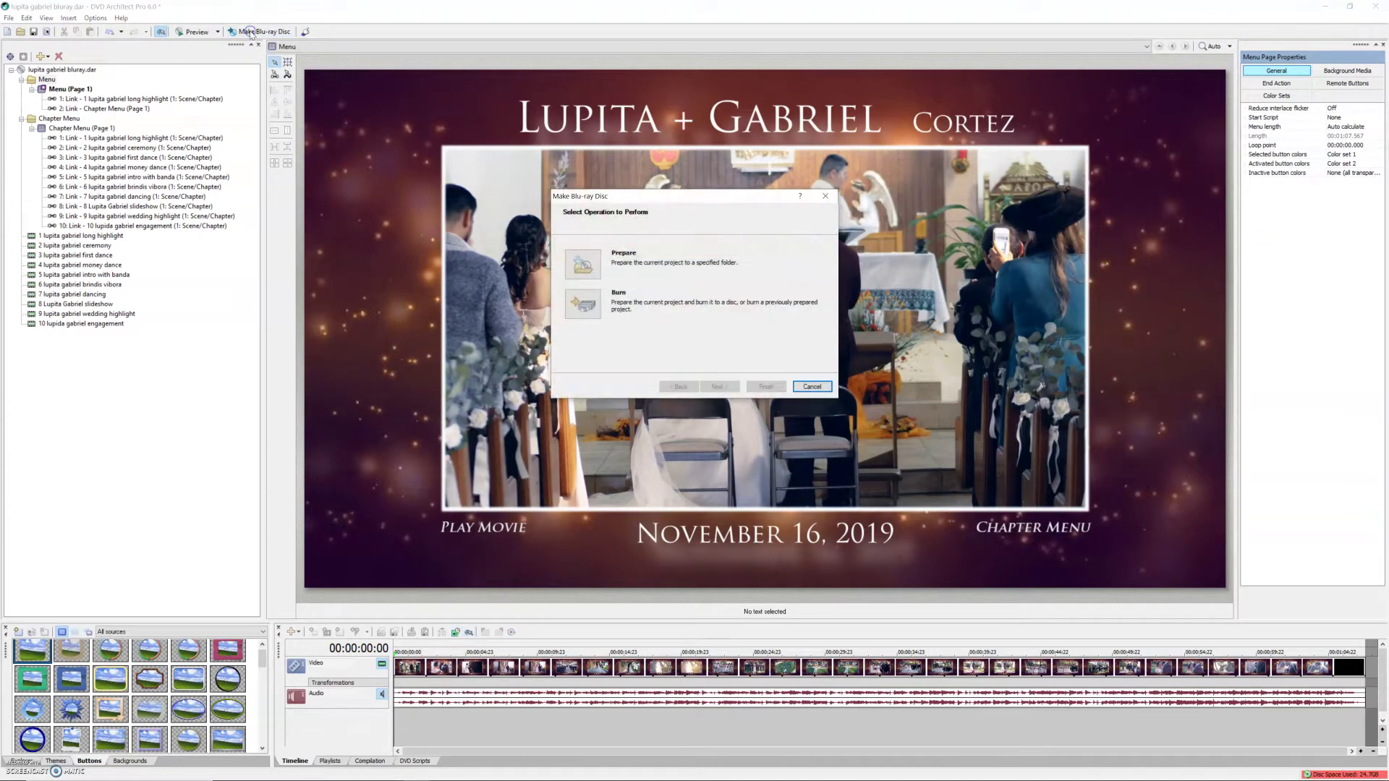
{"action": "double_click", "coordinate": [579, 266]}
{"action": "left_click", "coordinate": [639, 292]}
{"action": "left_click", "coordinate": [627, 262]}
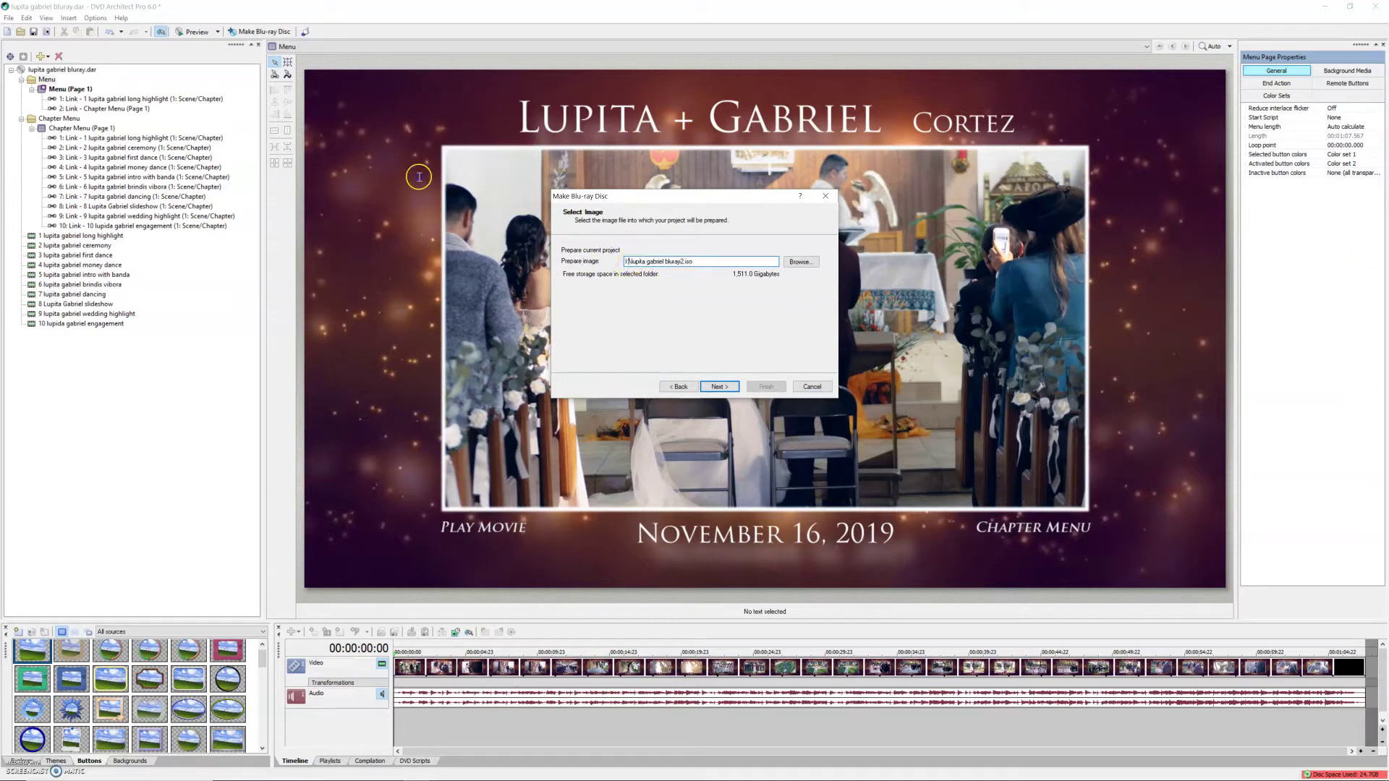
{"action": "left_click", "coordinate": [681, 263]}
{"action": "type", "text": "3"}
{"action": "left_click", "coordinate": [725, 387]}
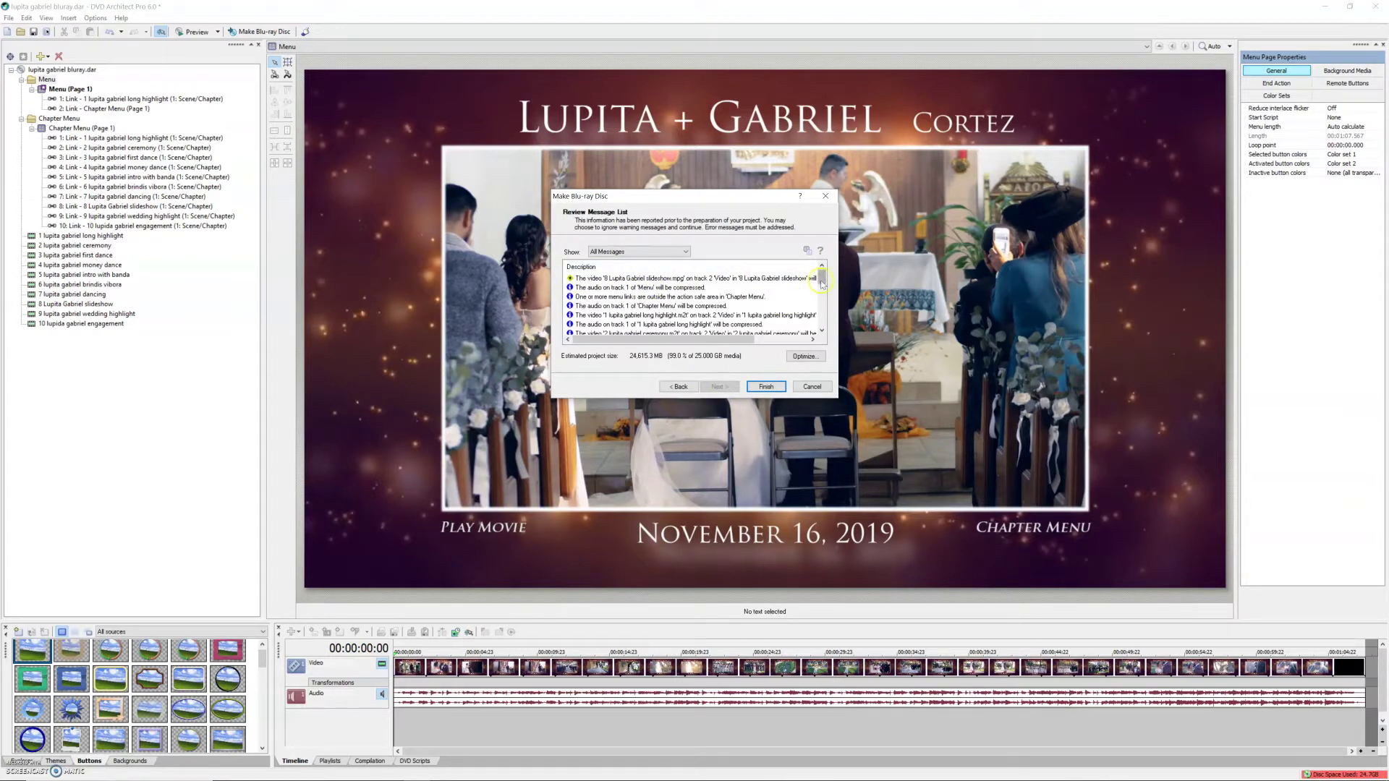
{"action": "left_click_drag", "start_coordinate": [821, 282], "coordinate": [822, 327]}
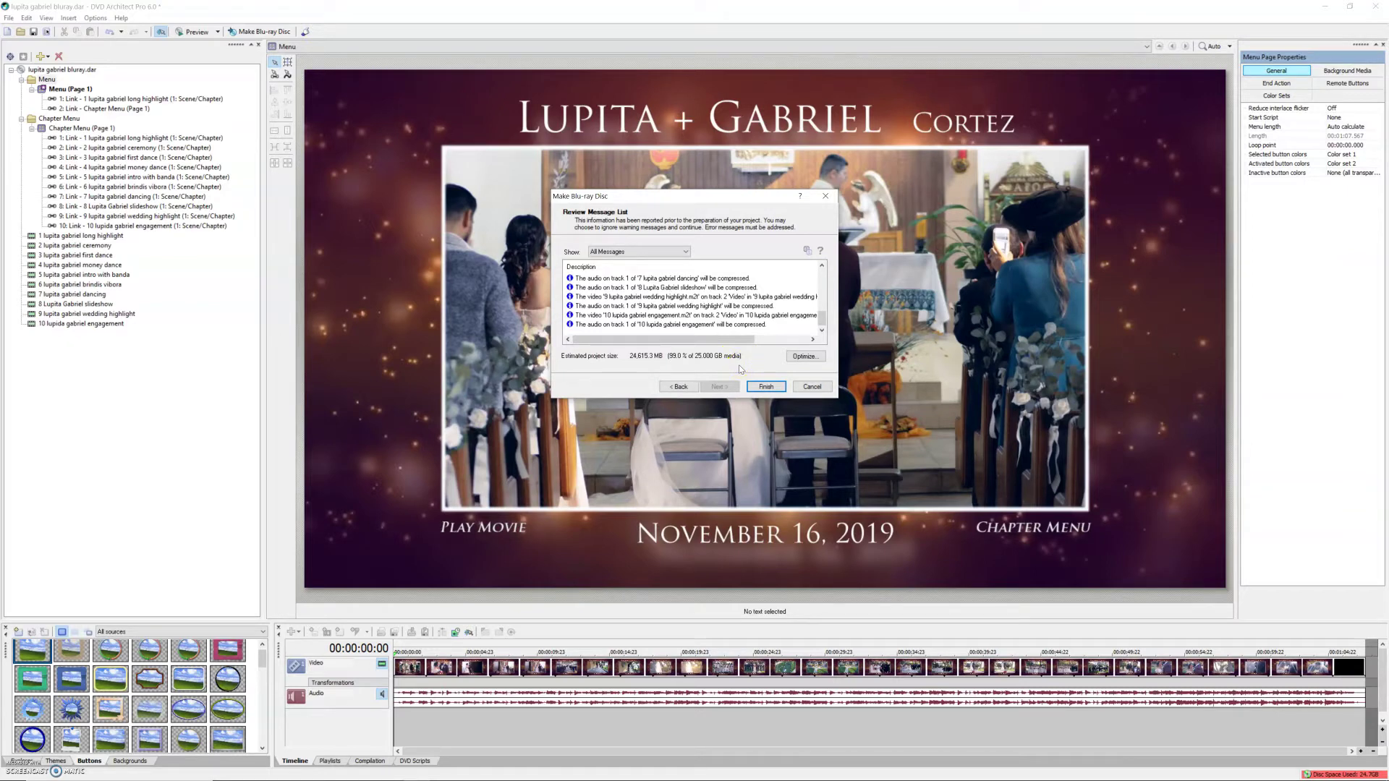
- Try raising the default video bit rate to 25.456 Mbps in the disc optimization settings
{"action": "left_click", "coordinate": [804, 357]}
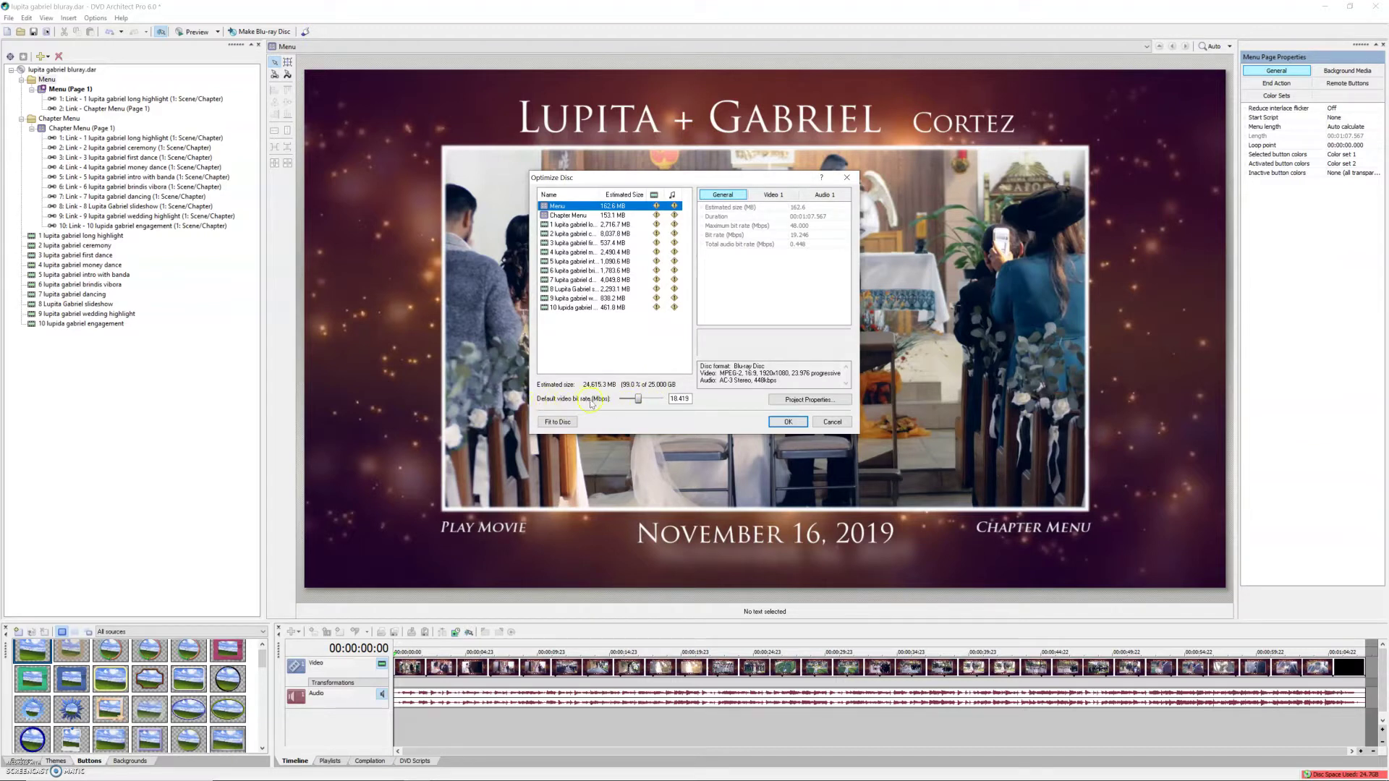
{"action": "left_click", "coordinate": [686, 402]}
{"action": "left_click_drag", "start_coordinate": [650, 406], "coordinate": [638, 404]}
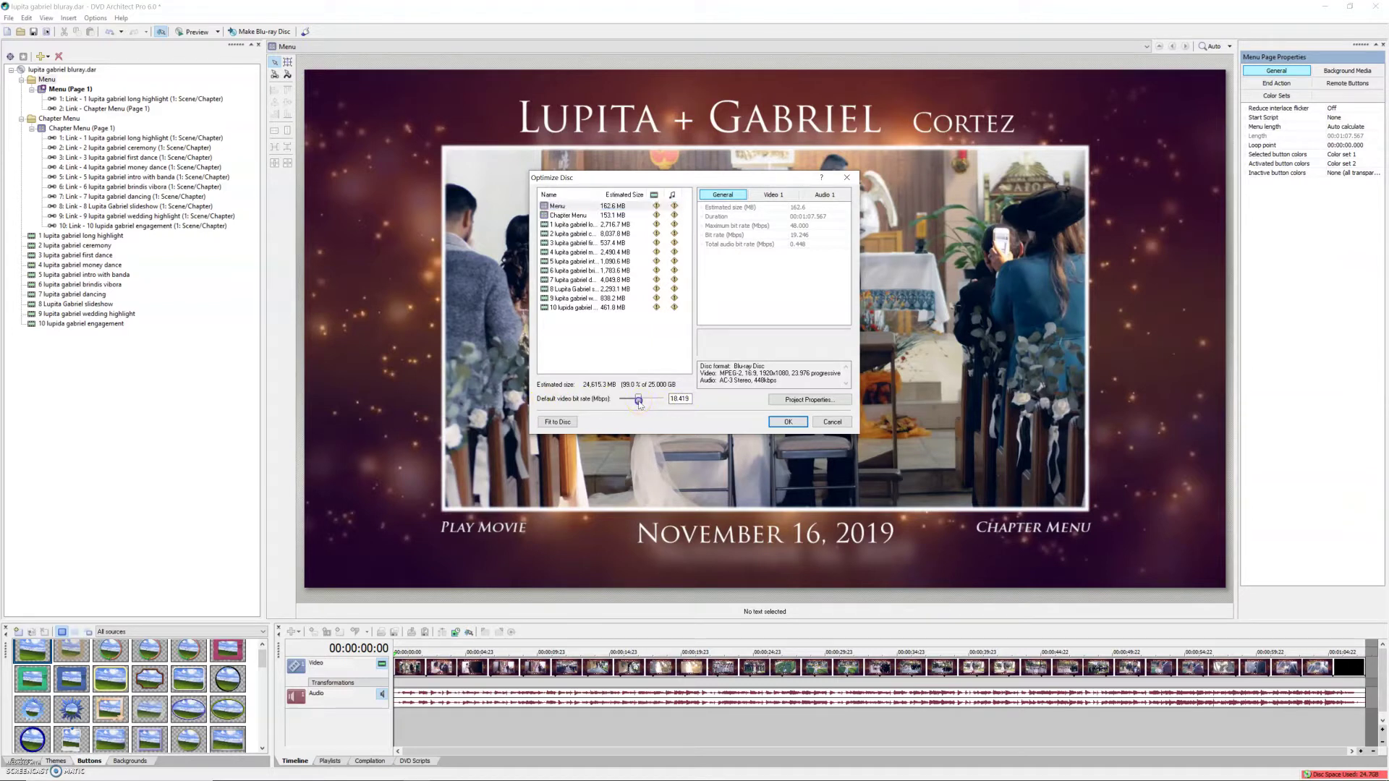
{"action": "left_click_drag", "start_coordinate": [638, 404], "coordinate": [635, 404]}
{"action": "left_click", "coordinate": [681, 399]}
{"action": "left_click_drag", "start_coordinate": [635, 403], "coordinate": [640, 404]}
{"action": "left_click", "coordinate": [680, 425]}
{"action": "left_click", "coordinate": [627, 419]}
{"action": "left_click_drag", "start_coordinate": [640, 403], "coordinate": [647, 404]}
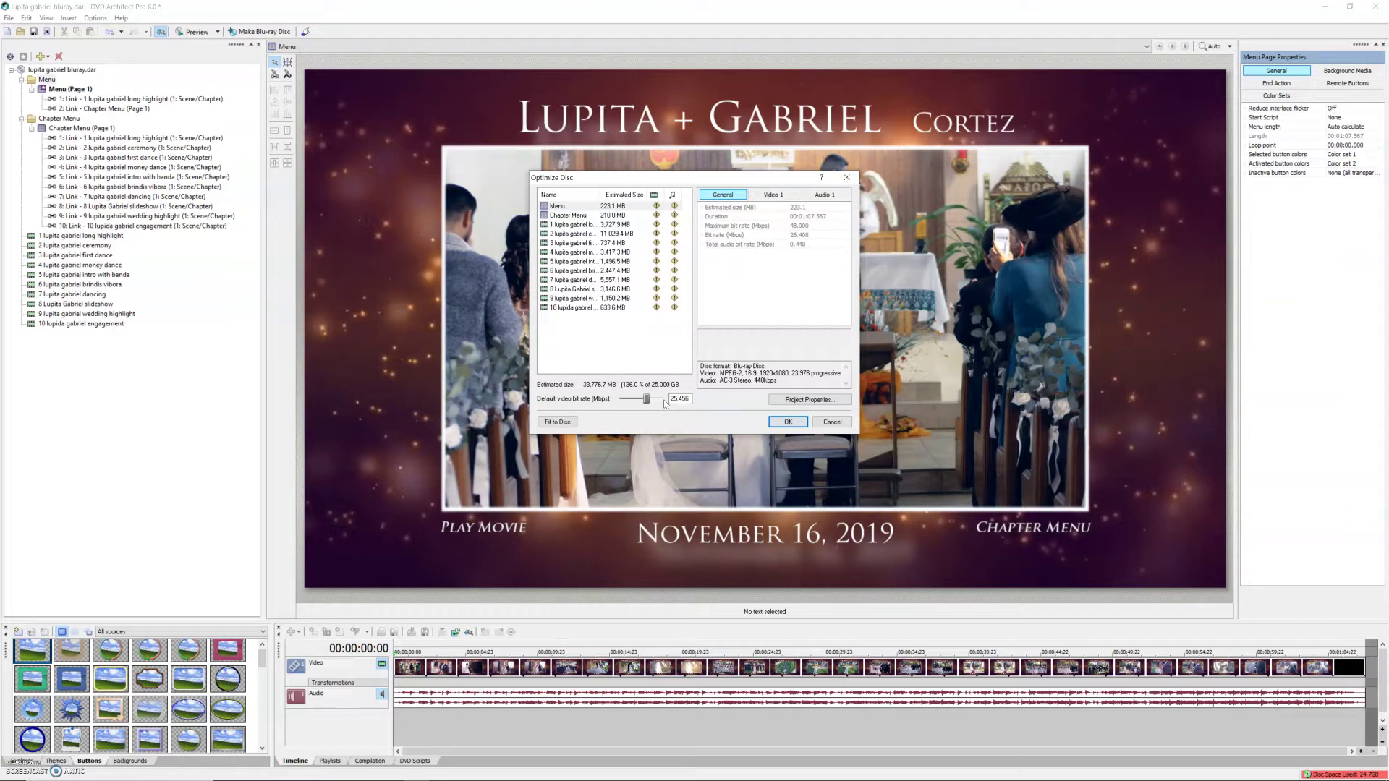
{"action": "left_click", "coordinate": [629, 415]}
{"action": "left_click", "coordinate": [684, 397]}
{"action": "left_click", "coordinate": [708, 317]}
{"action": "left_click", "coordinate": [653, 389]}
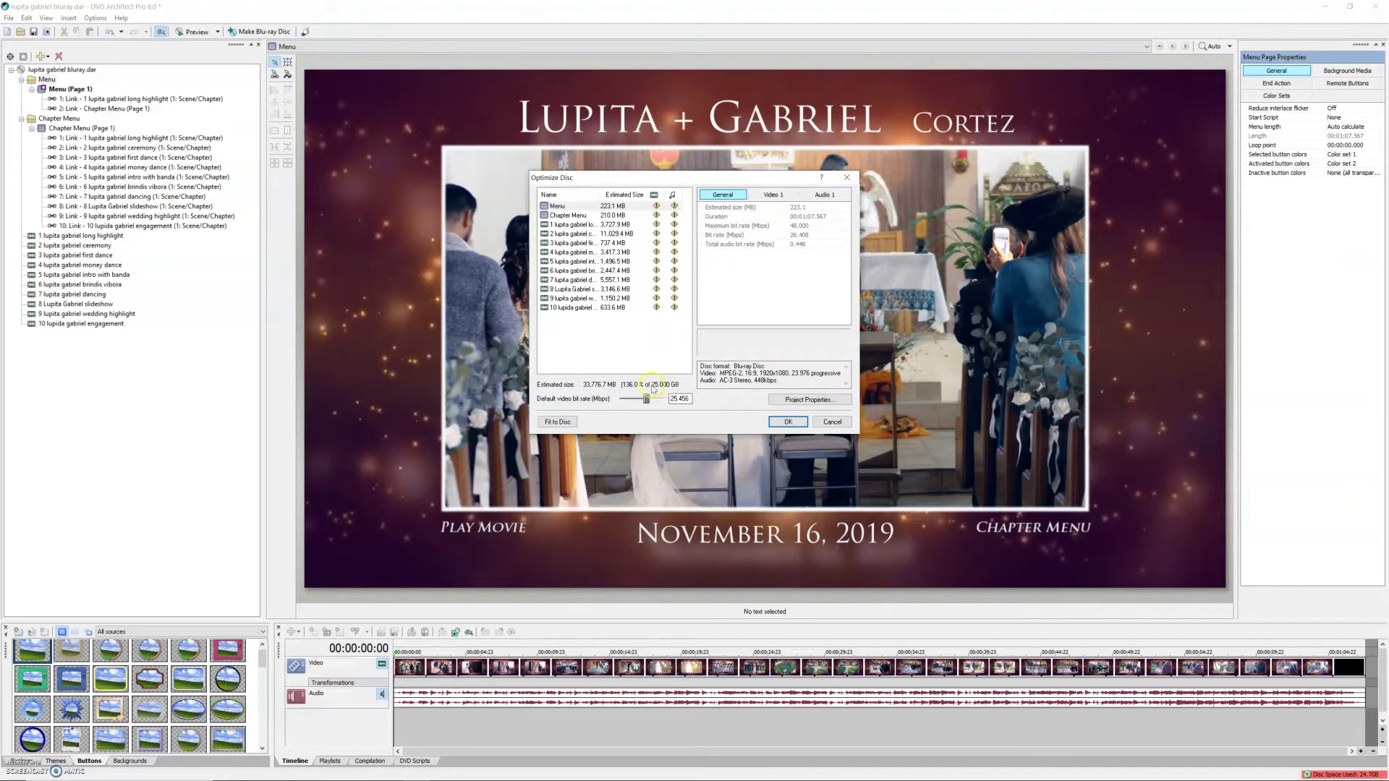
- Set the project's target media size to 50 GB and apply it
{"action": "left_click", "coordinate": [792, 400]}
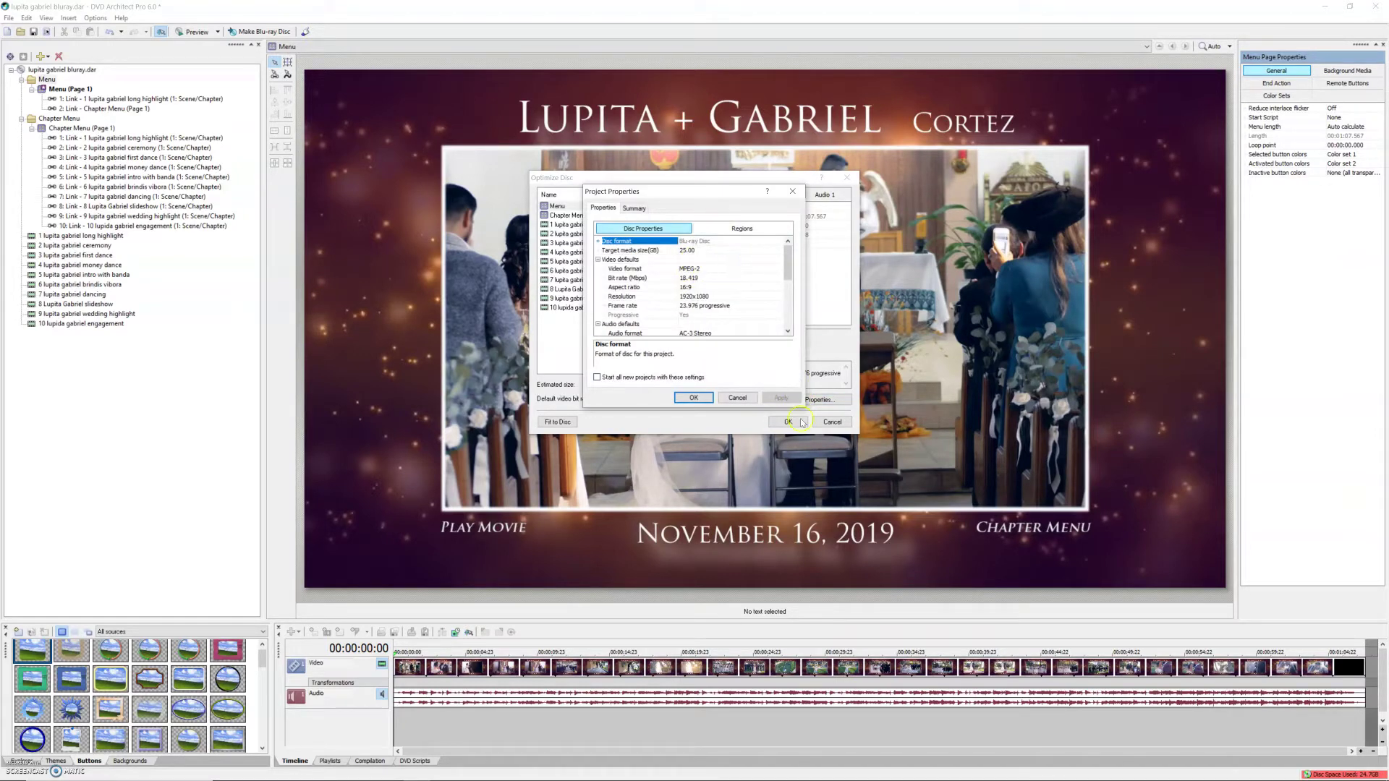
{"action": "left_click", "coordinate": [747, 400]}
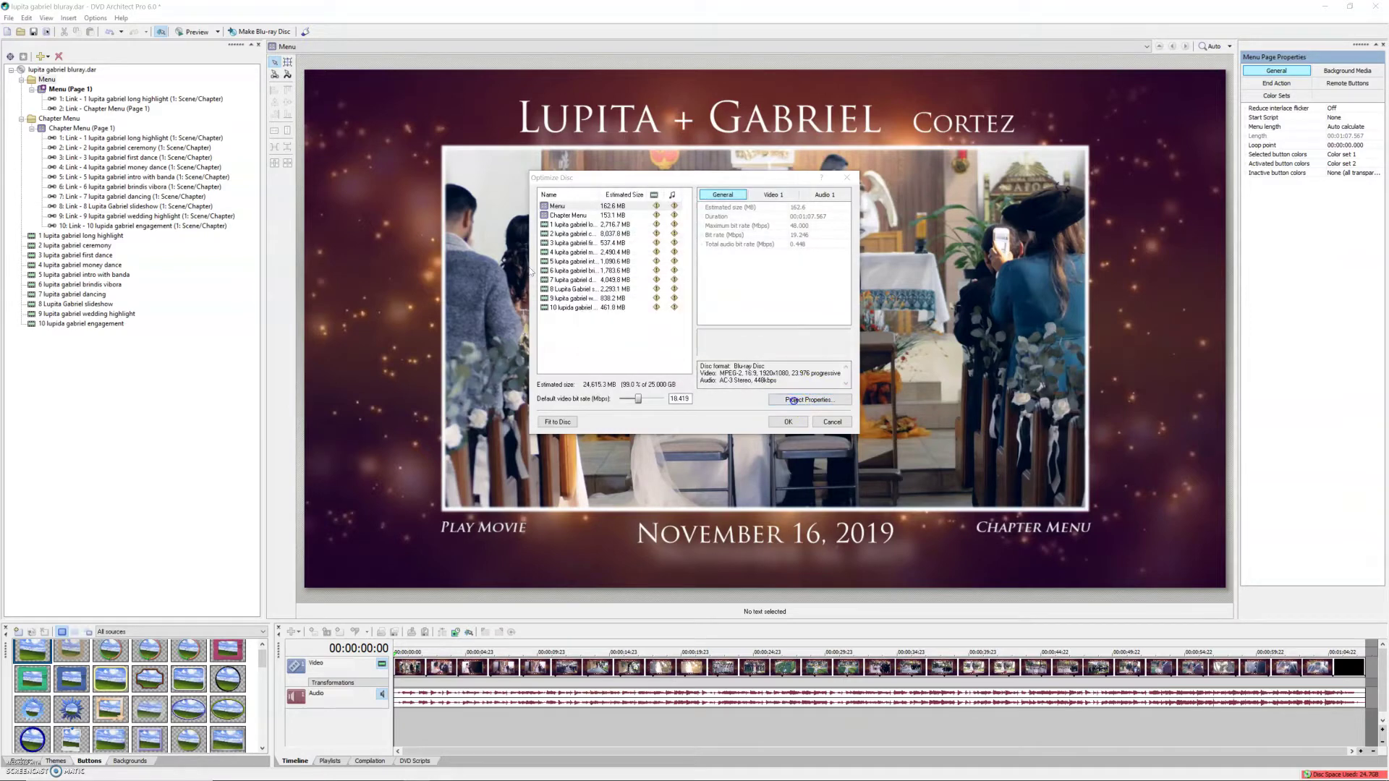
{"action": "left_click", "coordinate": [793, 402]}
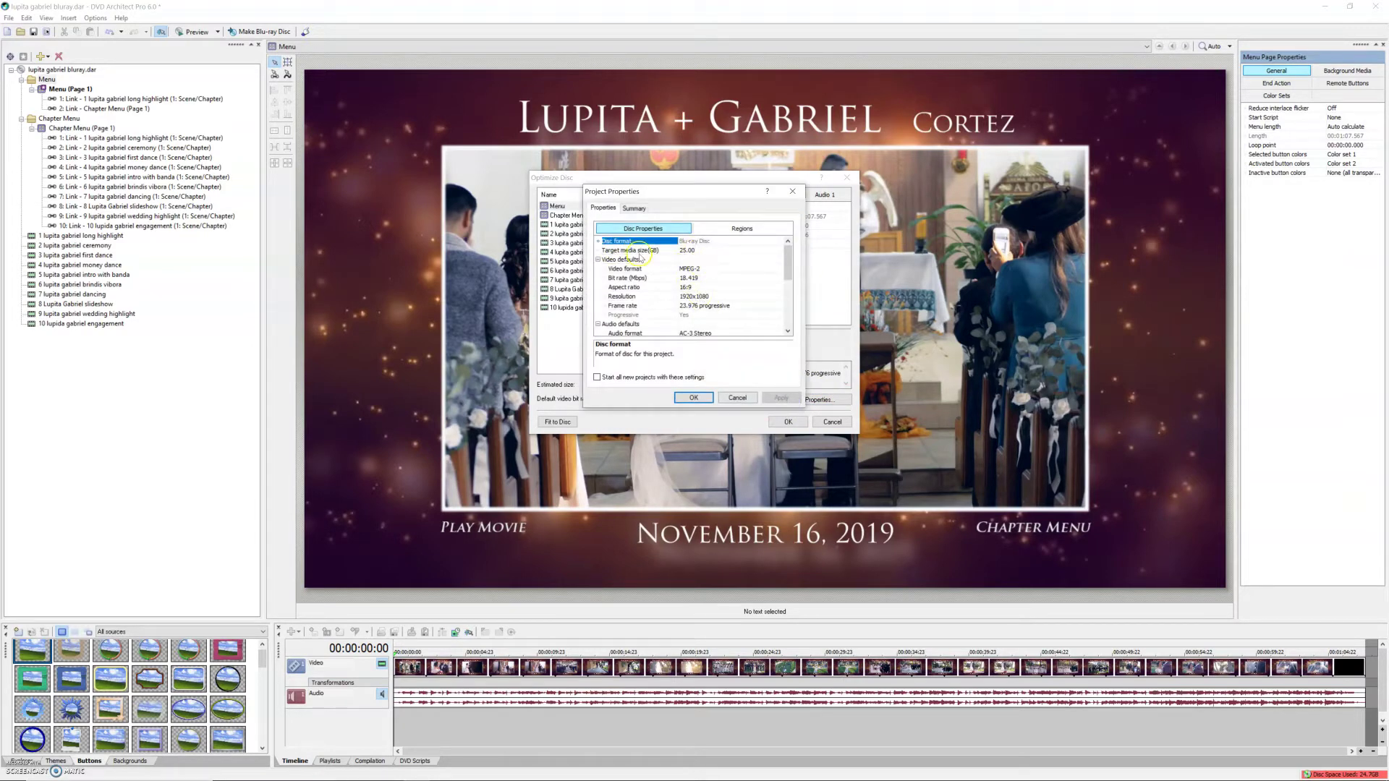
{"action": "left_click", "coordinate": [716, 250]}
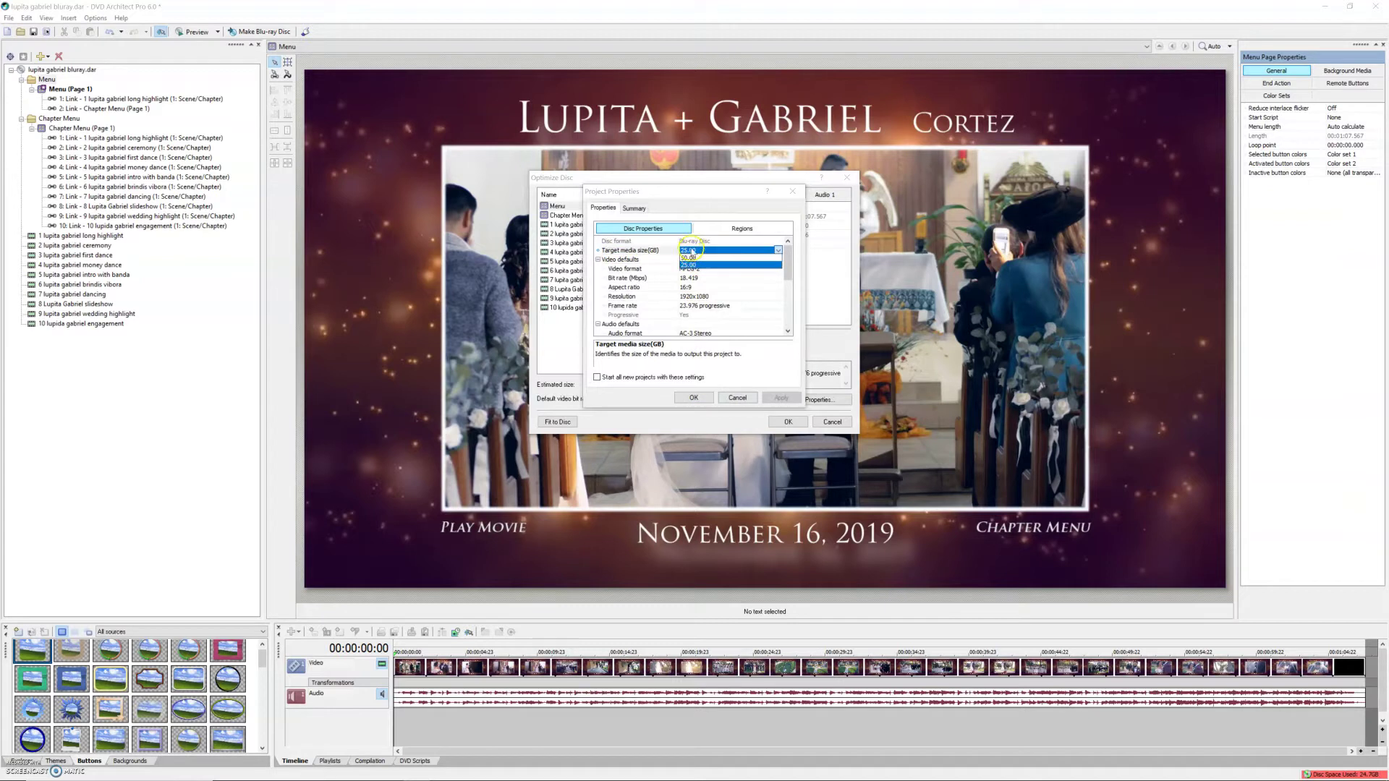
{"action": "left_click", "coordinate": [688, 258]}
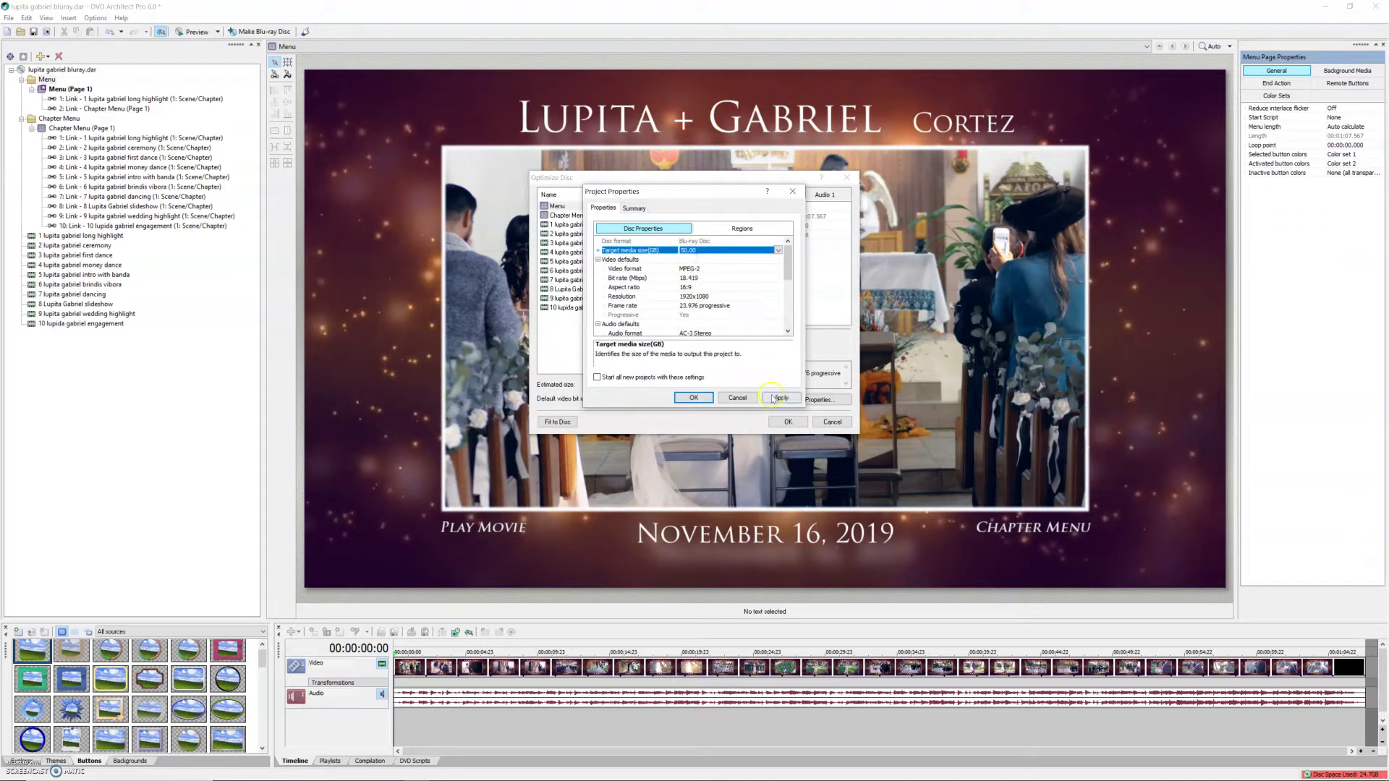
{"action": "left_click", "coordinate": [776, 398]}
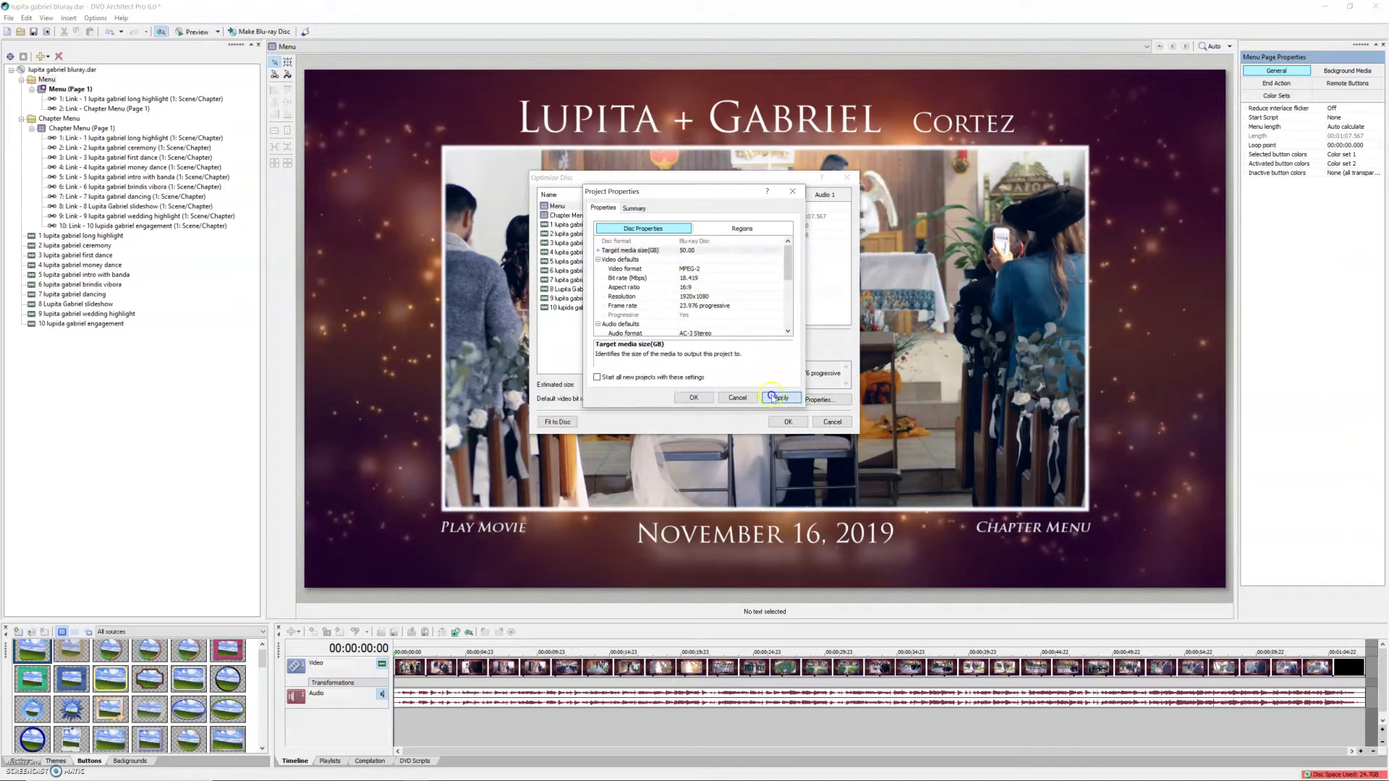
{"action": "left_click", "coordinate": [693, 398]}
- Try default video bit rates of 35.777 and 27.233 Mbps for the 50 GB disc and leave the disc preparation
{"action": "left_click_drag", "start_coordinate": [625, 404], "coordinate": [659, 403]}
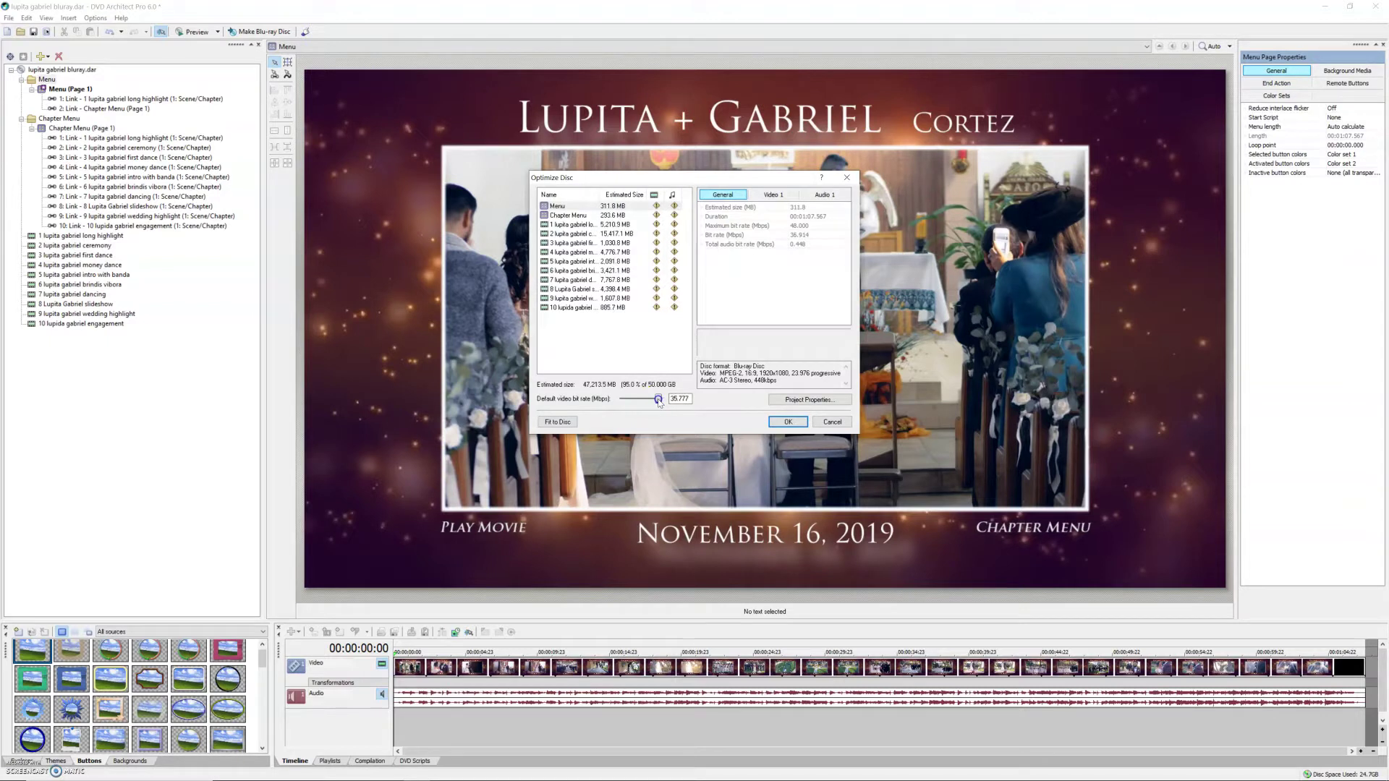
{"action": "left_click", "coordinate": [687, 401]}
{"action": "left_click_drag", "start_coordinate": [659, 402], "coordinate": [649, 403]}
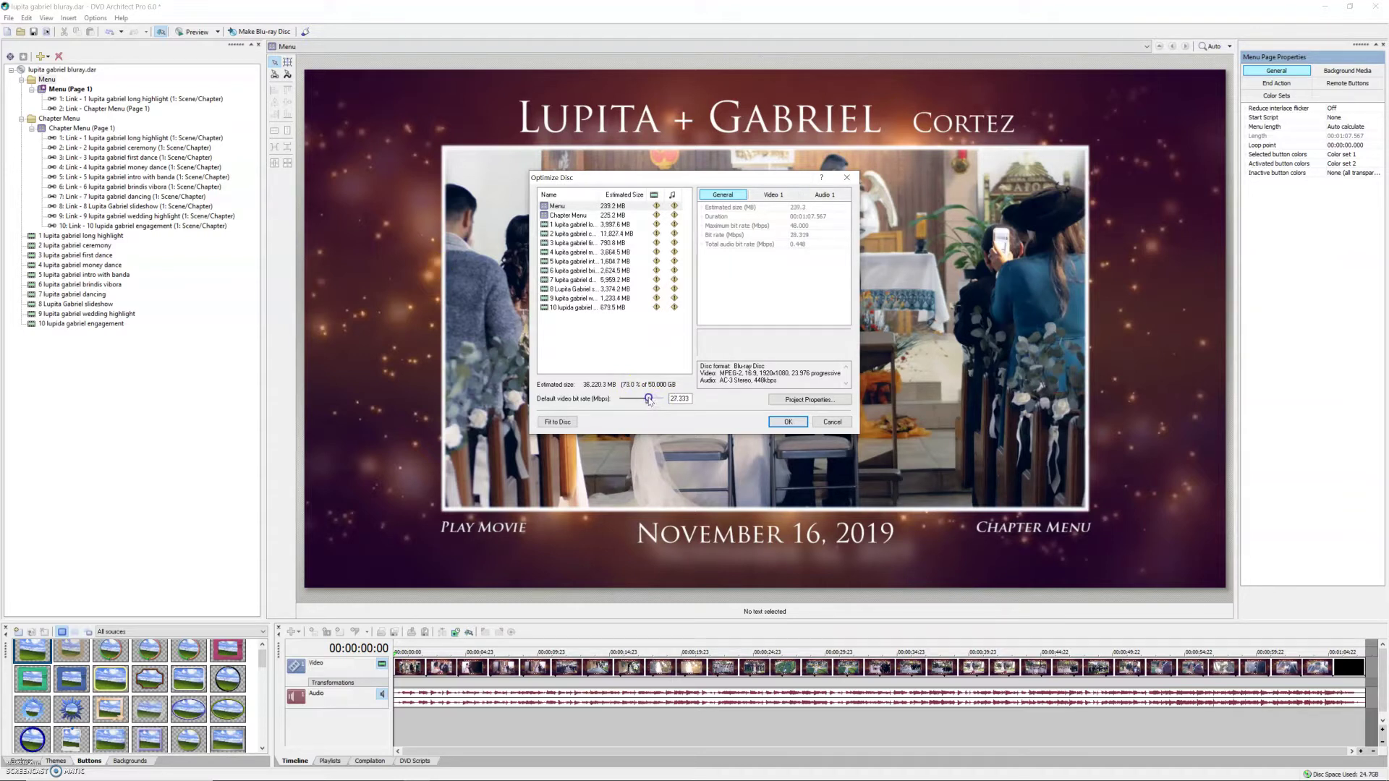
{"action": "left_click", "coordinate": [788, 422]}
{"action": "left_click", "coordinate": [766, 387]}
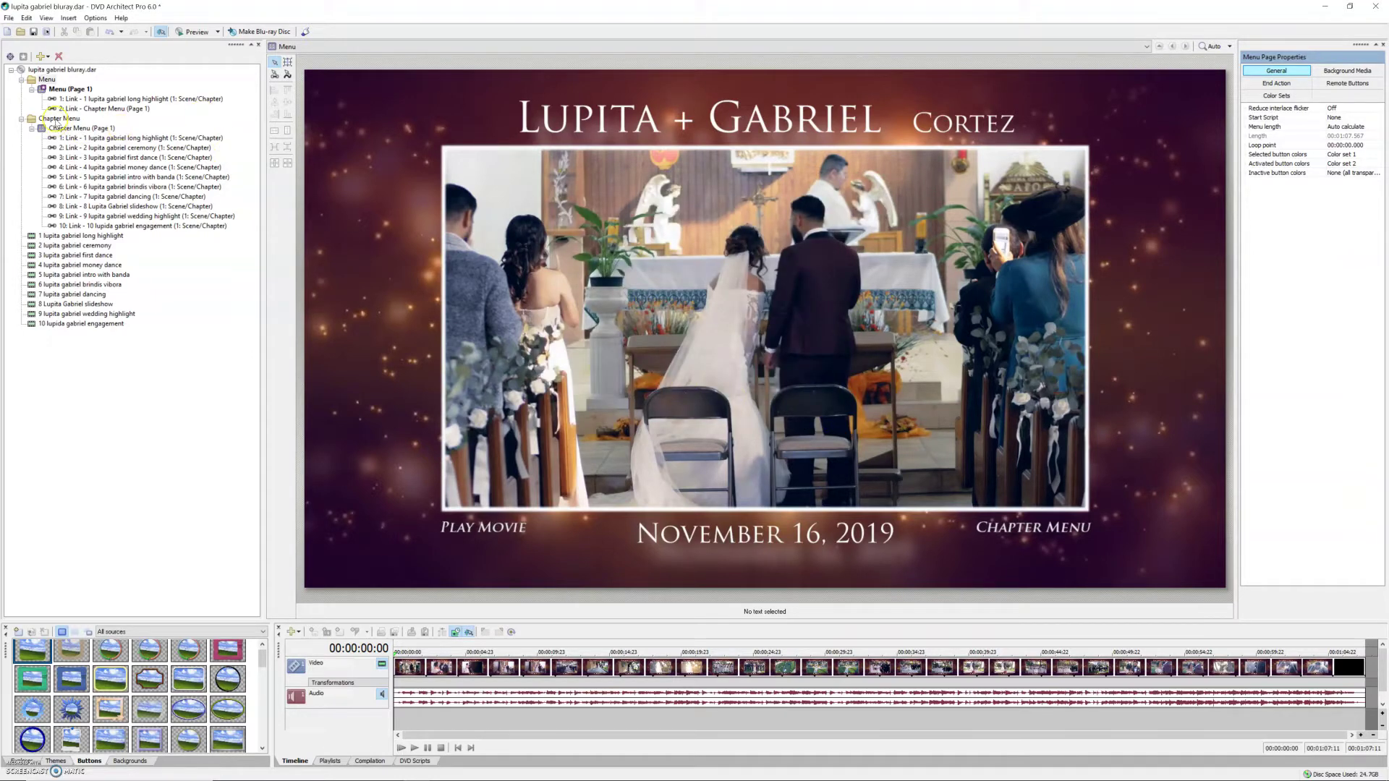
- Show the Chapter Menu page and select its "2. Ceremonia" button
{"action": "left_click", "coordinate": [58, 118]}
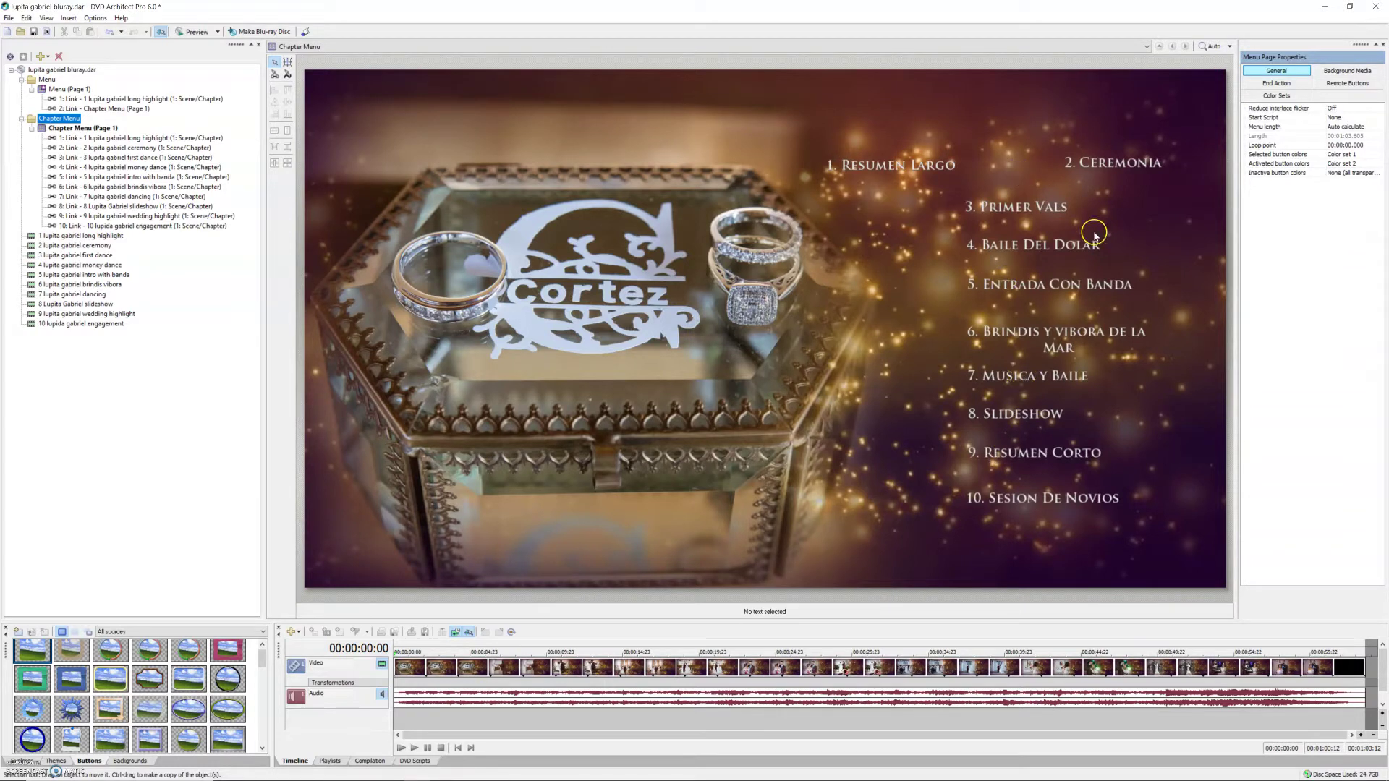
{"action": "left_click", "coordinate": [1103, 165]}
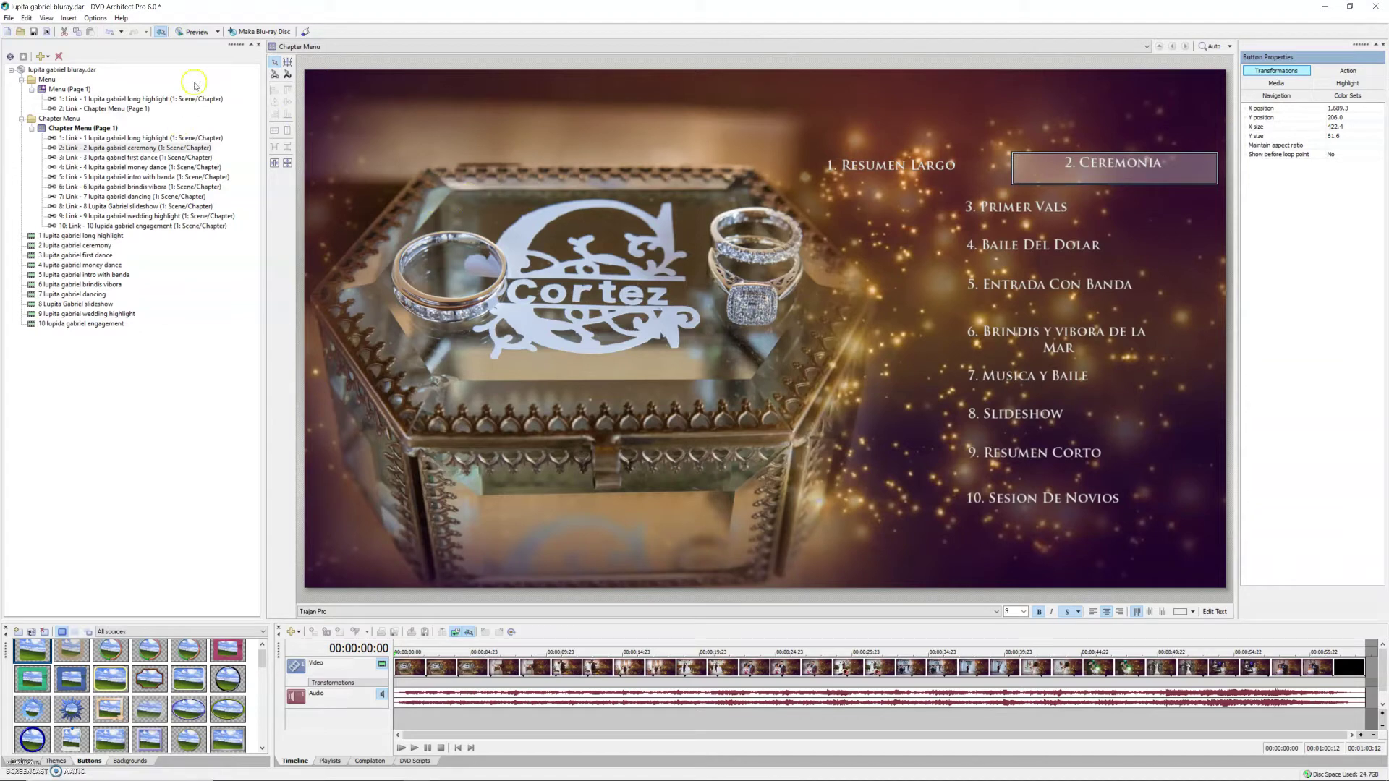
- Start preparing the project as a Blu-ray image with the suggested file name and bring up the disc optimization settings
{"action": "left_click", "coordinate": [255, 32]}
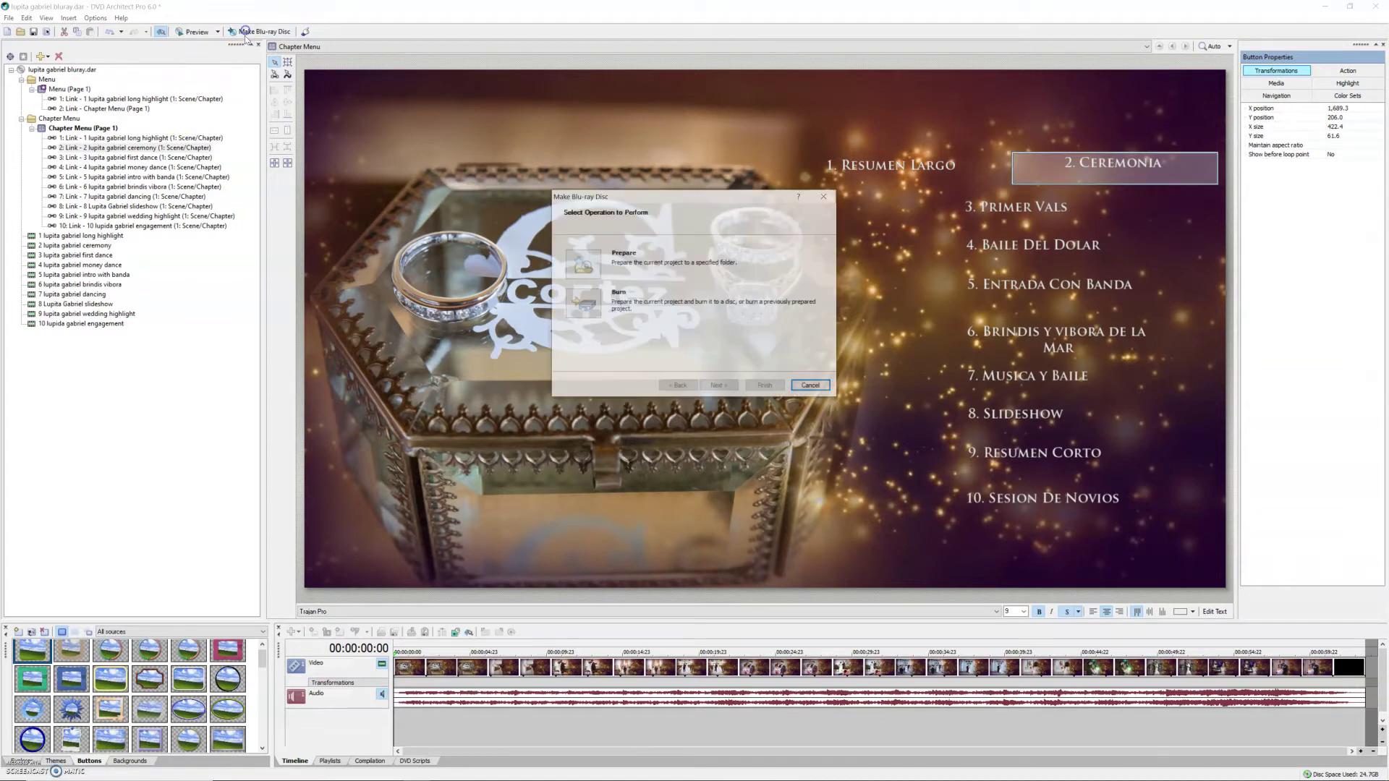
{"action": "left_click", "coordinate": [594, 274]}
{"action": "left_click", "coordinate": [683, 262]}
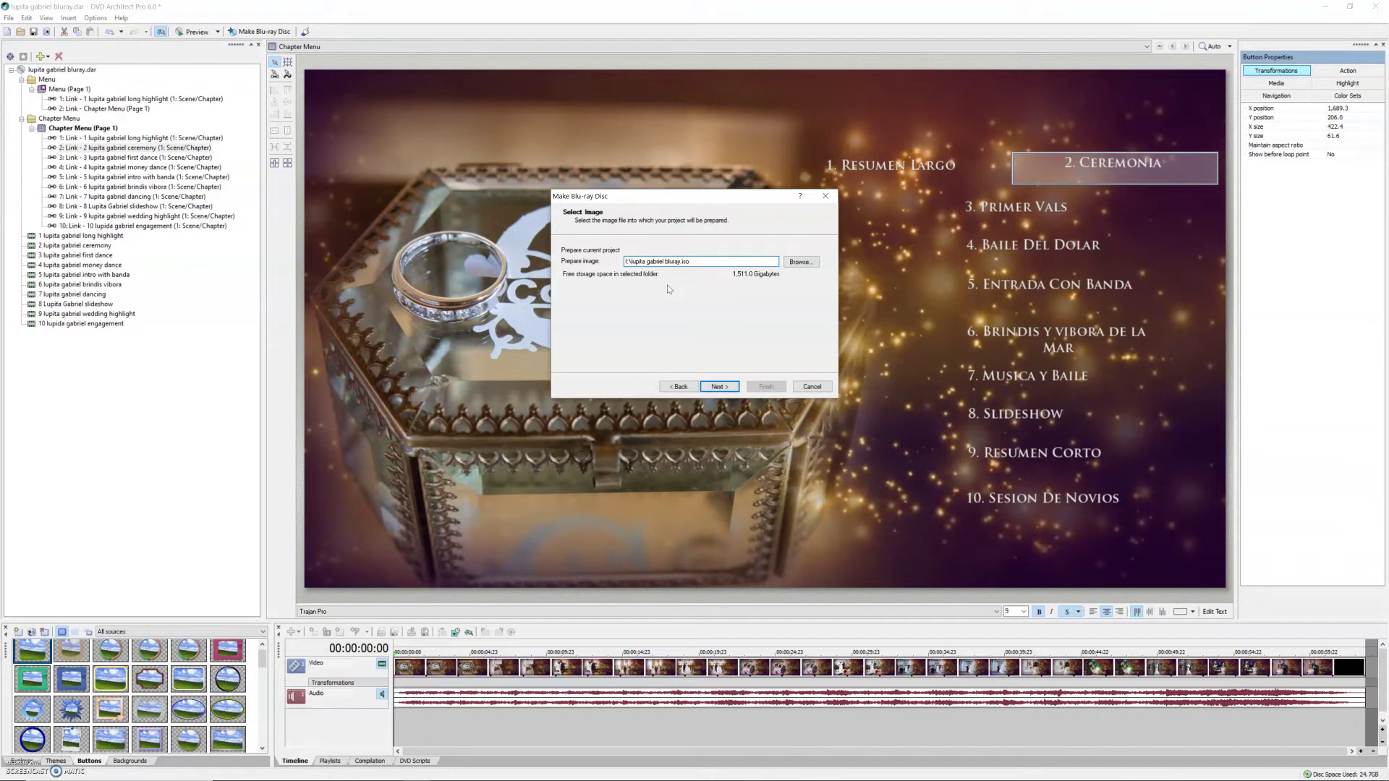
{"action": "left_click", "coordinate": [718, 385]}
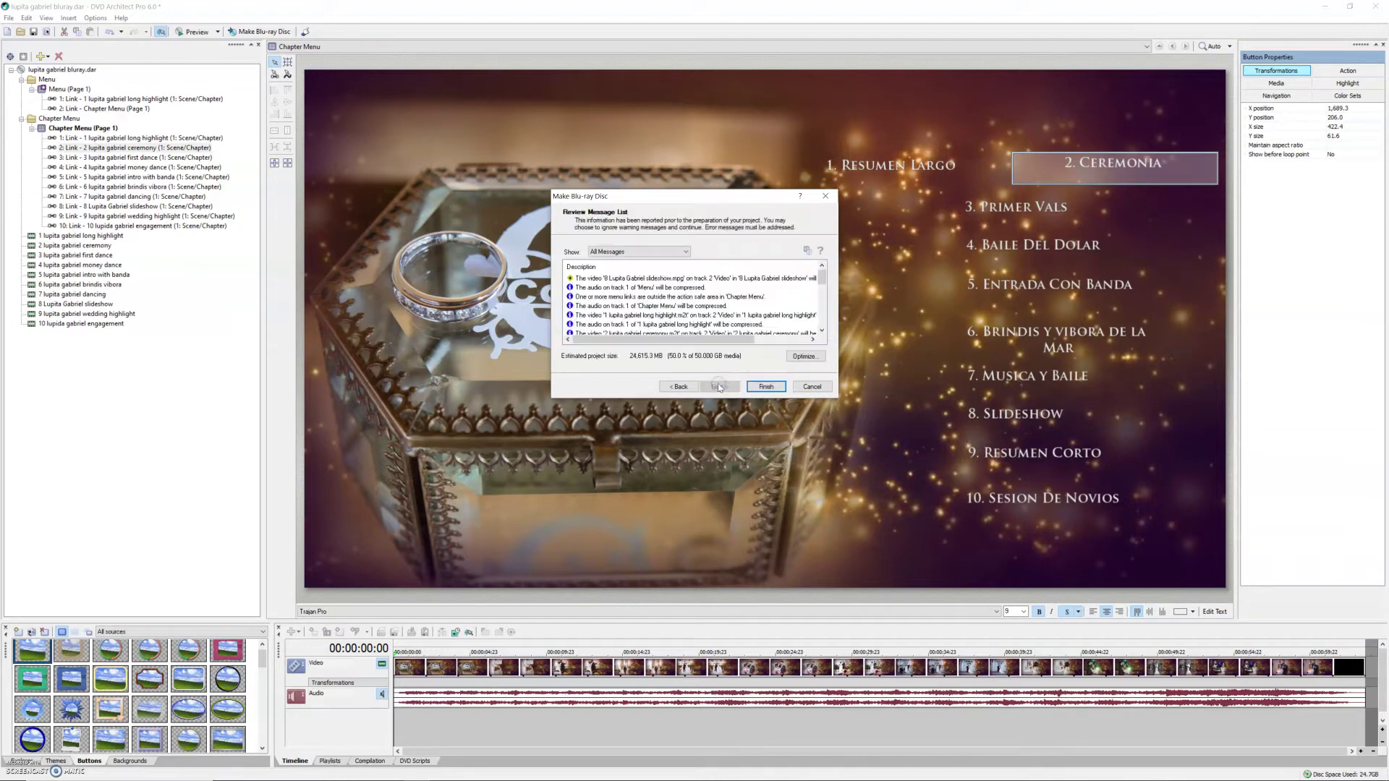
{"action": "left_click", "coordinate": [804, 356]}
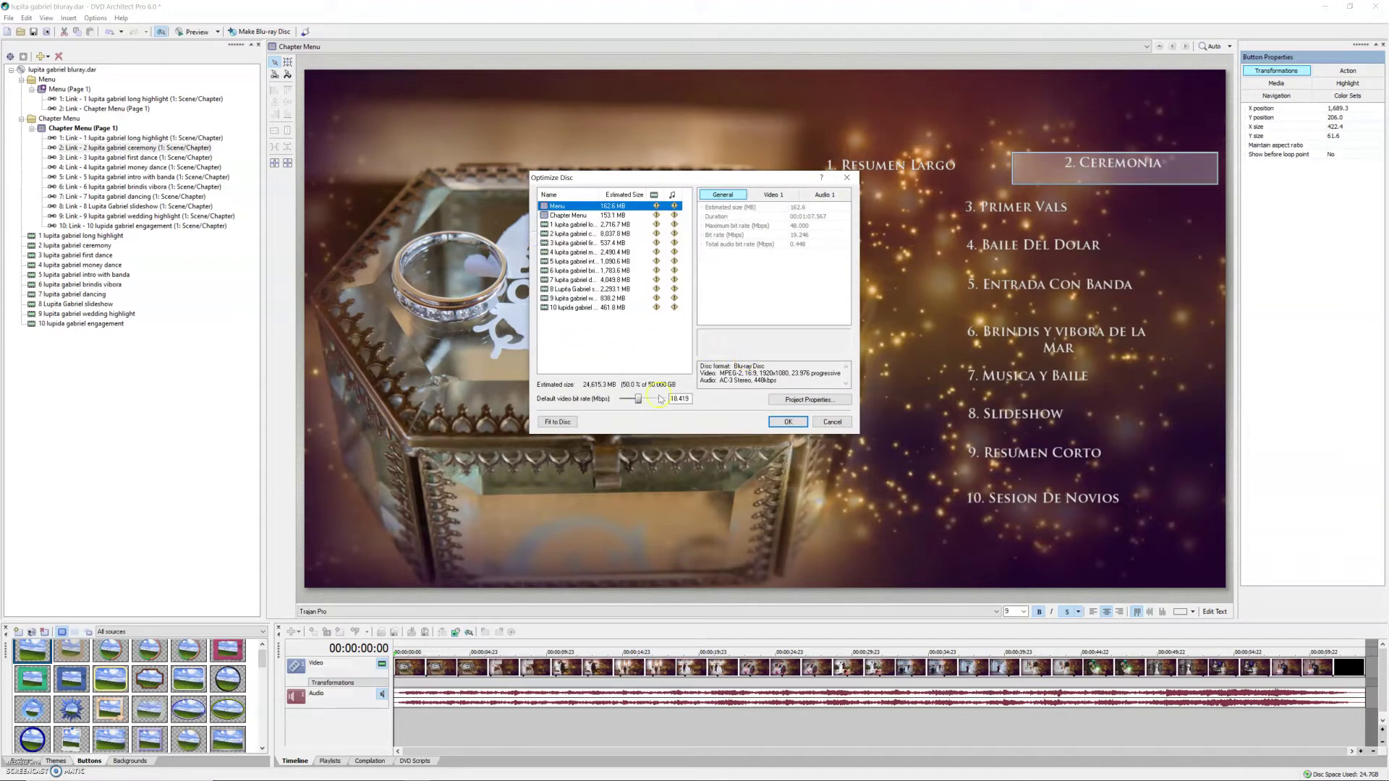
- Set the project's target media size to 25 GB and apply it
{"action": "left_click", "coordinate": [796, 402]}
{"action": "left_click", "coordinate": [695, 250]}
{"action": "left_click", "coordinate": [695, 260]}
{"action": "left_click", "coordinate": [781, 397]}
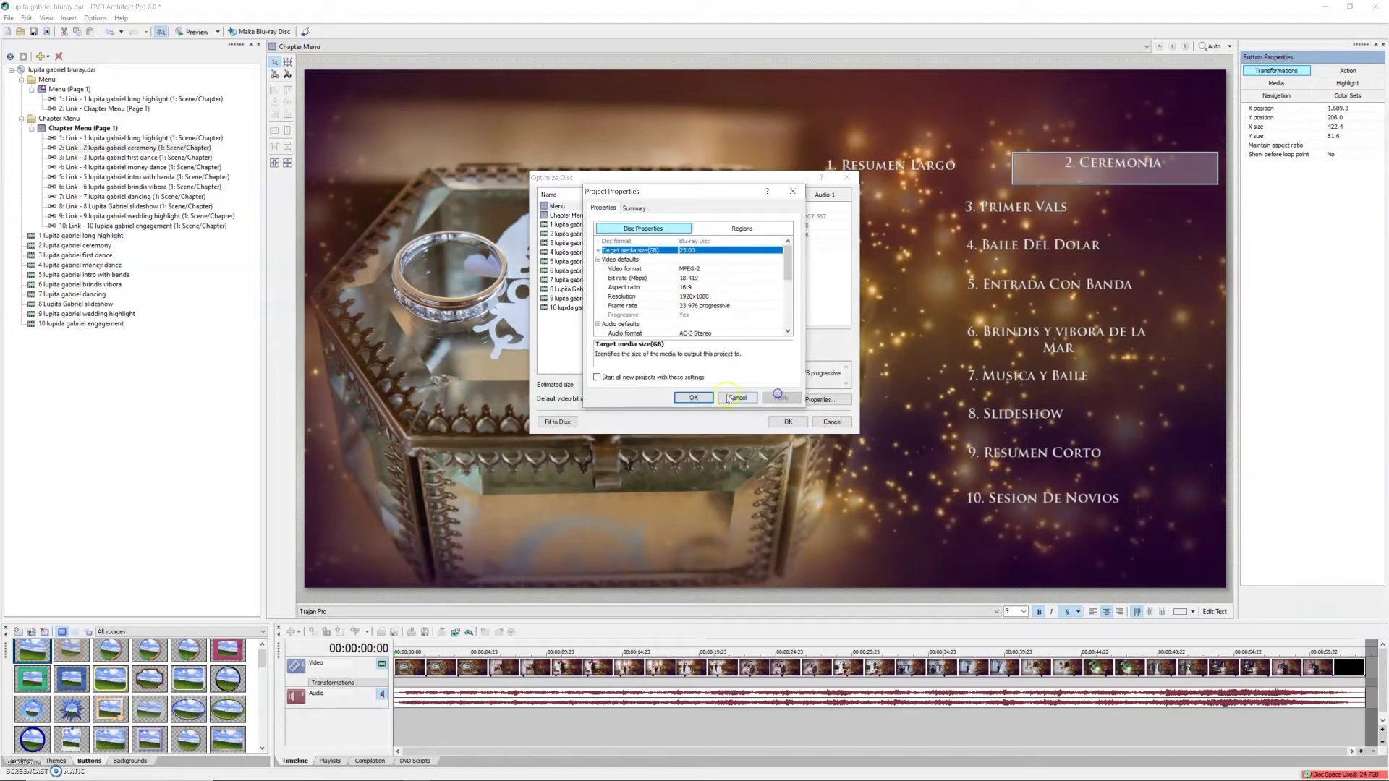
{"action": "left_click", "coordinate": [693, 397]}
- Try a default video bit rate of 26.395 Mbps for the 25 GB disc and bring it back to 18.419 Mbps
{"action": "mouse_move", "coordinate": [638, 399]}
{"action": "left_mouse_down"}
{"action": "mouse_move", "coordinate": [624, 400]}
{"action": "mouse_move", "coordinate": [638, 404]}
{"action": "left_mouse_up"}
{"action": "left_click", "coordinate": [683, 402]}
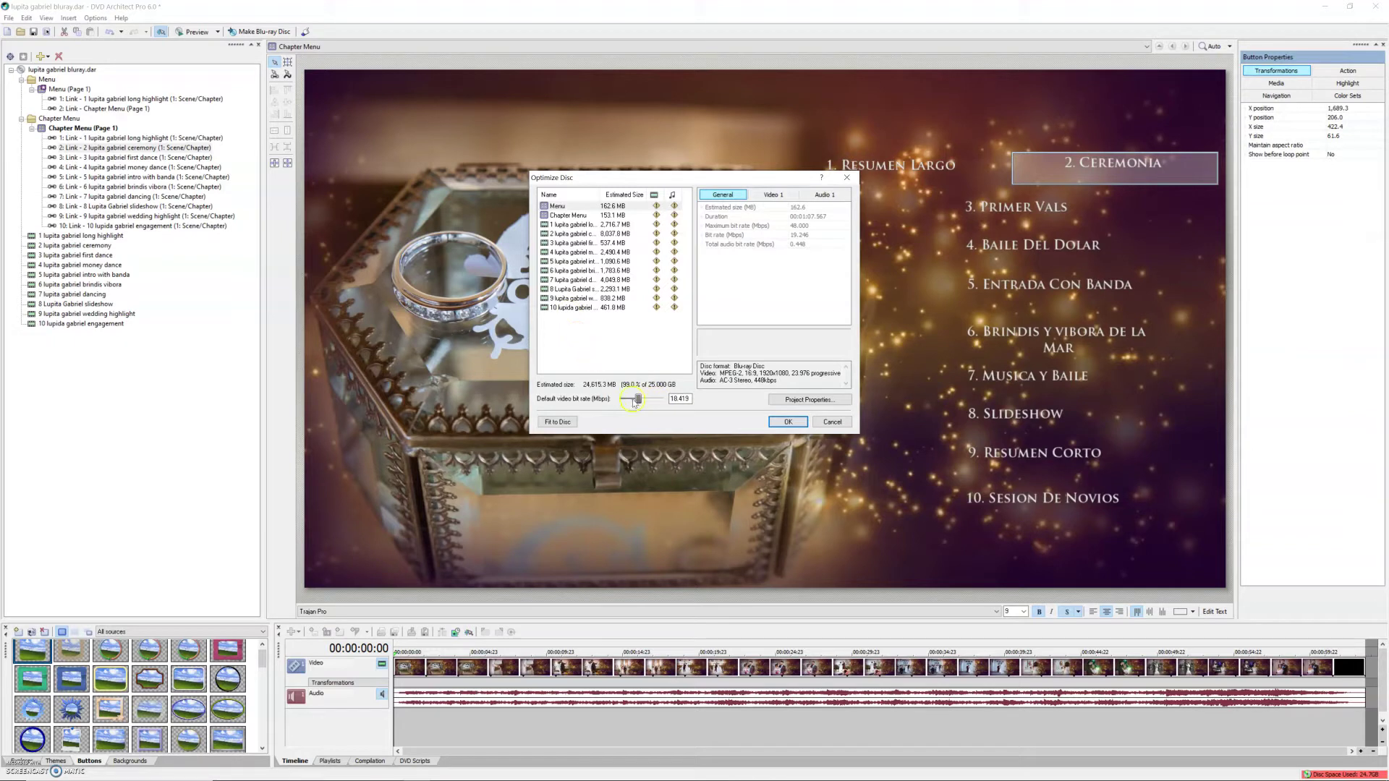
{"action": "left_click_drag", "start_coordinate": [638, 402], "coordinate": [636, 403]}
{"action": "left_click_drag", "start_coordinate": [636, 400], "coordinate": [641, 401]}
{"action": "left_click_drag", "start_coordinate": [640, 402], "coordinate": [650, 403]}
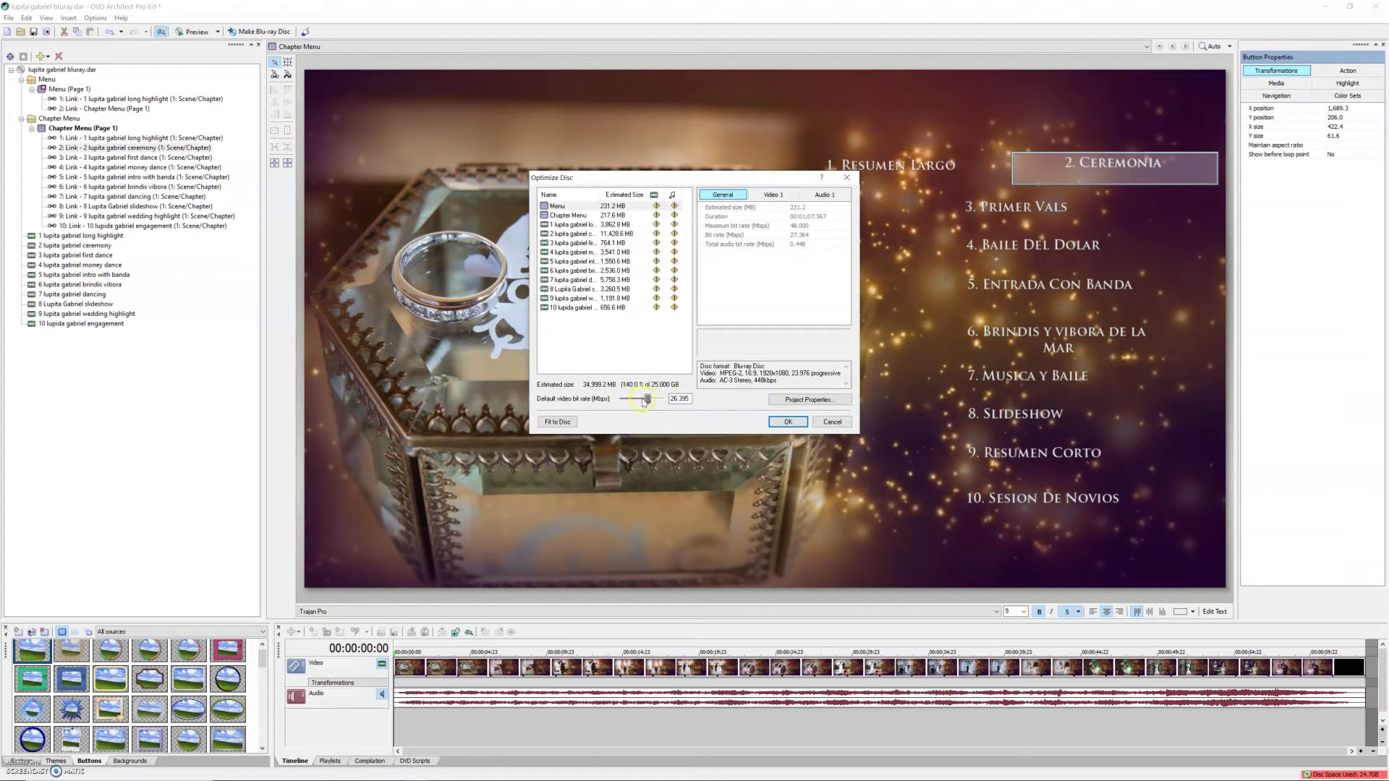
{"action": "left_click_drag", "start_coordinate": [650, 403], "coordinate": [642, 404]}
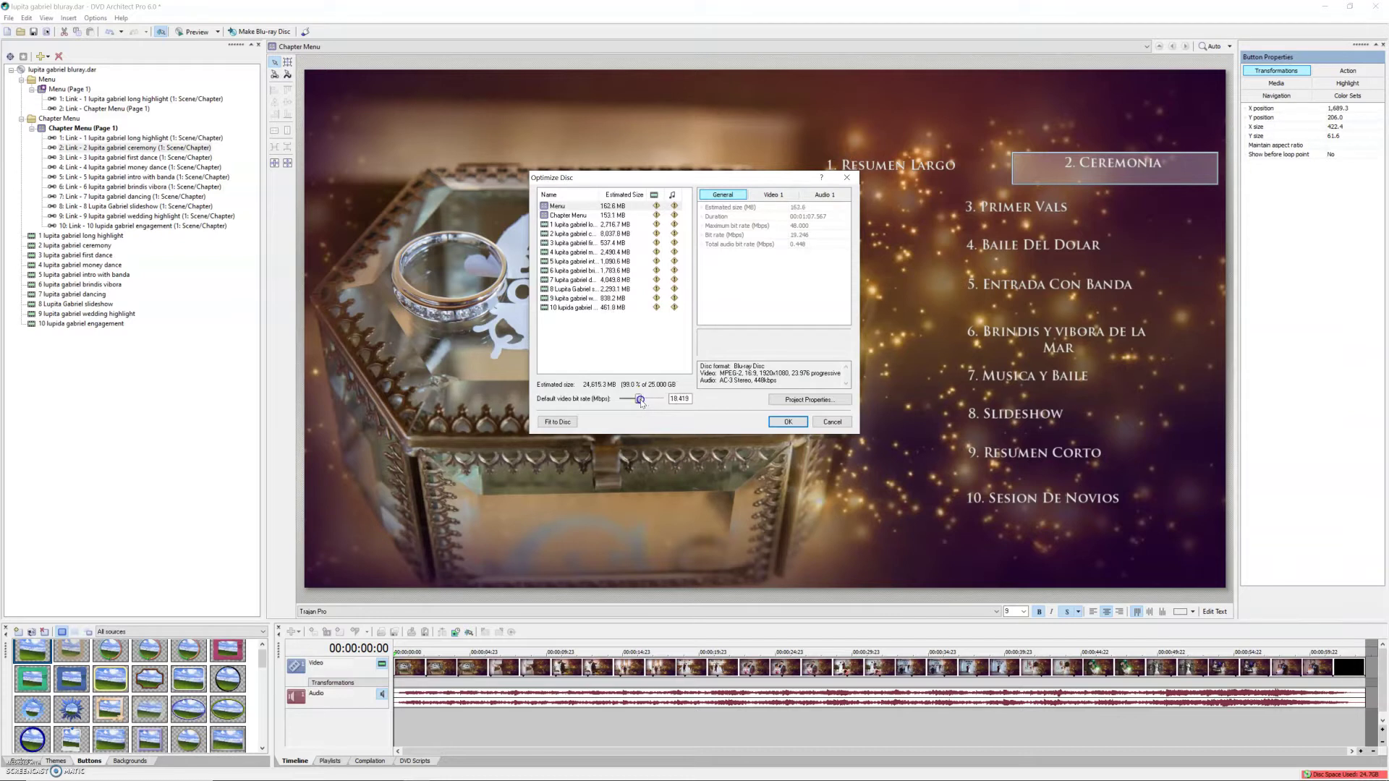
- Automatically fit the project's video bit rate to the 25 GB disc
{"action": "left_click", "coordinate": [678, 400]}
{"action": "left_click", "coordinate": [638, 391]}
{"action": "left_click", "coordinate": [571, 422]}
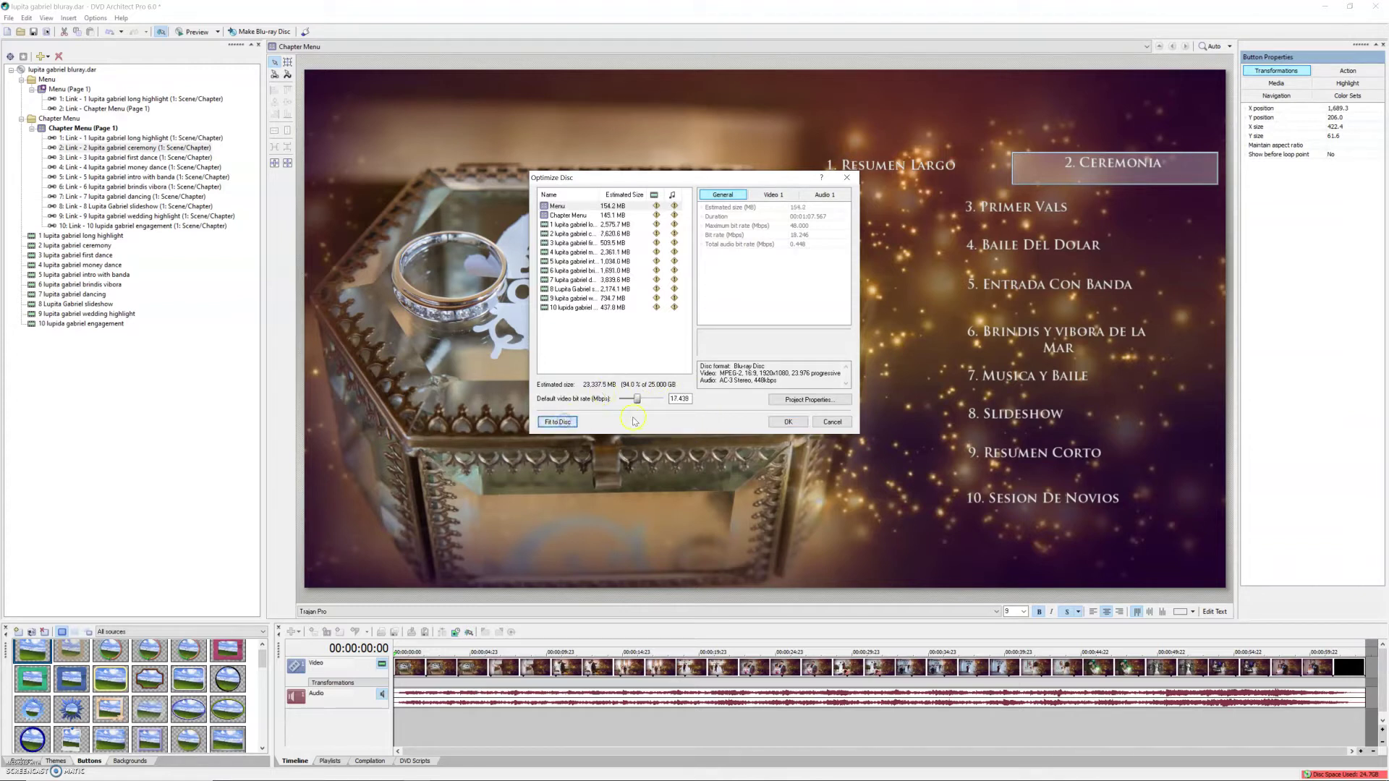
- Try default video bit rates of 13.259 and 33.432 Mbps, fitting the project back to the disc after each
{"action": "left_click_drag", "start_coordinate": [638, 399], "coordinate": [636, 400]}
{"action": "left_click", "coordinate": [552, 425]}
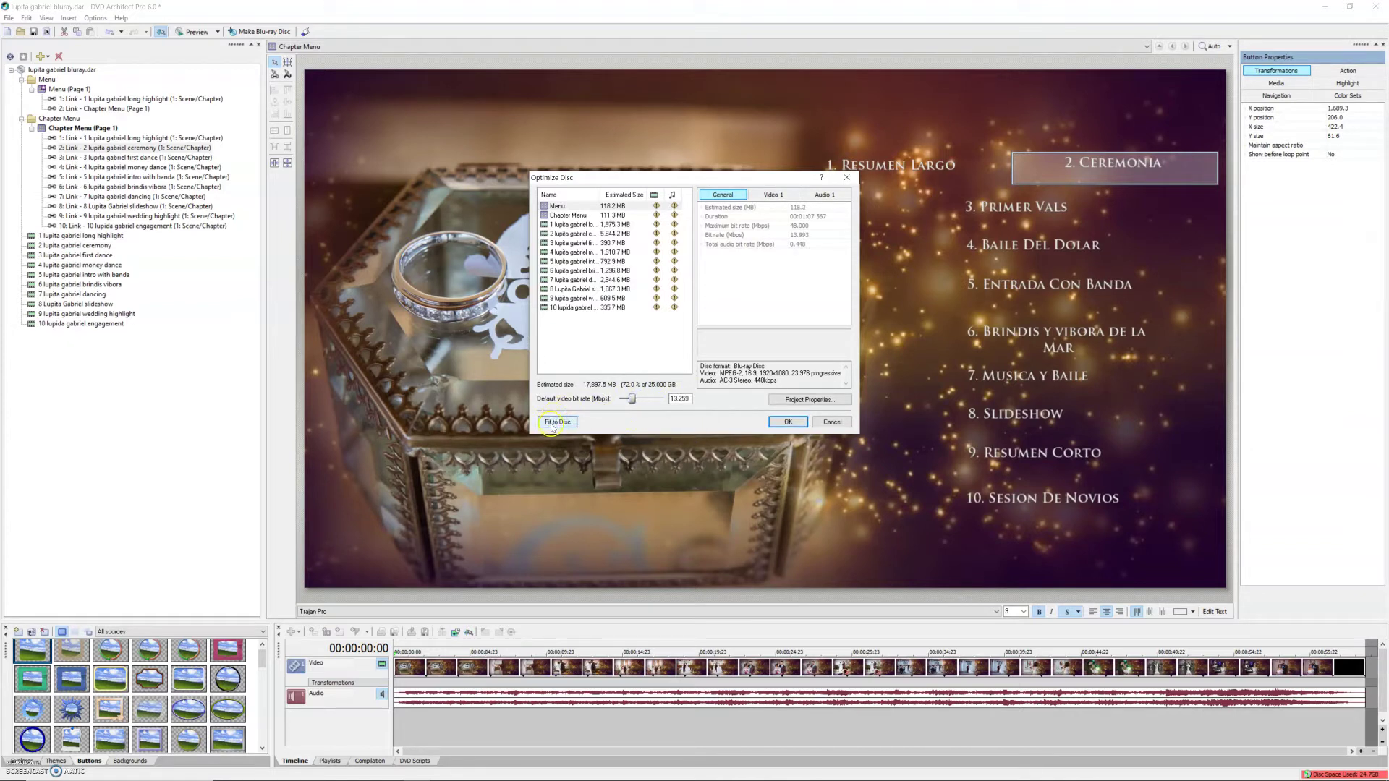
{"action": "left_click", "coordinate": [559, 426]}
{"action": "left_click_drag", "start_coordinate": [633, 400], "coordinate": [656, 399]}
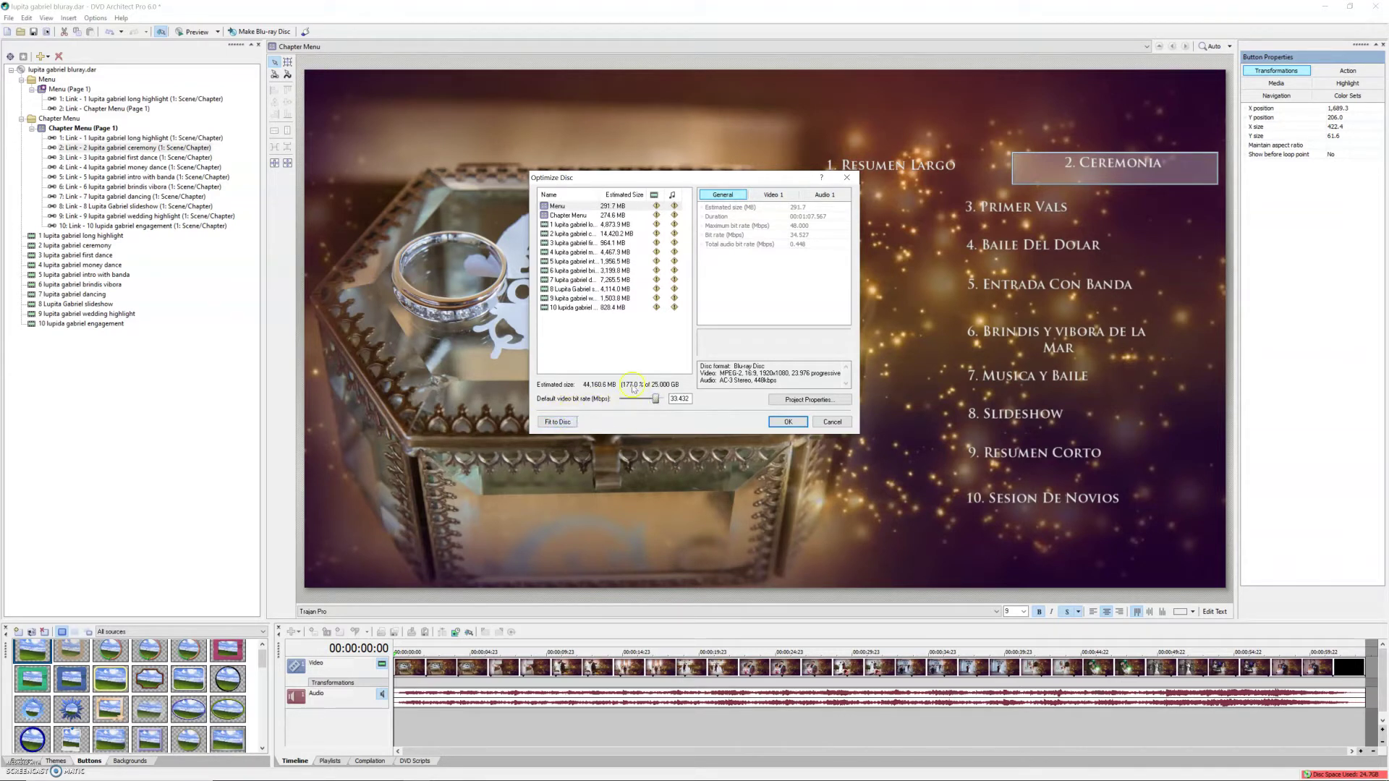
{"action": "left_click", "coordinate": [552, 423]}
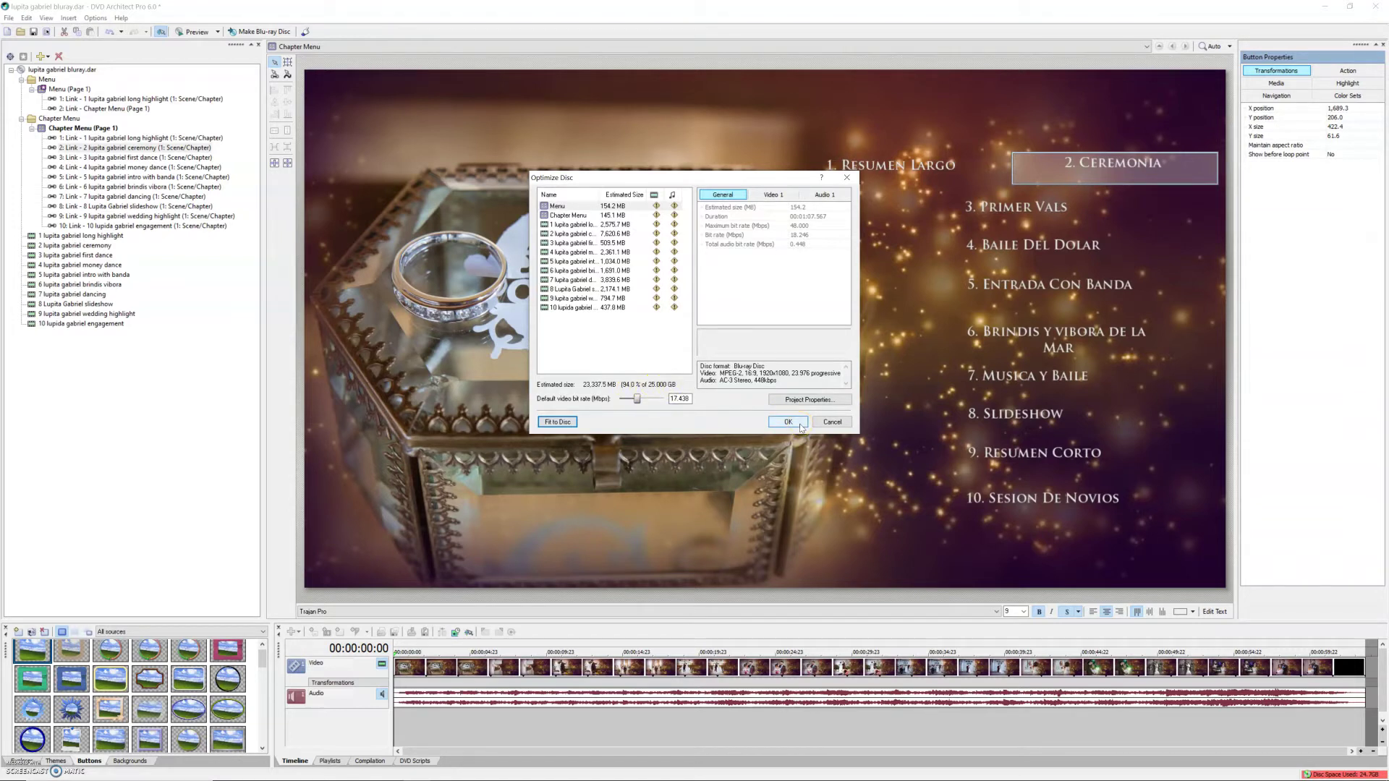
- Set the default video bit rate manually to 18.419 Mbps for the 25 GB disc
{"action": "left_click", "coordinate": [657, 427]}
{"action": "left_click", "coordinate": [637, 401]}
{"action": "left_click_drag", "start_coordinate": [637, 402], "coordinate": [639, 403]}
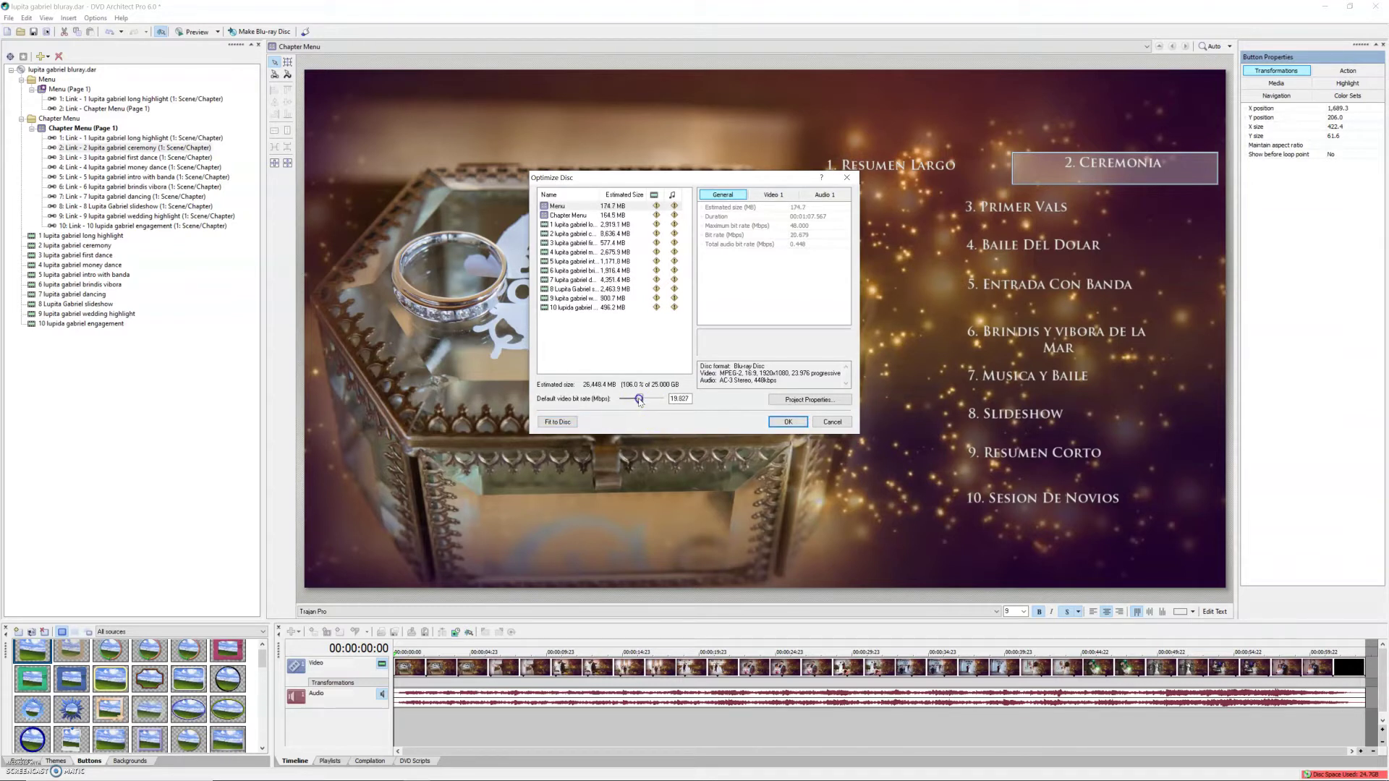
{"action": "left_click_drag", "start_coordinate": [640, 402], "coordinate": [638, 402]}
- Switch to File Explorer and check the file size of the wedding's bluray2 disc image on the Elements drive, then close its properties and the window
{"action": "mouse_move", "coordinate": [810, 780]}
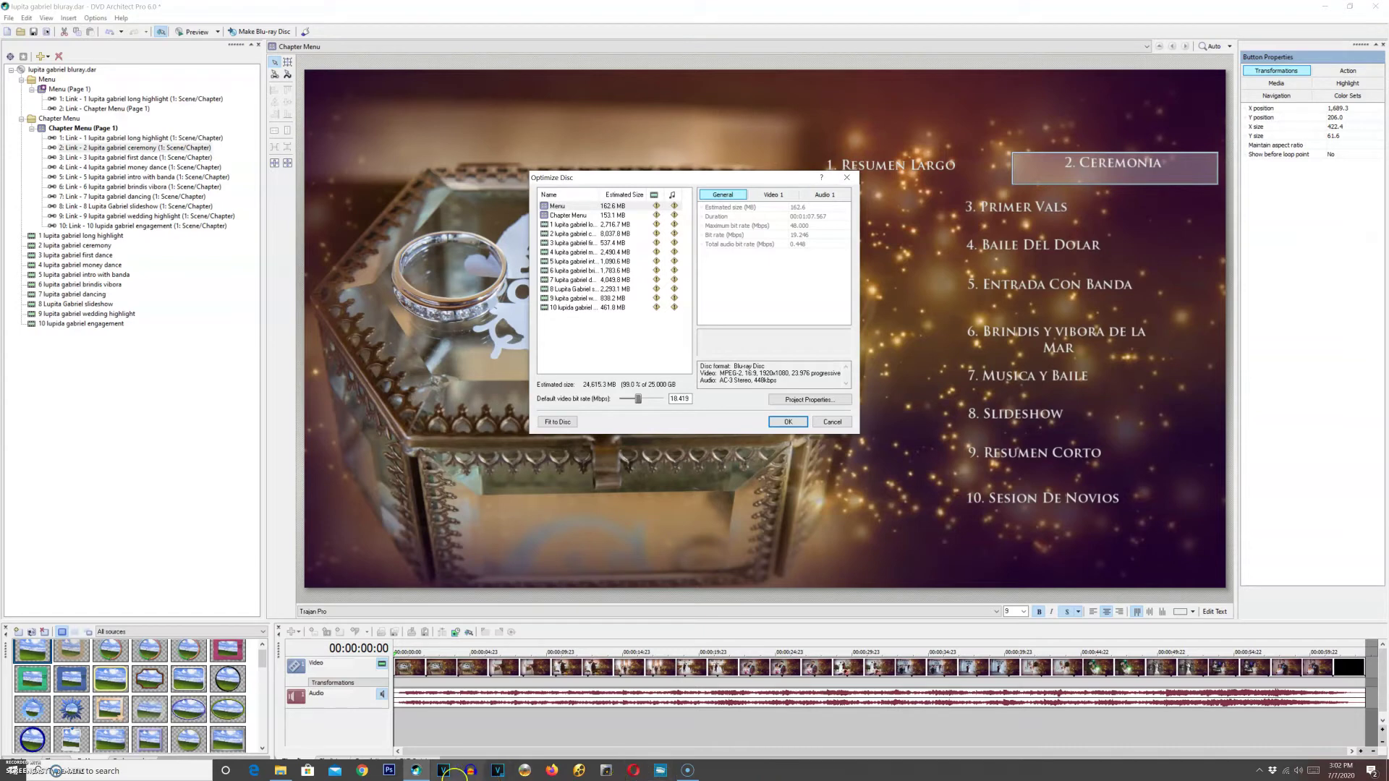
{"action": "mouse_move", "coordinate": [278, 772]}
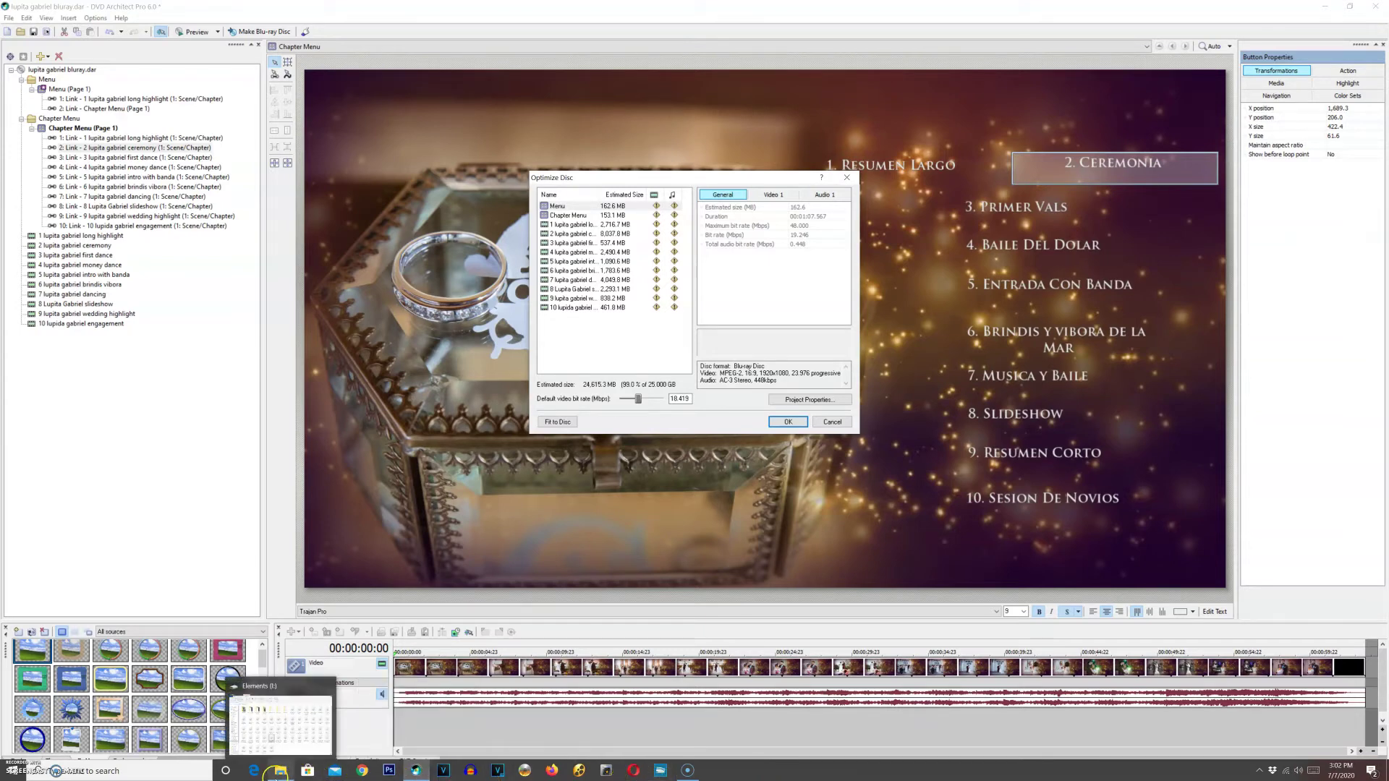
{"action": "left_click", "coordinate": [279, 773]}
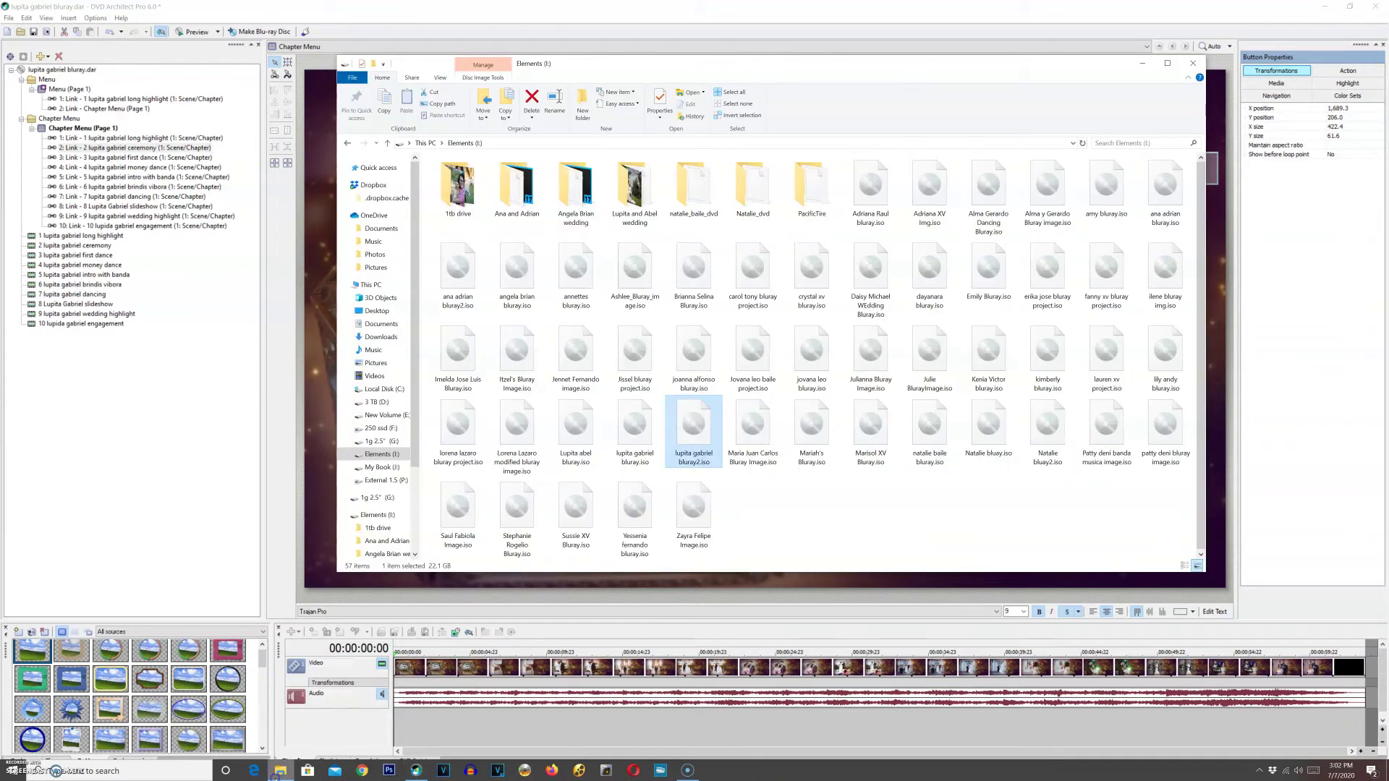
{"action": "right_click", "coordinate": [693, 426]}
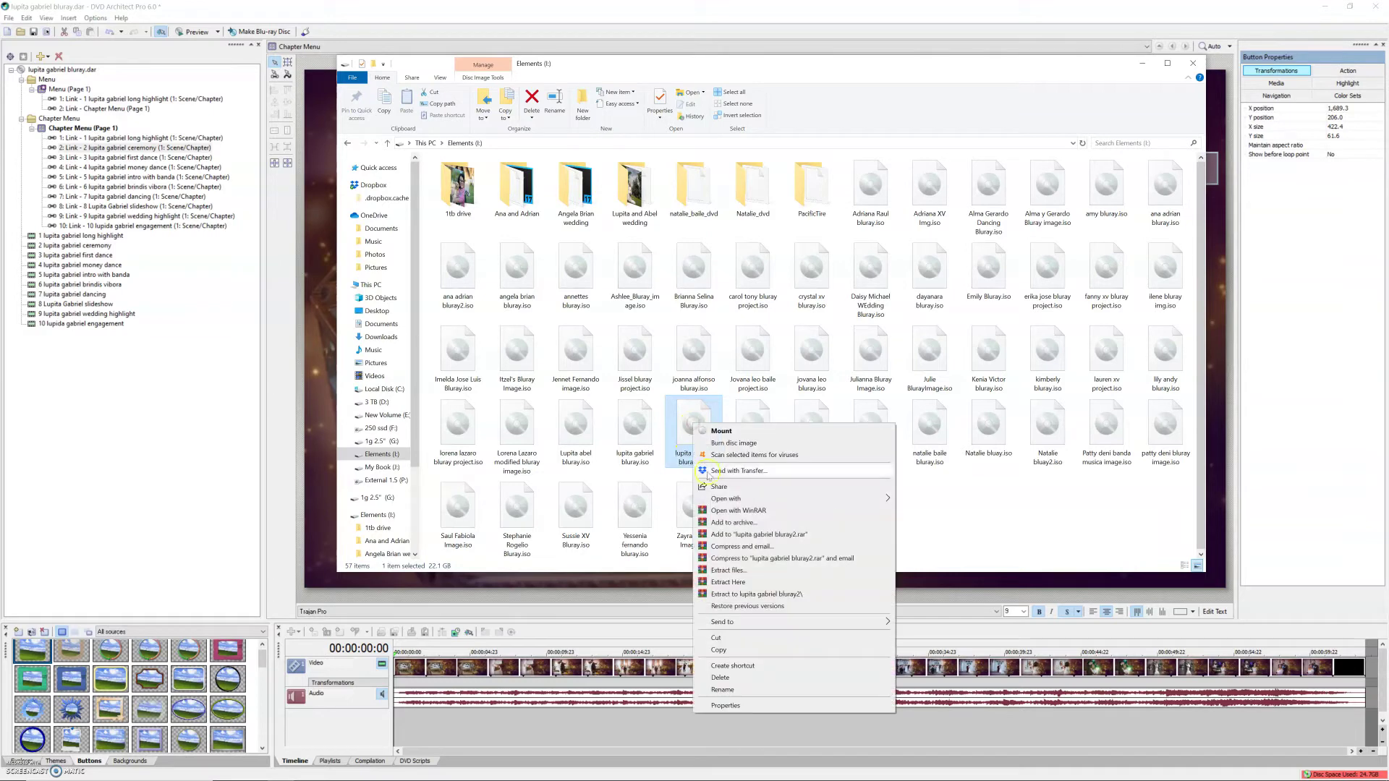
{"action": "left_click", "coordinate": [723, 706]}
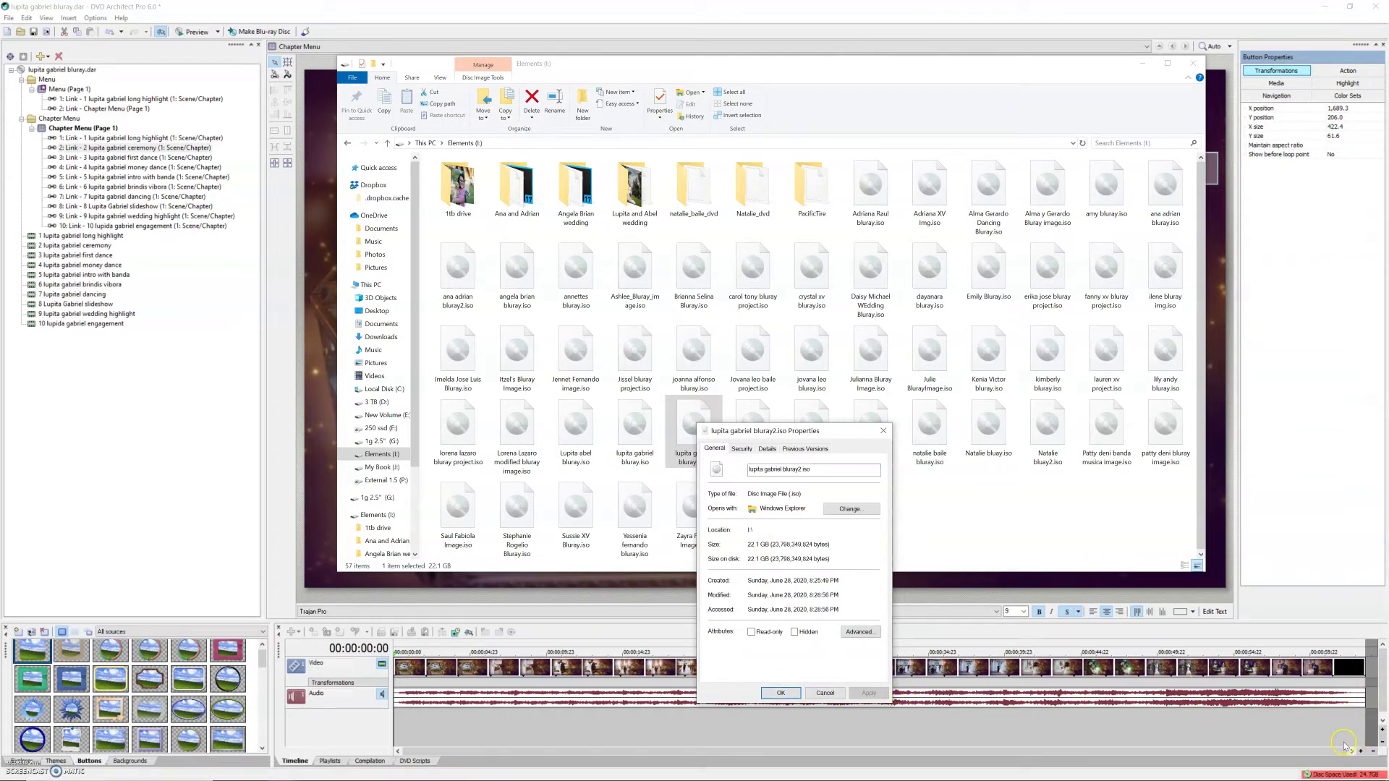
{"action": "left_click", "coordinate": [878, 635]}
{"action": "left_click", "coordinate": [725, 551]}
{"action": "left_click", "coordinate": [823, 692]}
{"action": "left_click", "coordinate": [1192, 63]}
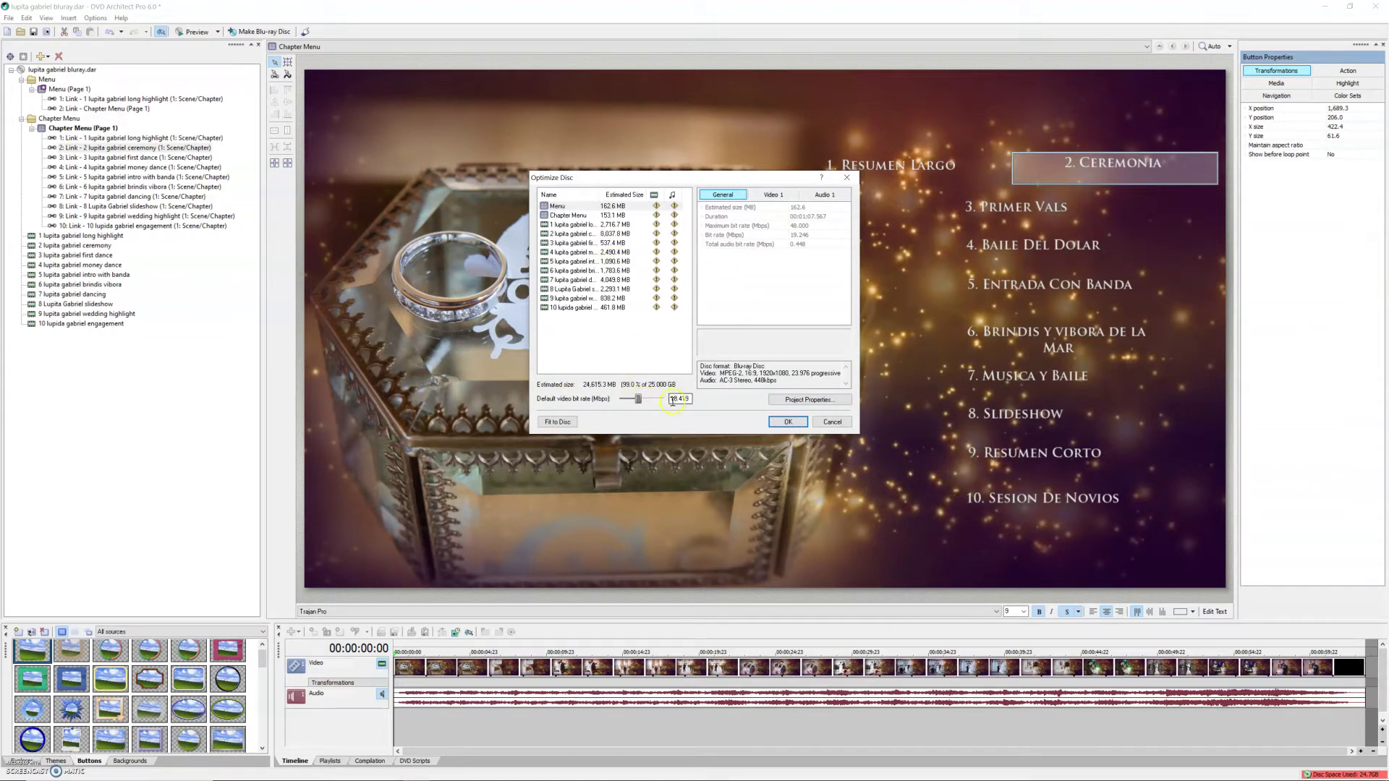
- Accept the disc optimization settings and start preparing the Blu-ray image
{"action": "left_click", "coordinate": [786, 423]}
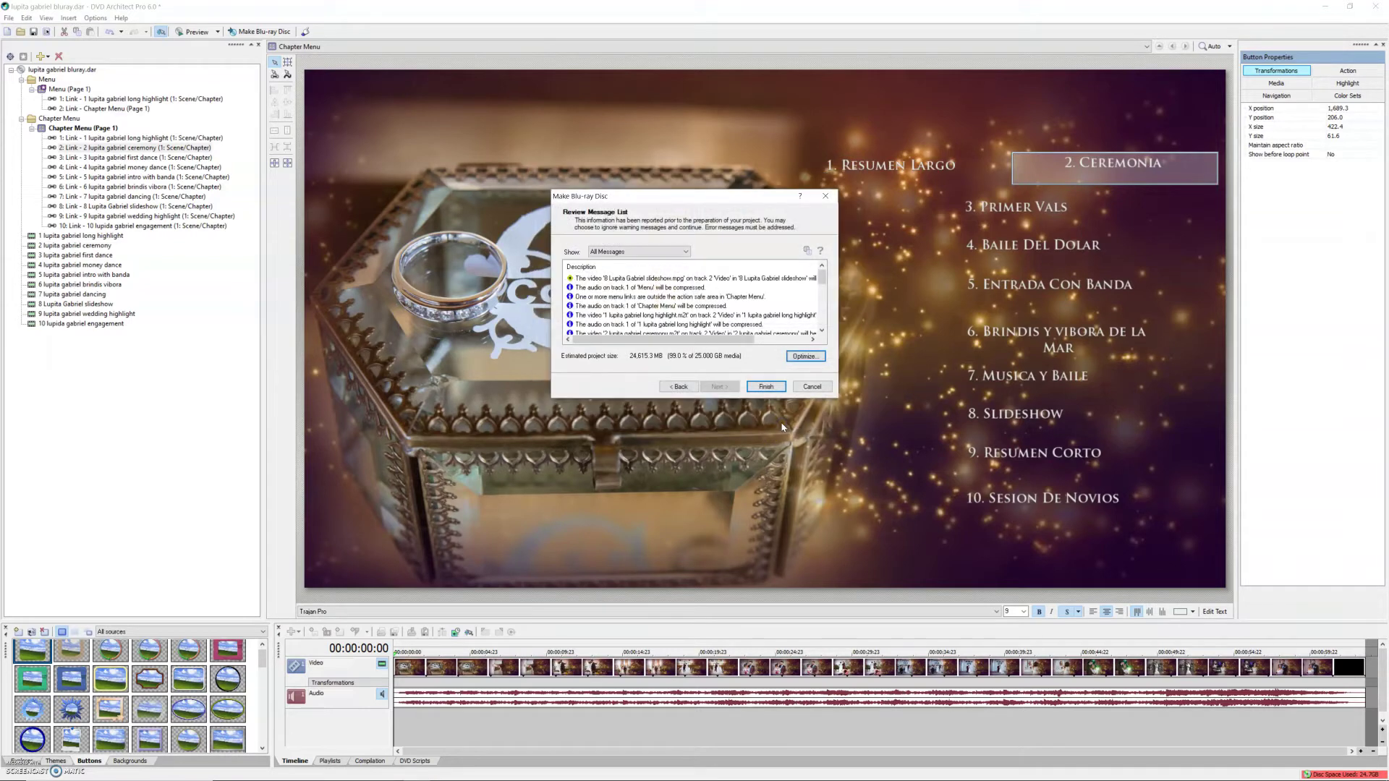
{"action": "left_click", "coordinate": [767, 387]}
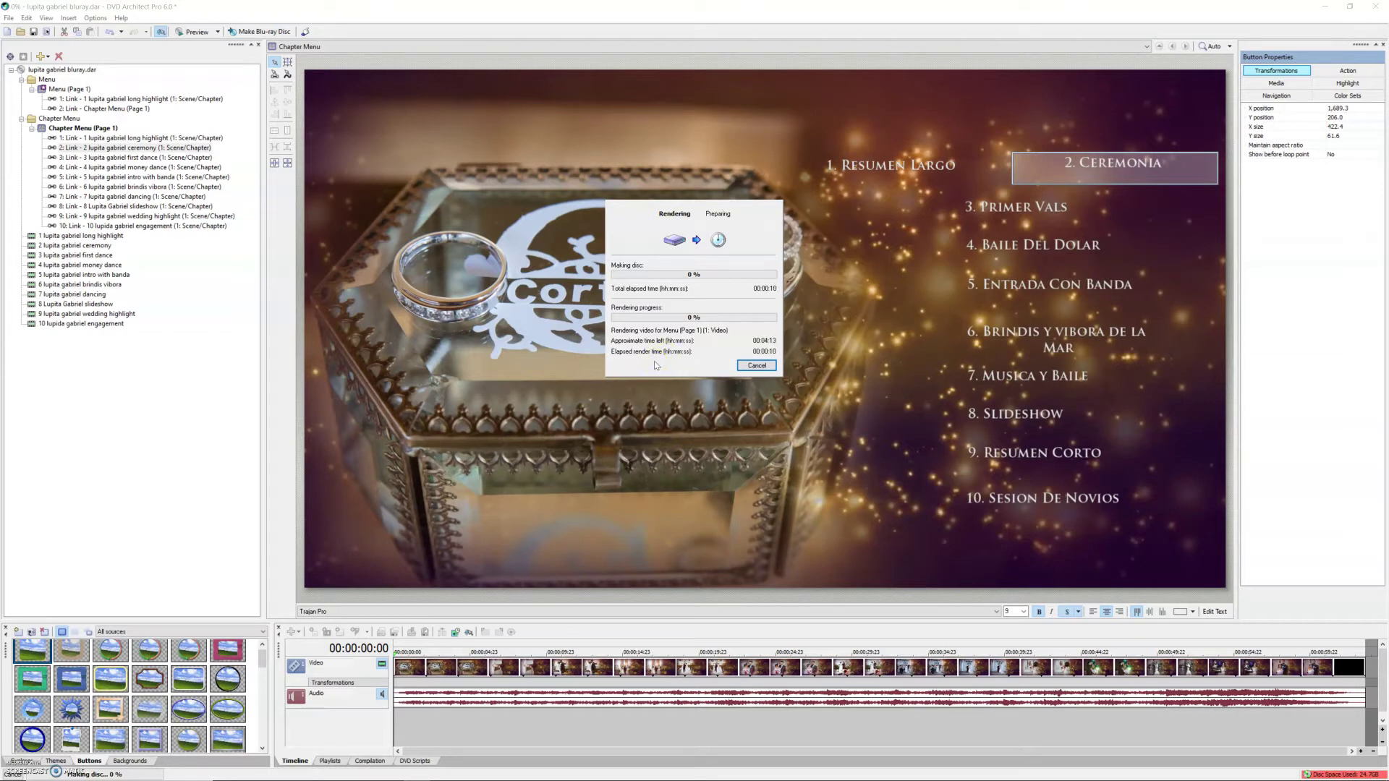
- Cancel the running Blu-ray render and dismiss its notice to return to the project
{"action": "left_click", "coordinate": [657, 370]}
{"action": "left_click", "coordinate": [756, 365]}
{"action": "left_click", "coordinate": [677, 292]}
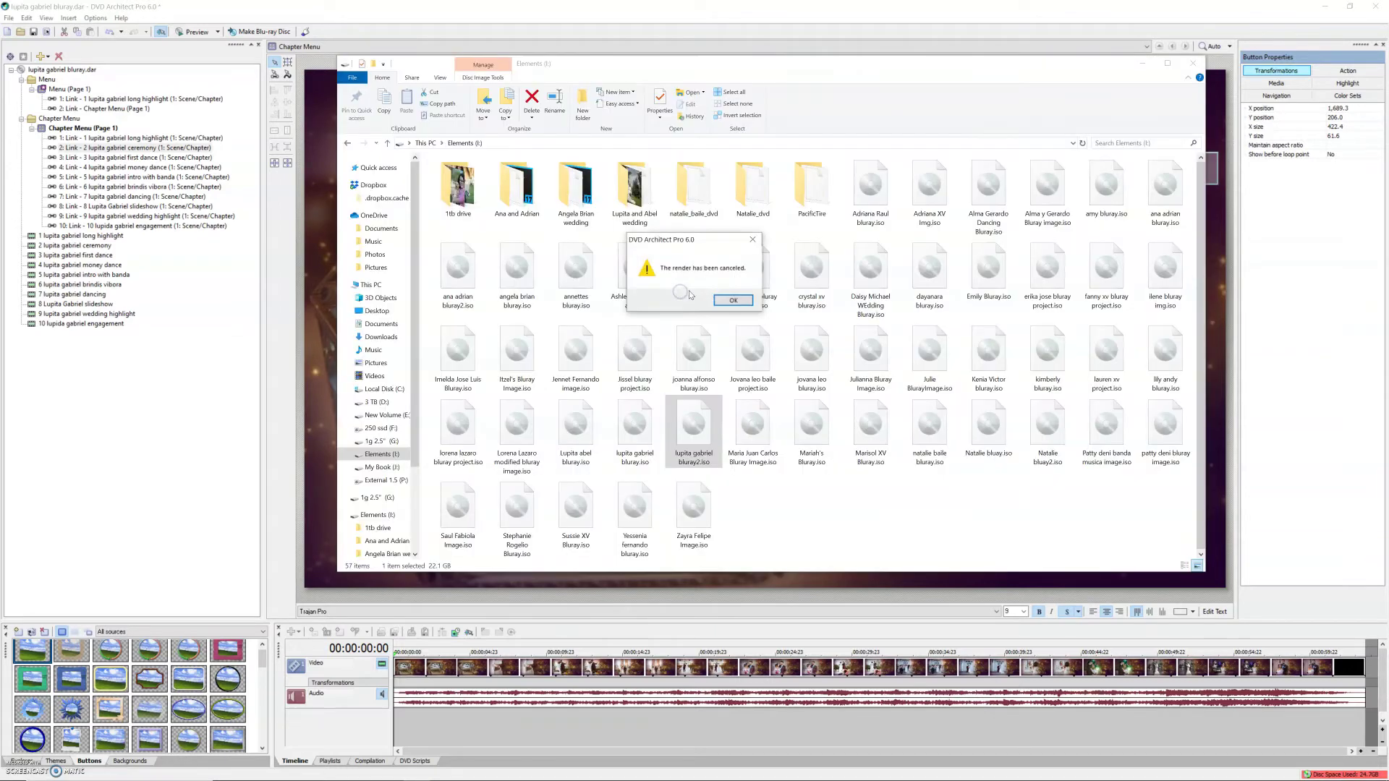
{"action": "left_click", "coordinate": [738, 301]}
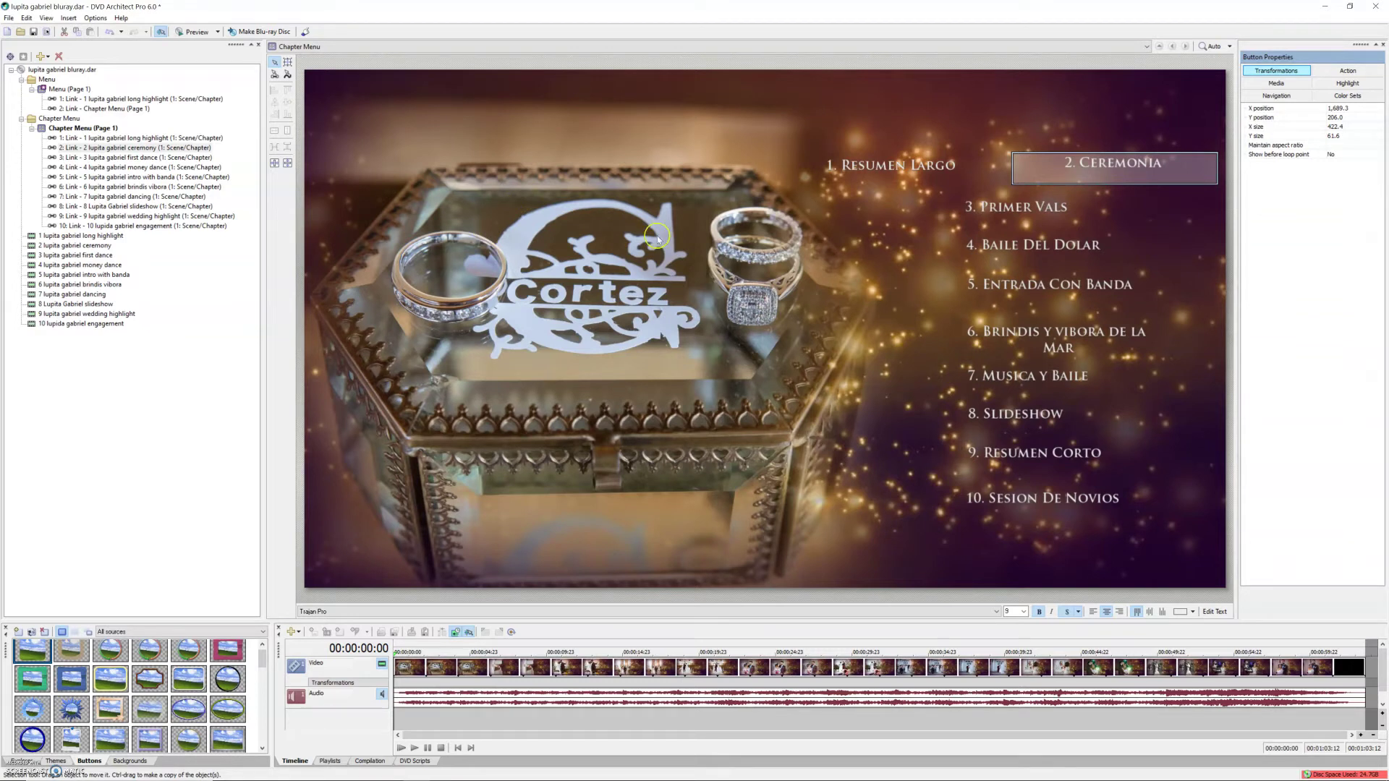
{"action": "left_click", "coordinate": [732, 251]}
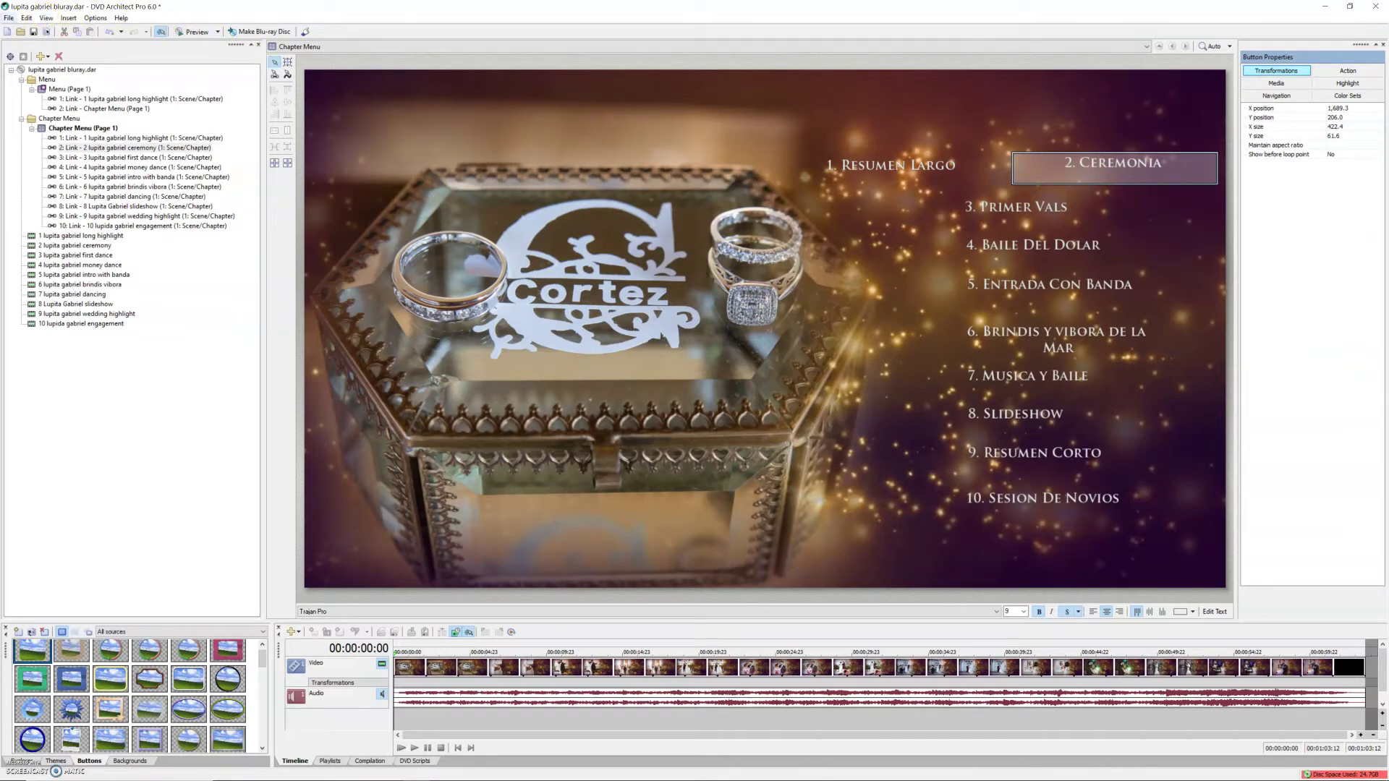
- Open the project properties and change the disc format to DVD
{"action": "left_click", "coordinate": [9, 18]}
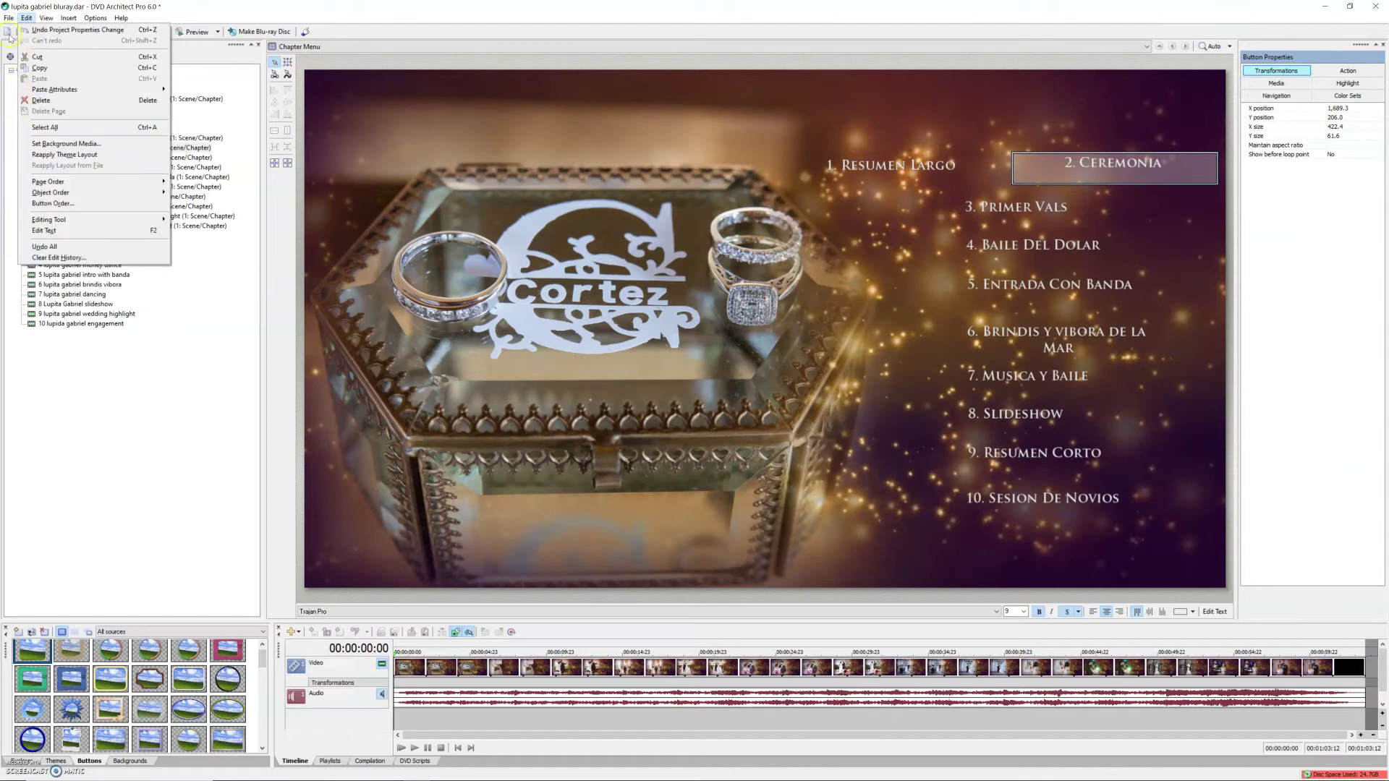
{"action": "left_click", "coordinate": [24, 176]}
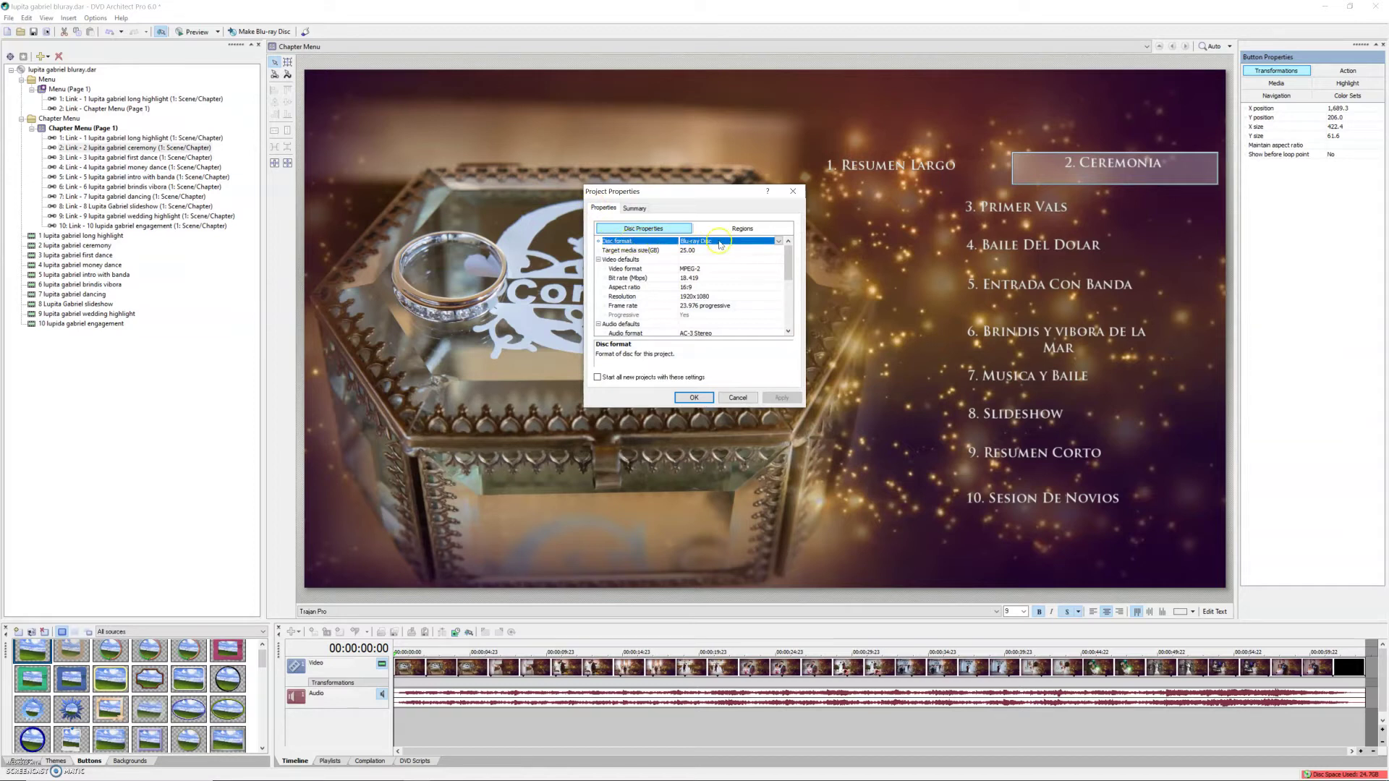
{"action": "left_click", "coordinate": [777, 242]}
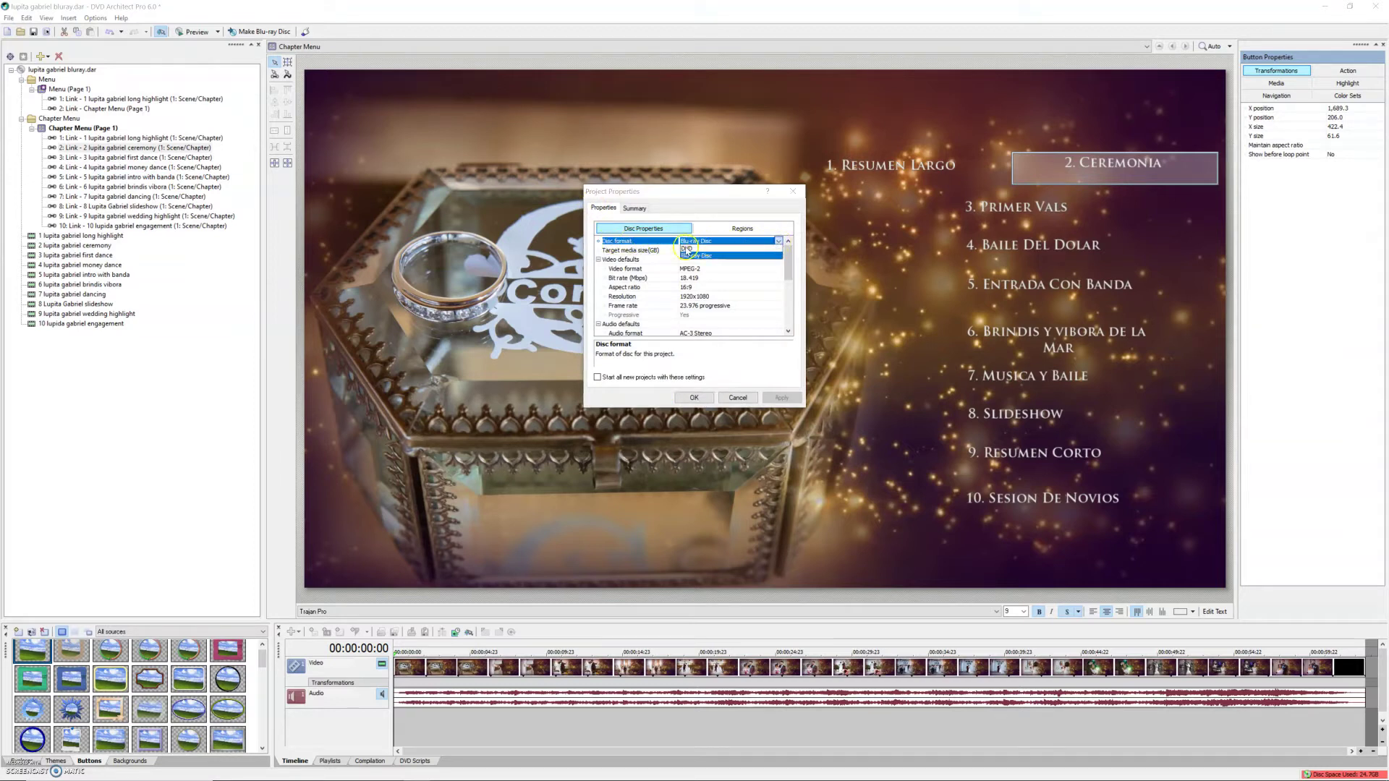
{"action": "left_click", "coordinate": [685, 248]}
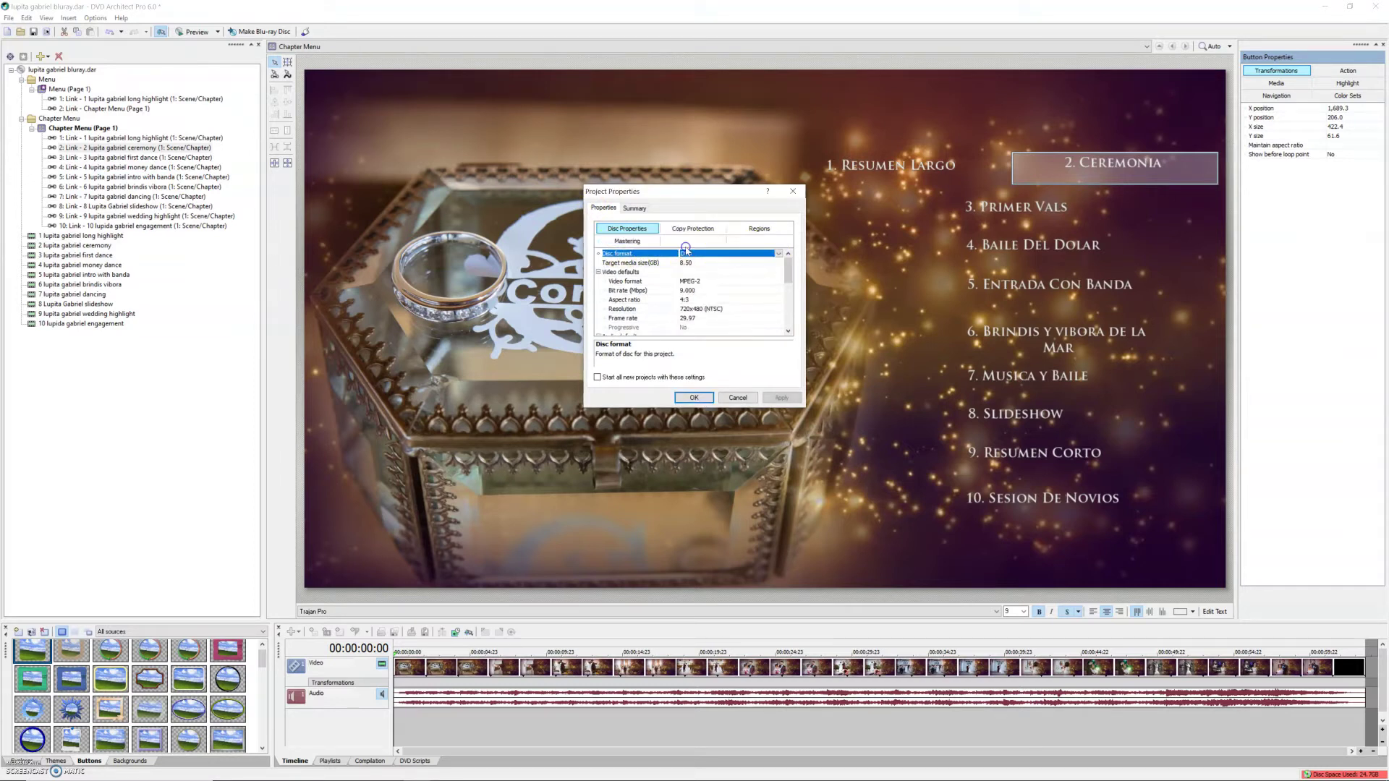
- Try a DVD target media size of 4.70 GB and settle on 8.50 GB
{"action": "left_click", "coordinate": [728, 264]}
{"action": "left_click", "coordinate": [692, 277]}
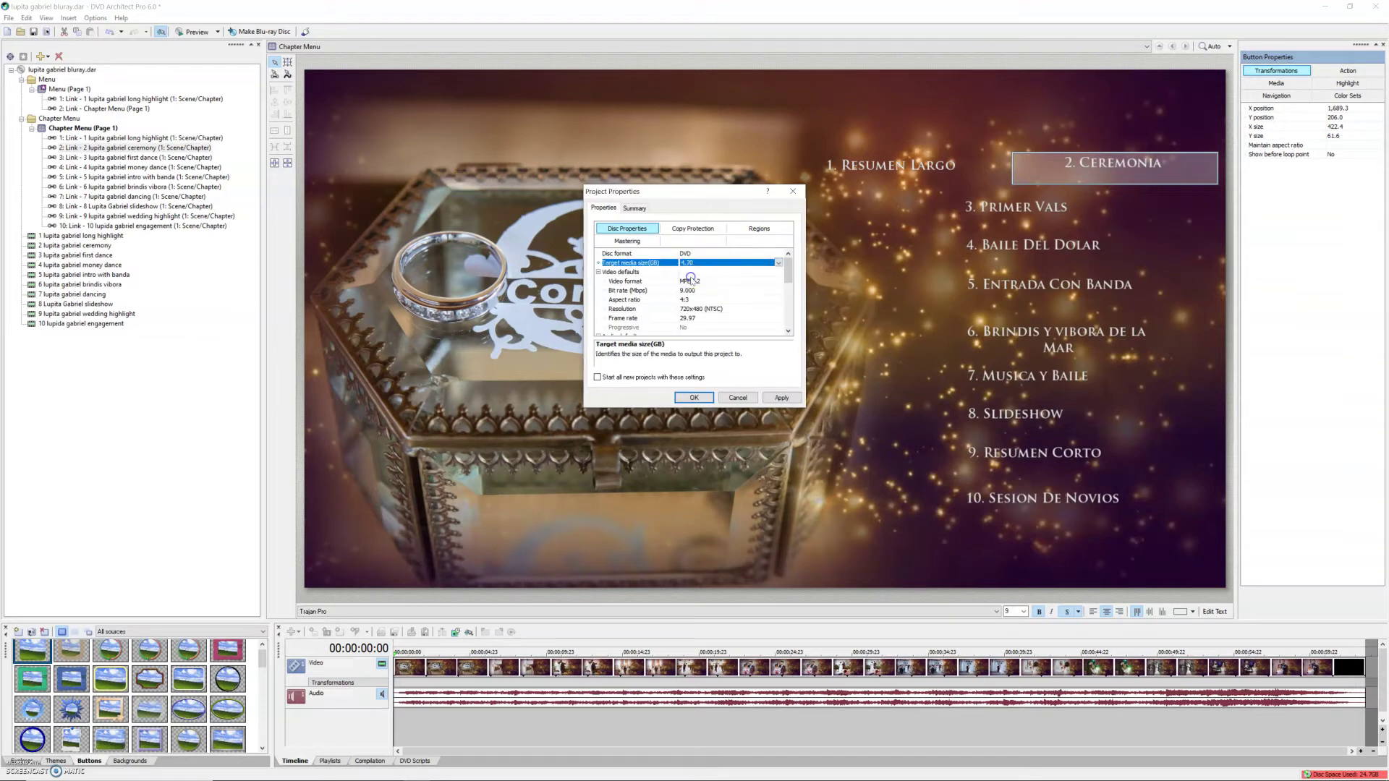
{"action": "left_click", "coordinate": [702, 265]}
{"action": "left_click", "coordinate": [702, 265]}
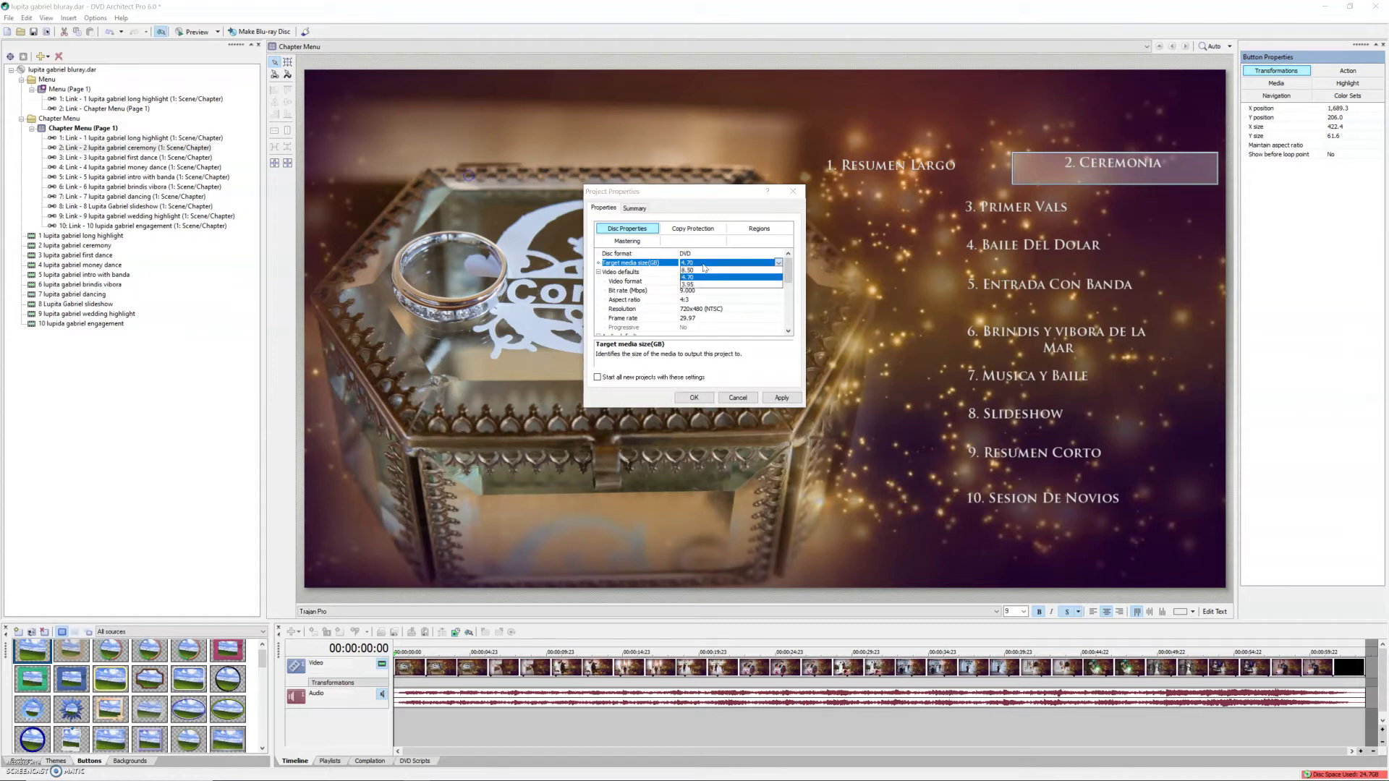
{"action": "left_click", "coordinate": [687, 270]}
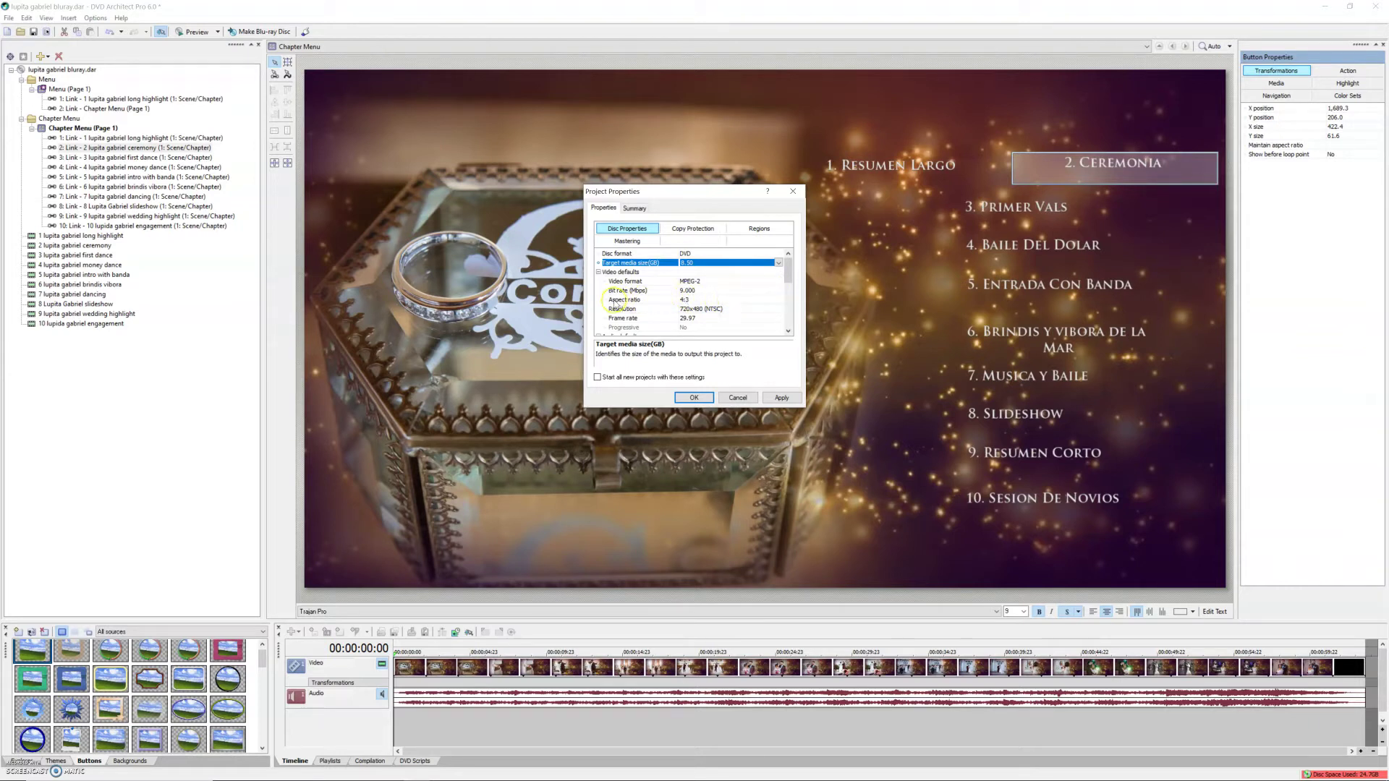
- Set the DVD aspect ratio to 16:9, keep 720x480 (NTSC) at 29.97, and apply the project properties
{"action": "left_click", "coordinate": [696, 301]}
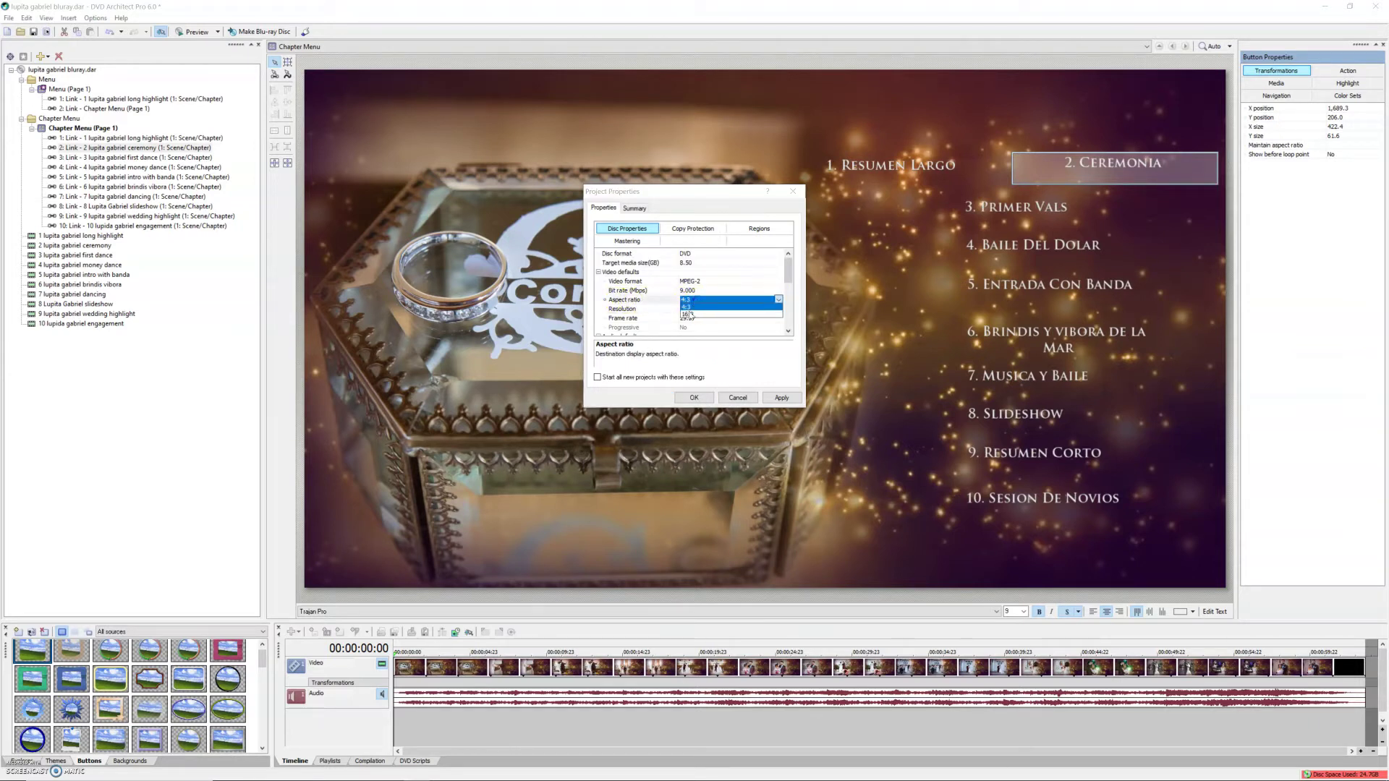
{"action": "left_click", "coordinate": [688, 316]}
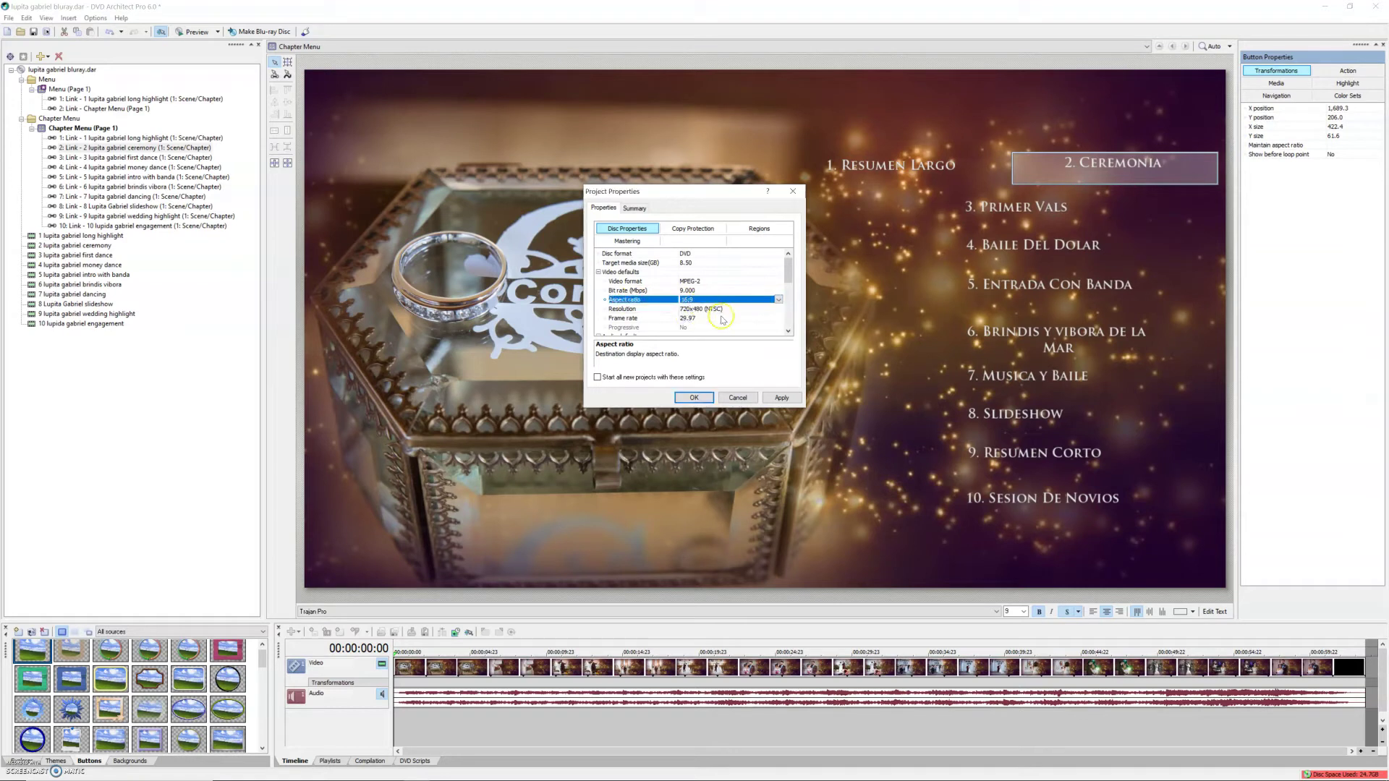
{"action": "left_click_drag", "start_coordinate": [788, 269], "coordinate": [789, 287]}
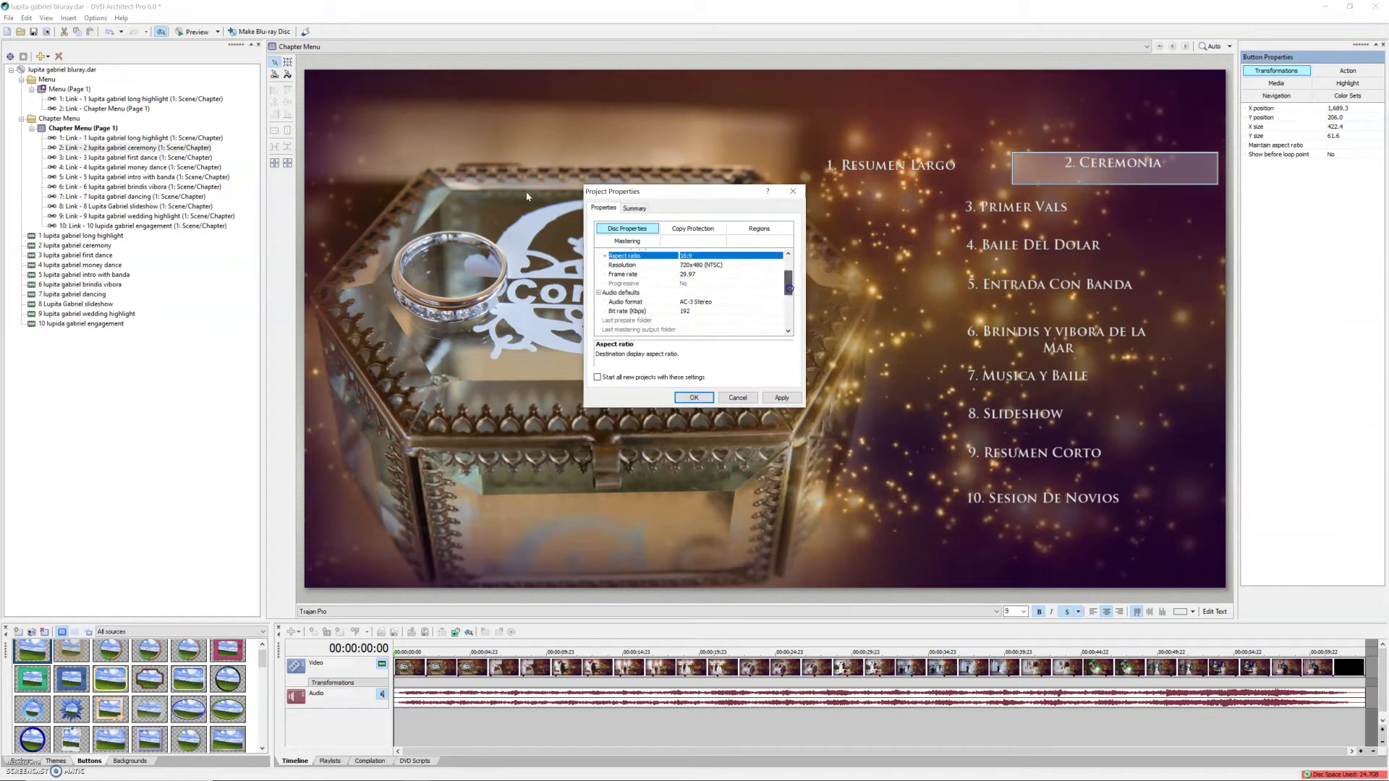
{"action": "left_click", "coordinate": [748, 265]}
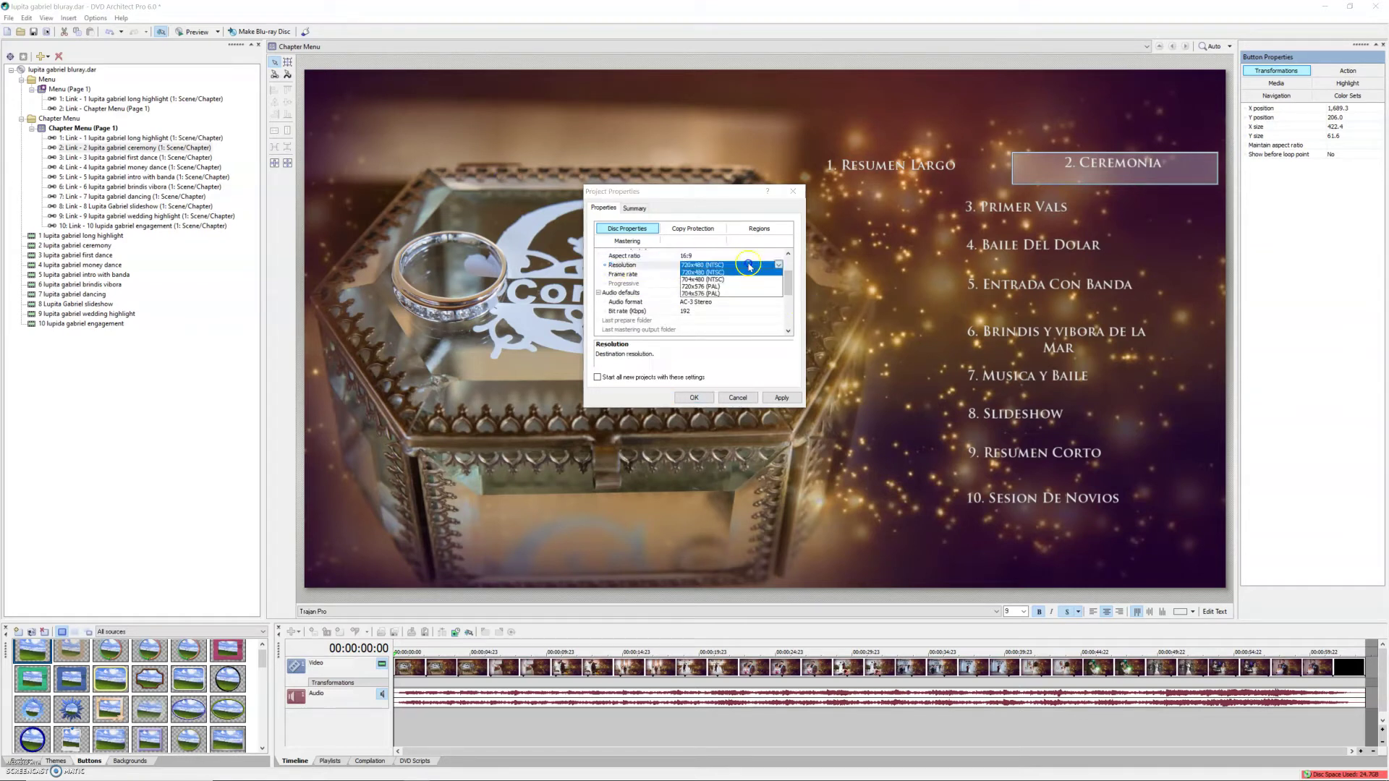
{"action": "left_click", "coordinate": [788, 289]}
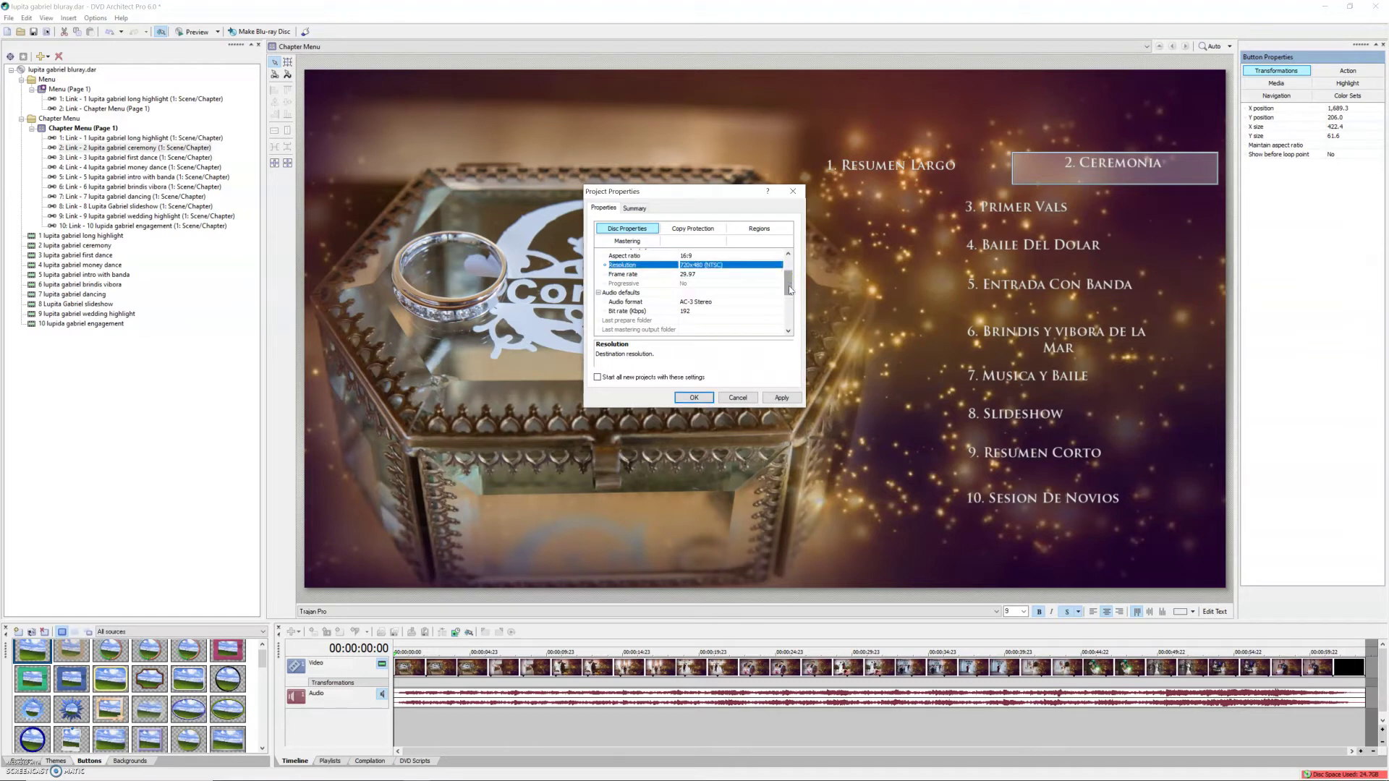
{"action": "left_click", "coordinate": [755, 276]}
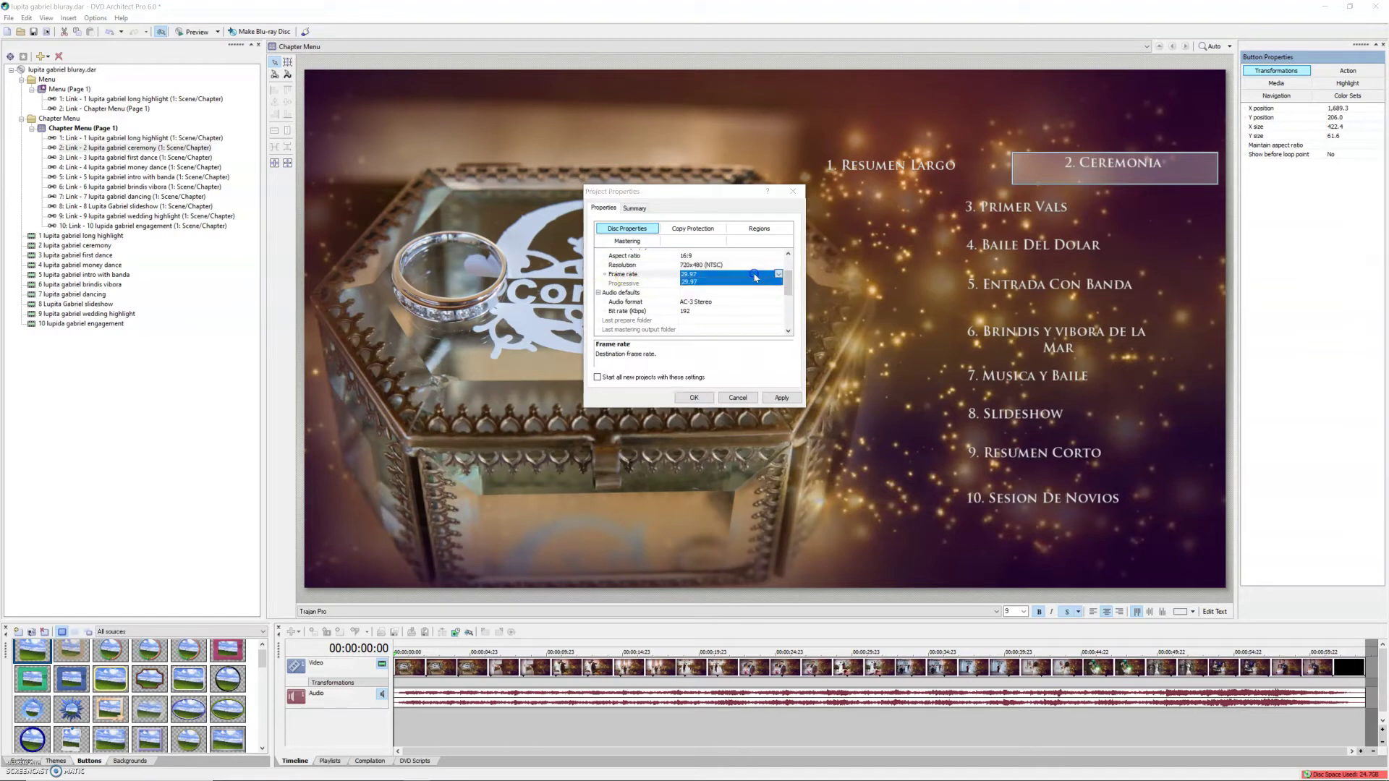
{"action": "left_click", "coordinate": [790, 281]}
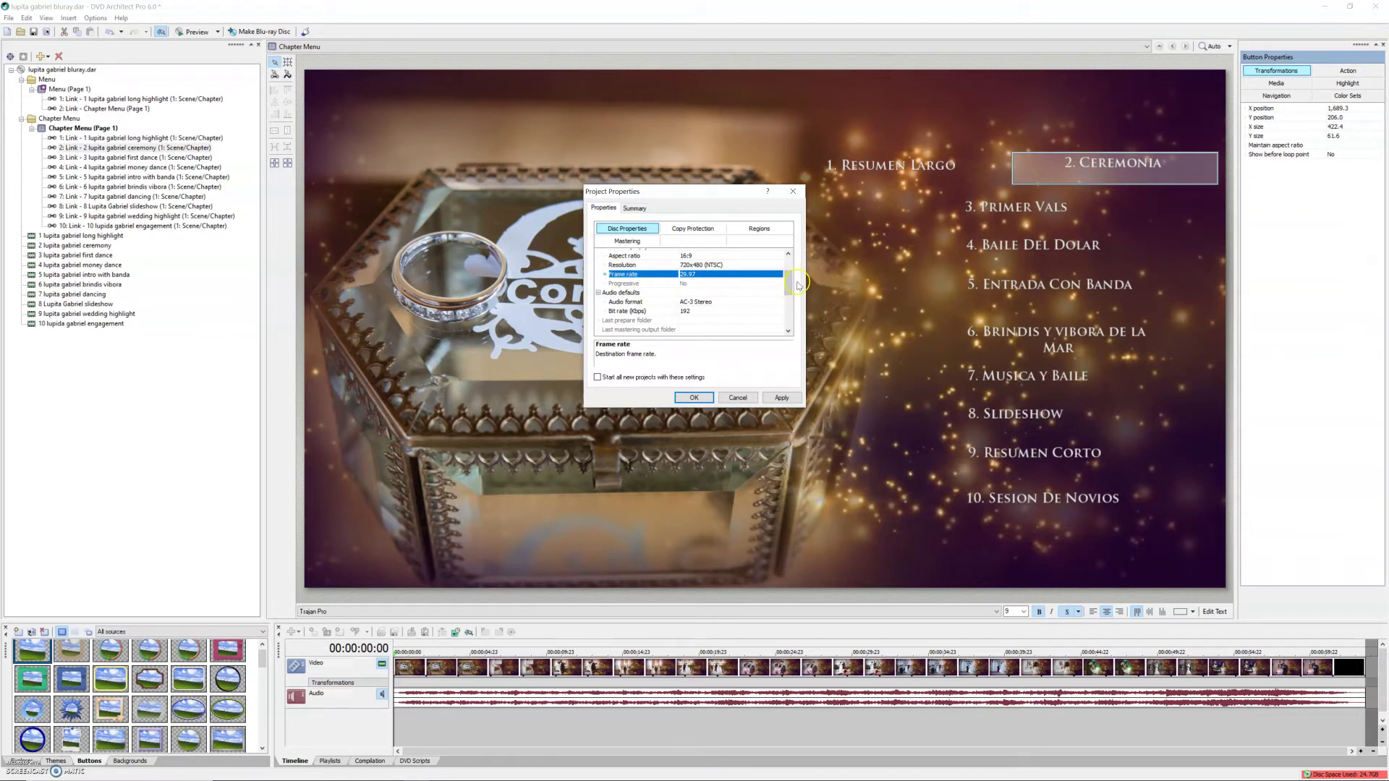
{"action": "left_click_drag", "start_coordinate": [788, 282], "coordinate": [787, 311]}
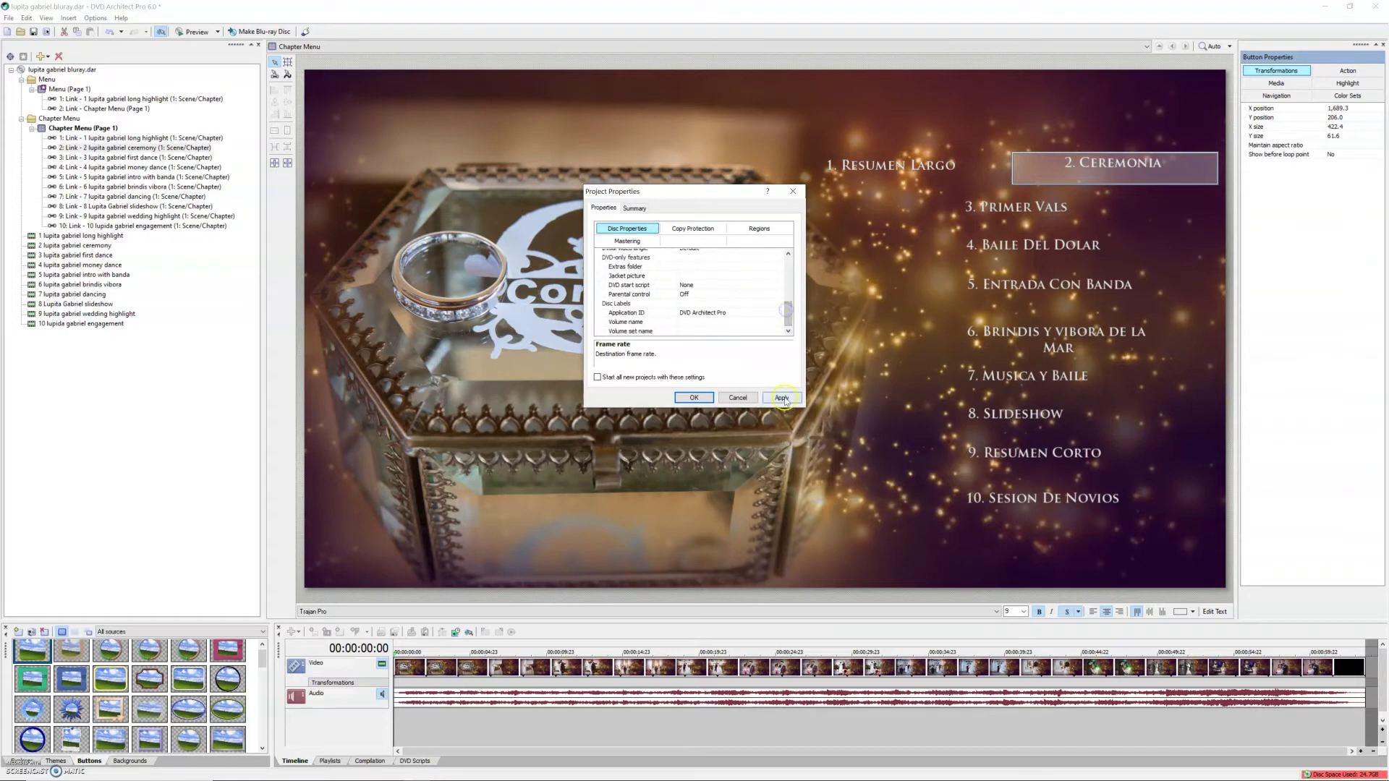
{"action": "left_click", "coordinate": [783, 398]}
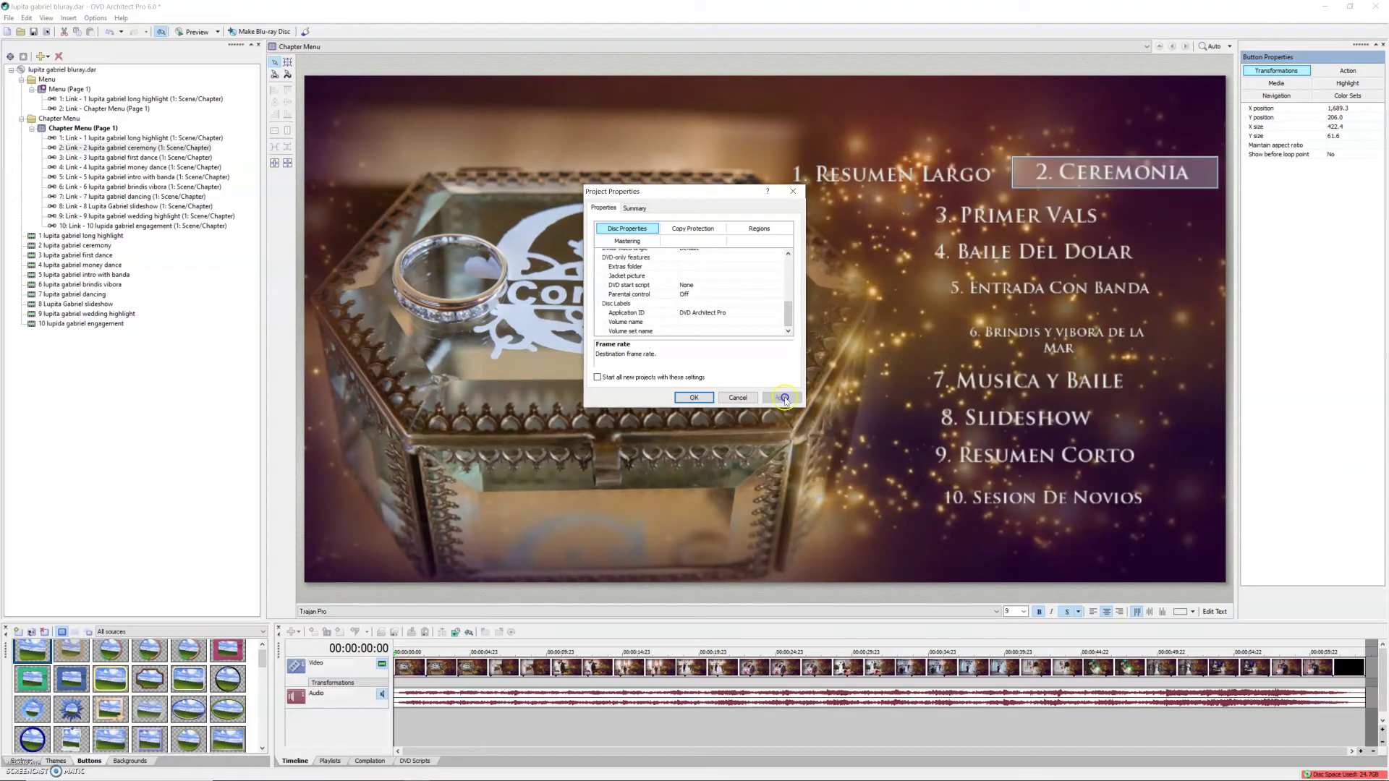
{"action": "left_click", "coordinate": [694, 398]}
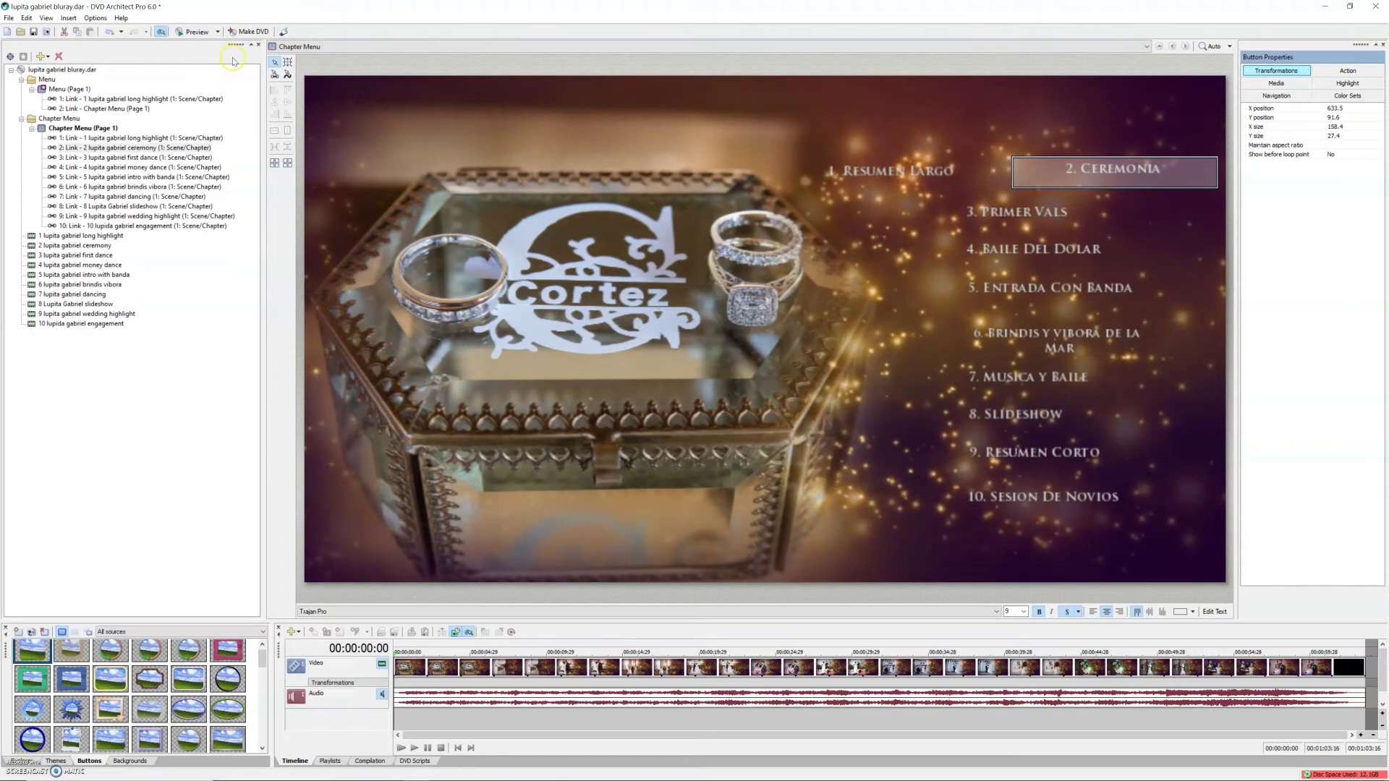
- Start preparing the project as a DVD in the suggested folder and continue to the message review
{"action": "left_click", "coordinate": [248, 31]}
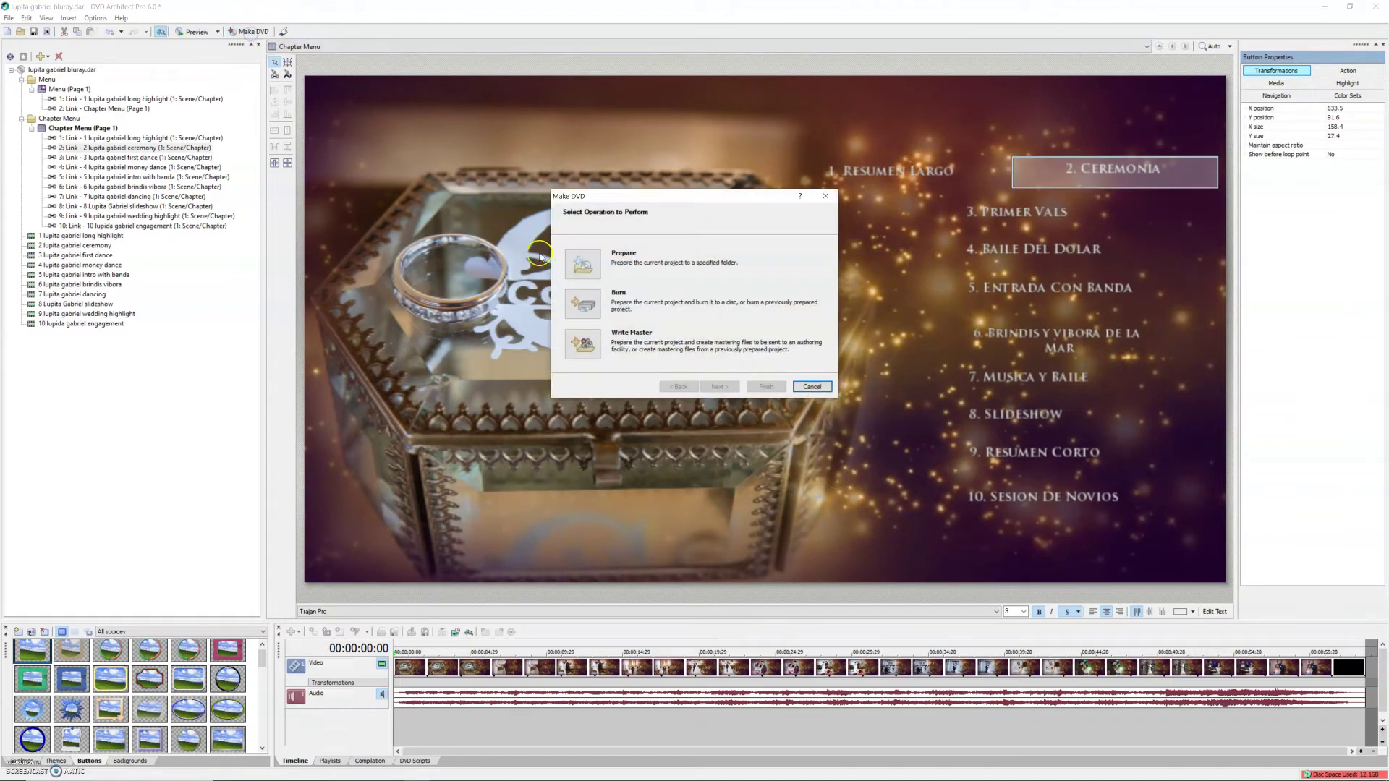
{"action": "double_click", "coordinate": [582, 265]}
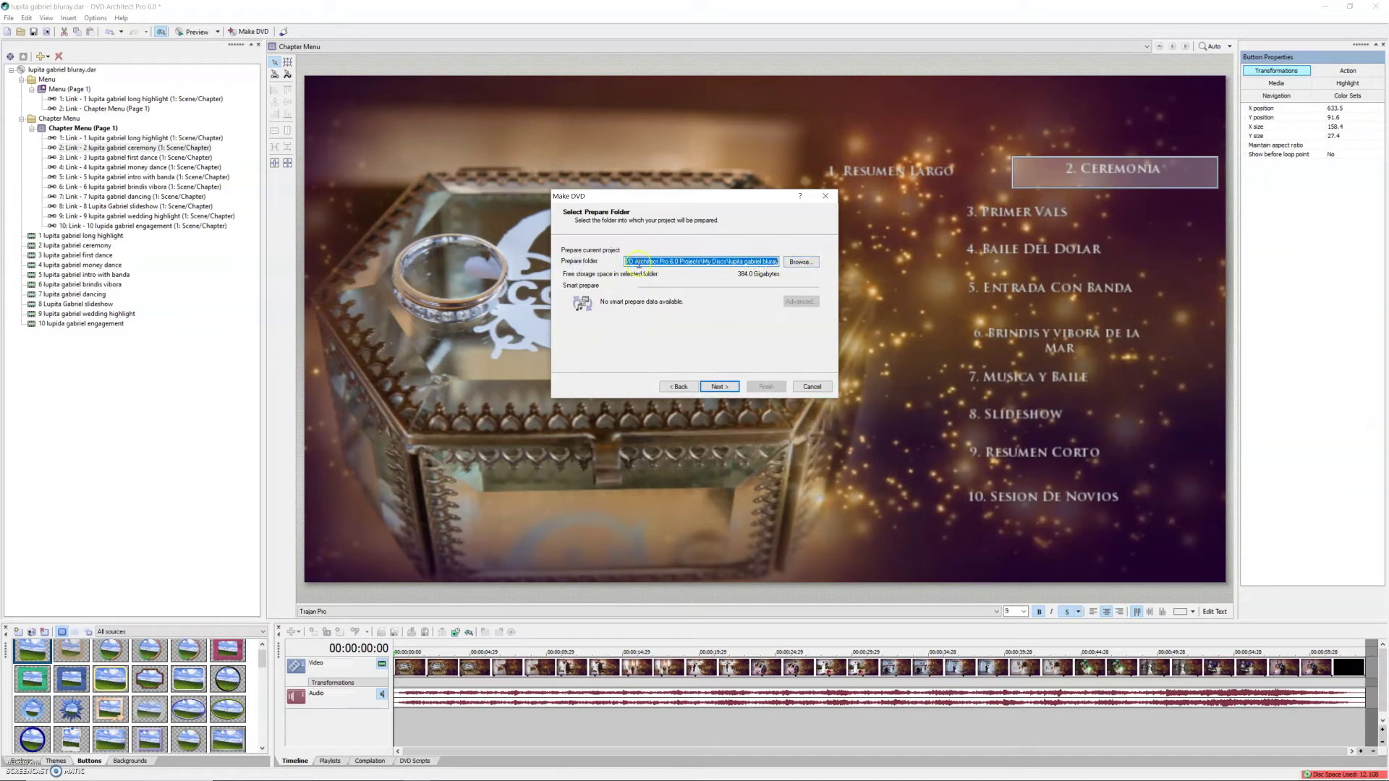
{"action": "left_click", "coordinate": [721, 387]}
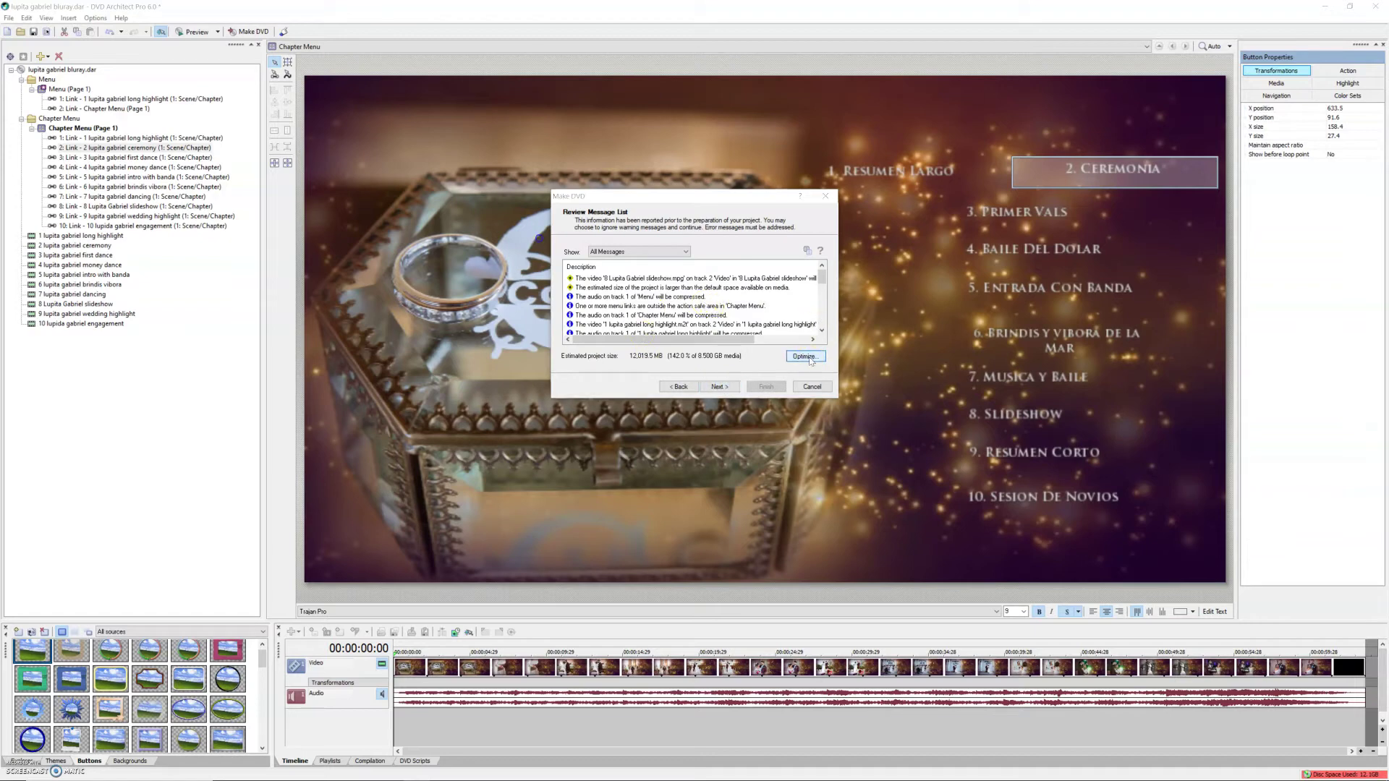
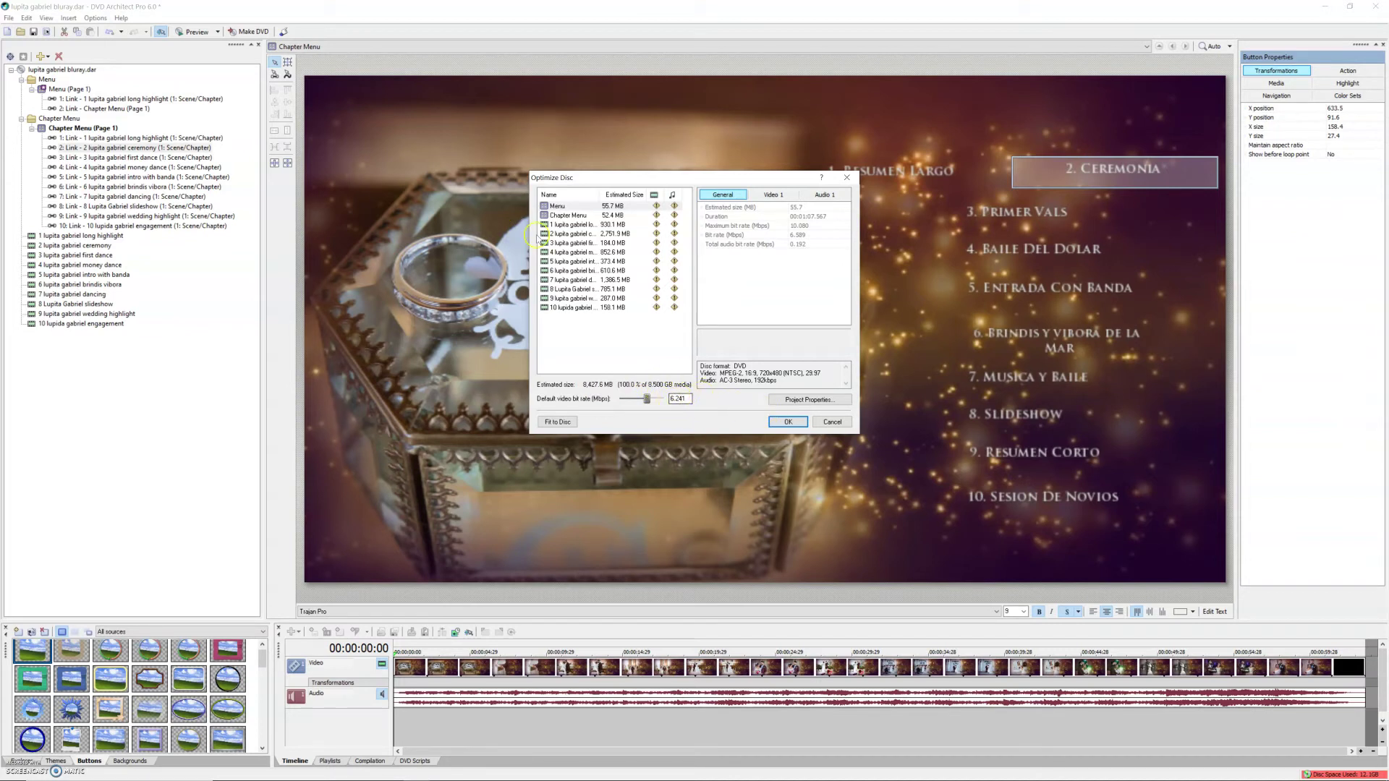
- Try raising the default video bit rate to 8.020 Mbps in the DVD optimization settings
{"action": "double_click", "coordinate": [685, 399]}
{"action": "key", "text": "BackSpace"}
{"action": "left_click", "coordinate": [700, 402]}
{"action": "left_click", "coordinate": [603, 349]}
{"action": "left_click", "coordinate": [685, 398]}
{"action": "left_click_drag", "start_coordinate": [648, 405], "coordinate": [657, 404]}
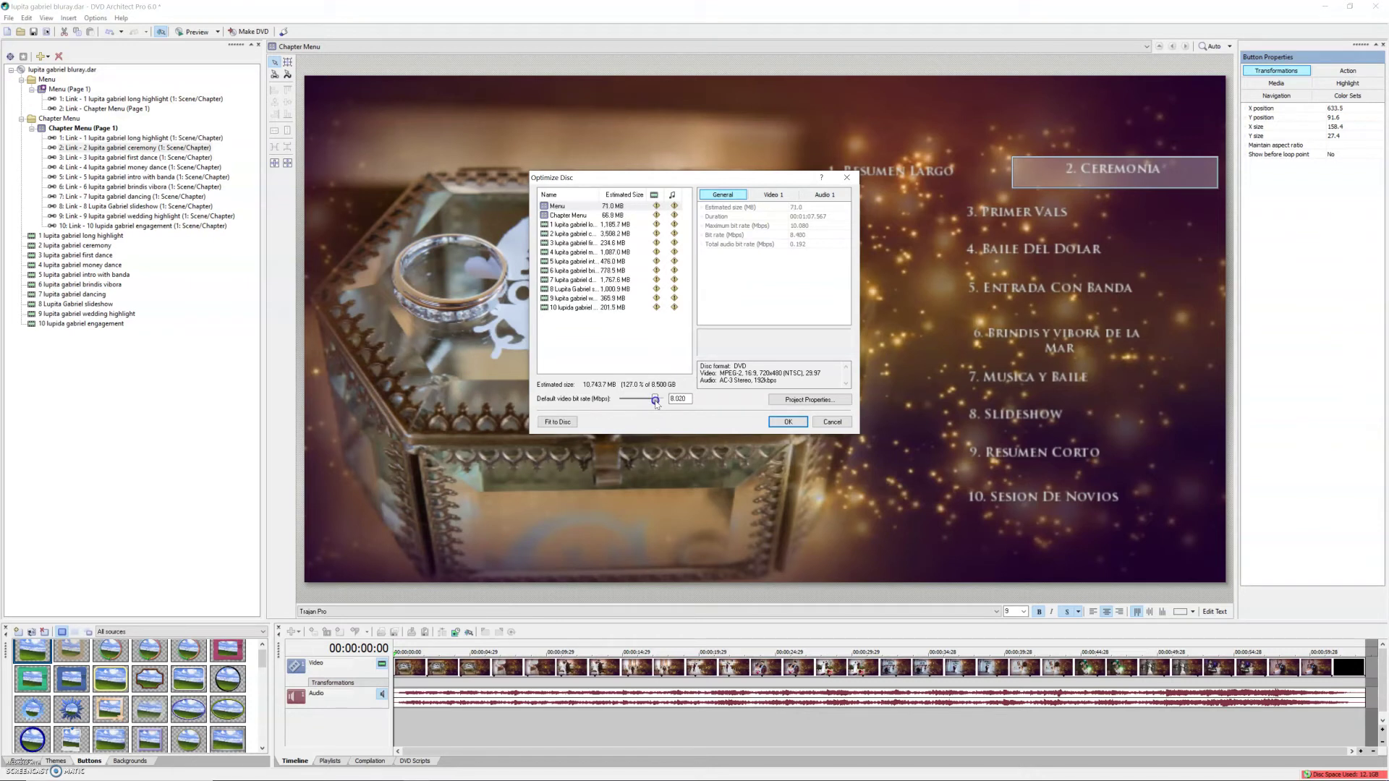
- Try fitting the DVD to the disc and readjusting its default video bit rate, and cancel the optimization and DVD preparation
{"action": "left_click", "coordinate": [677, 399]}
{"action": "left_click", "coordinate": [558, 422]}
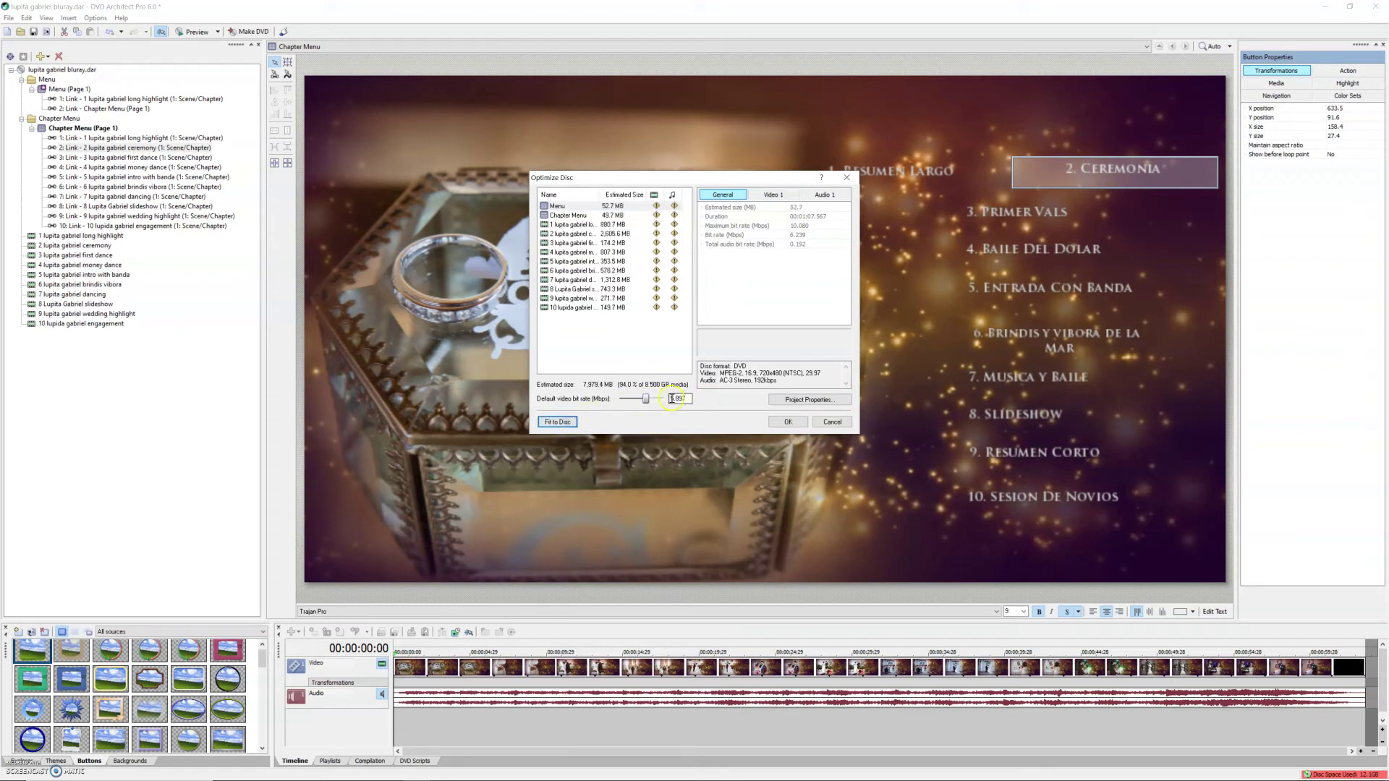
{"action": "left_click_drag", "start_coordinate": [645, 402], "coordinate": [647, 405]}
{"action": "left_click_drag", "start_coordinate": [647, 402], "coordinate": [651, 404]}
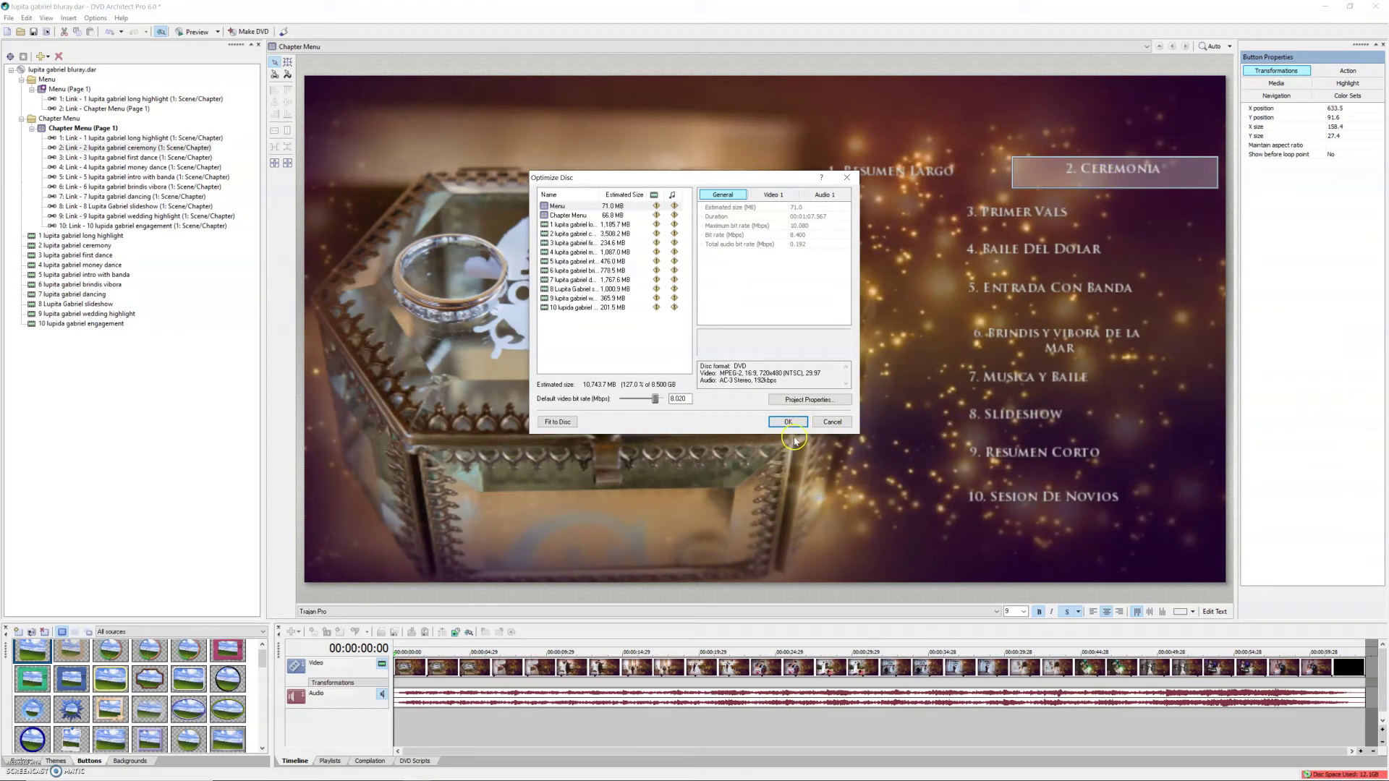
{"action": "left_click", "coordinate": [832, 423]}
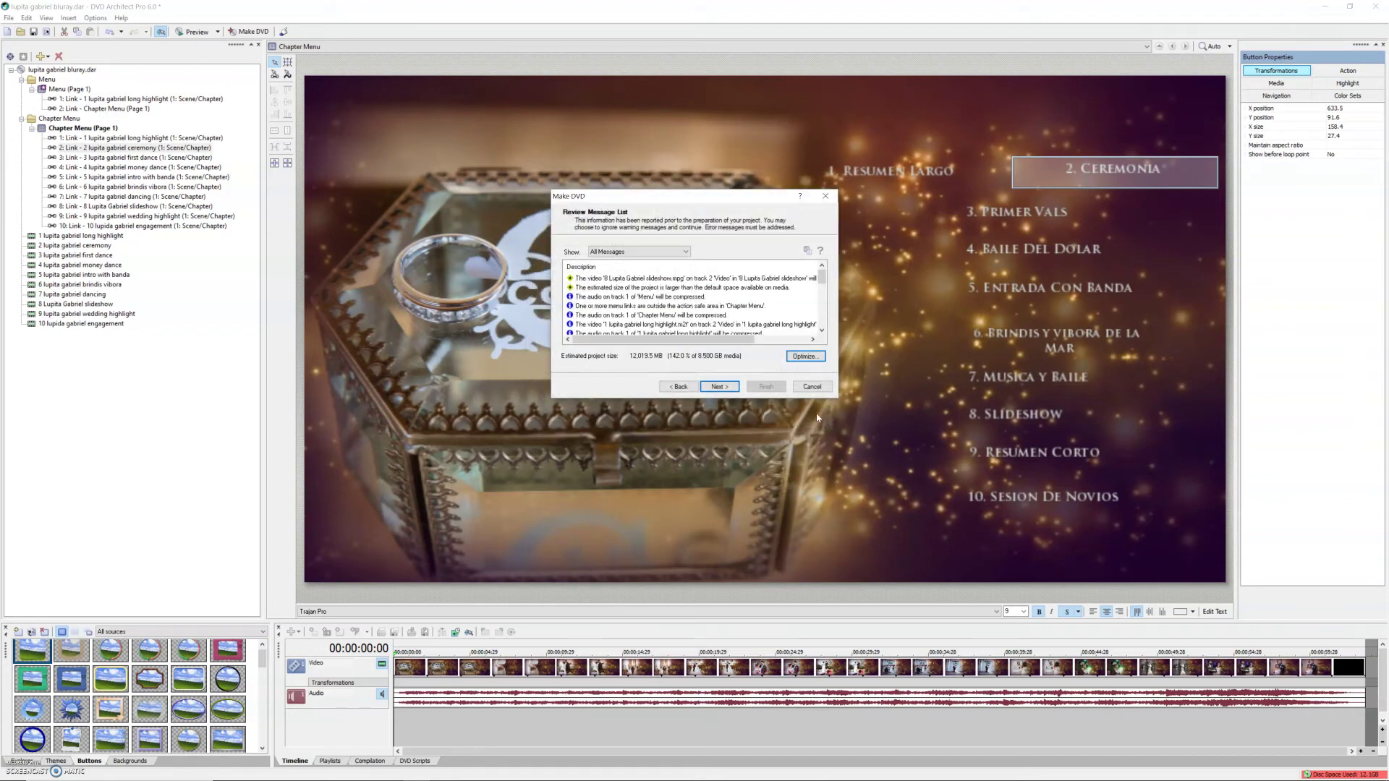
{"action": "left_click", "coordinate": [811, 388]}
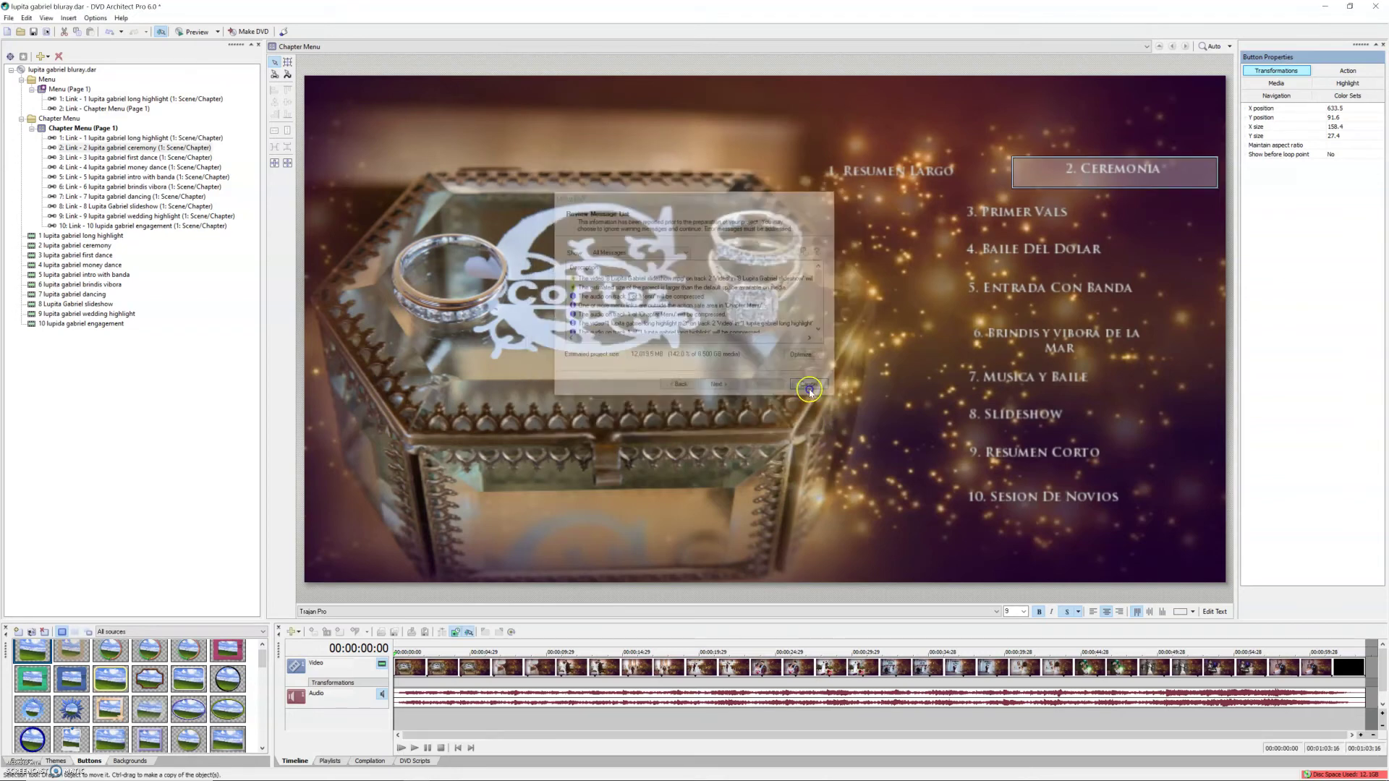
- Change the project's disc format back to Blu-ray Disc in the project properties and accept
{"action": "left_click", "coordinate": [9, 18]}
{"action": "left_click", "coordinate": [43, 175]}
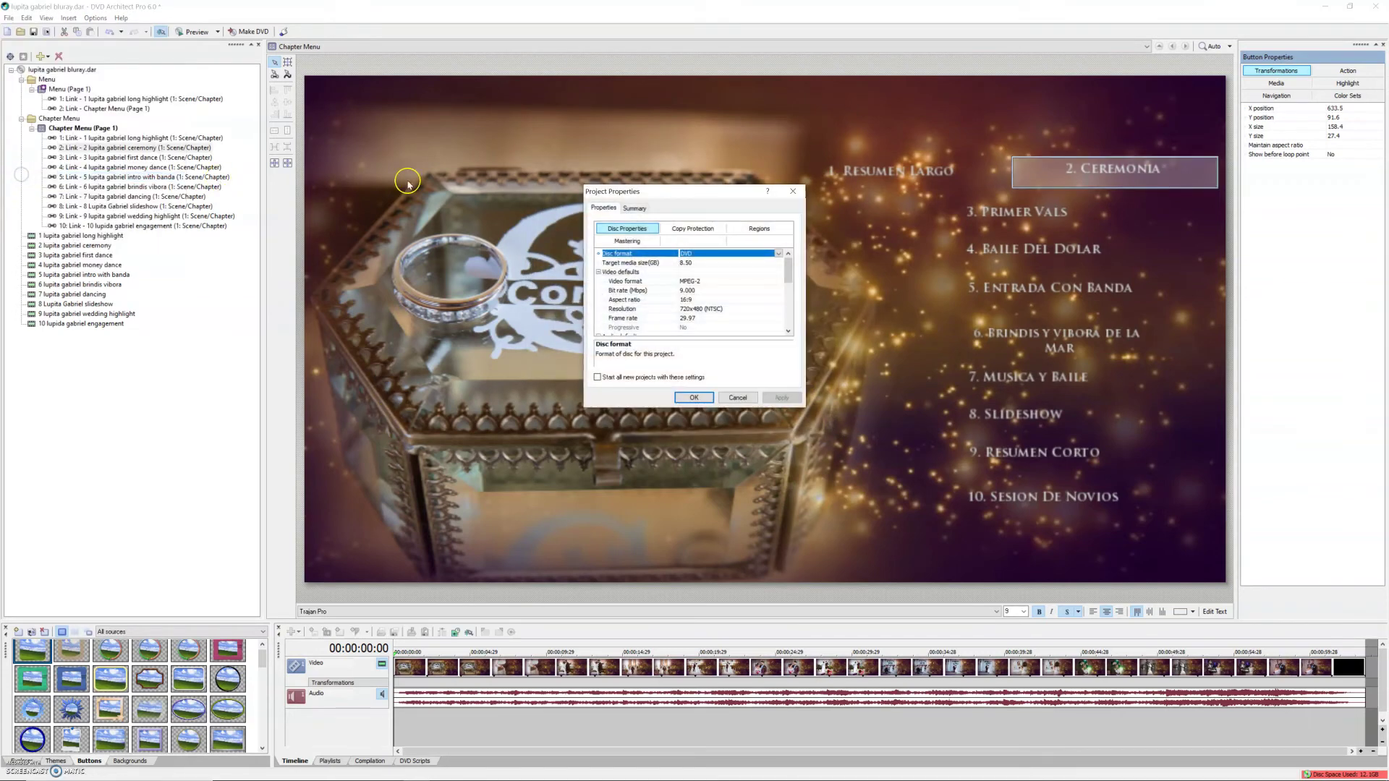
{"action": "left_click", "coordinate": [699, 253]}
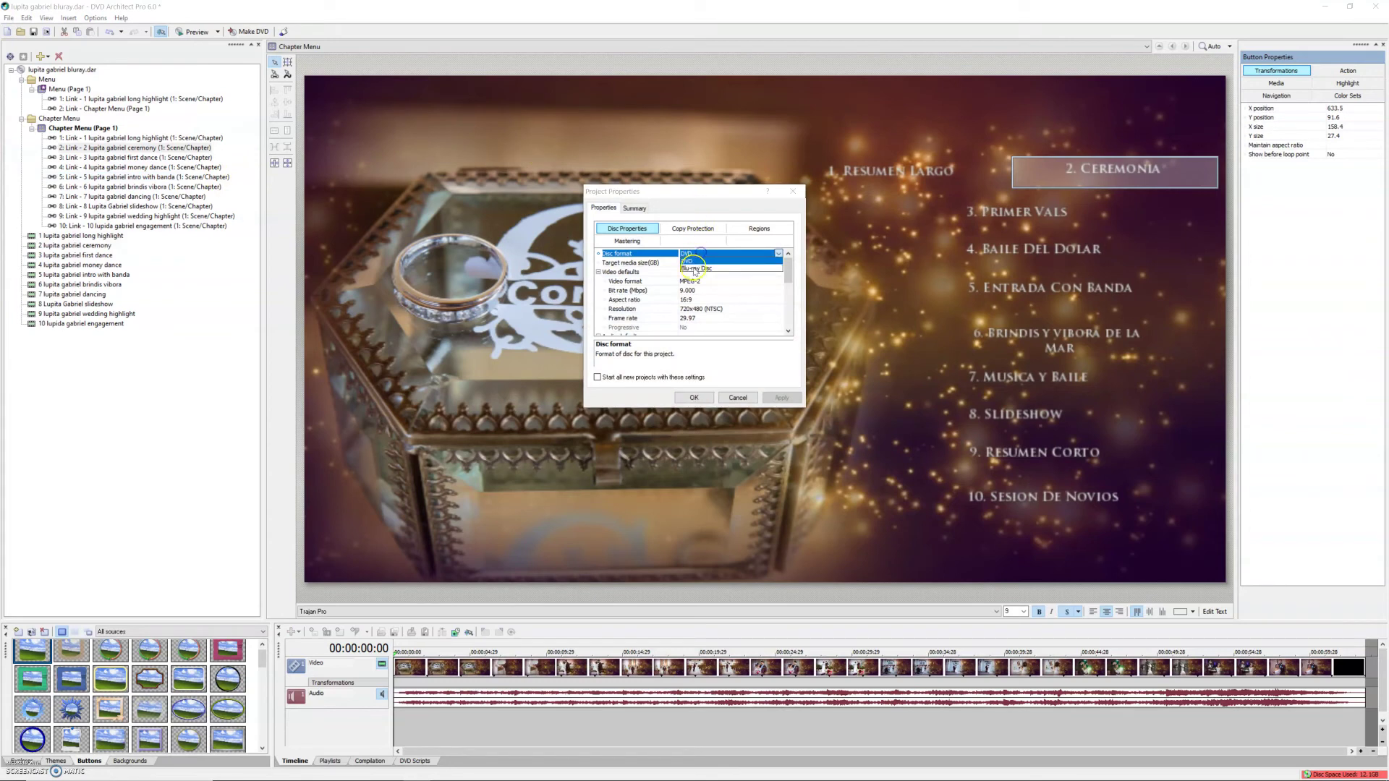
{"action": "left_click", "coordinate": [695, 269]}
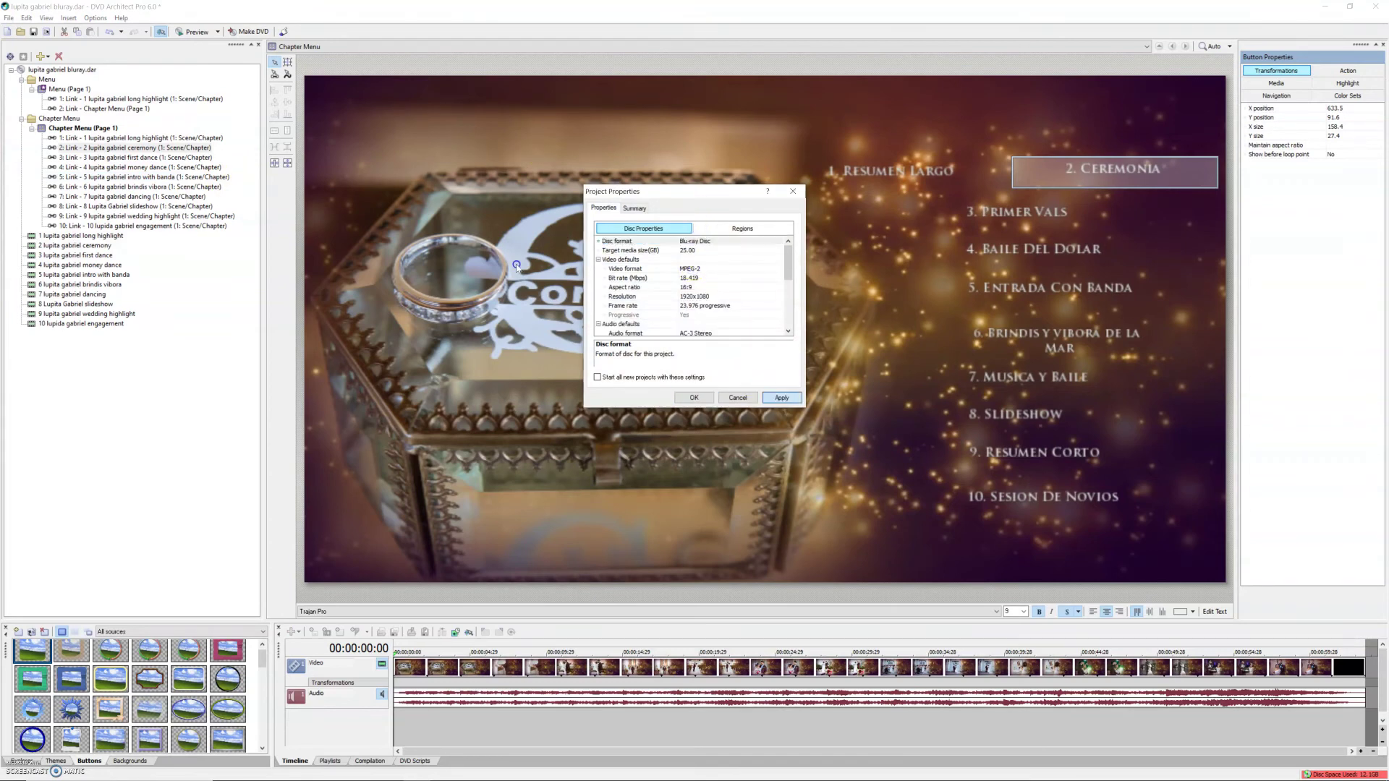
{"action": "left_click", "coordinate": [693, 397]}
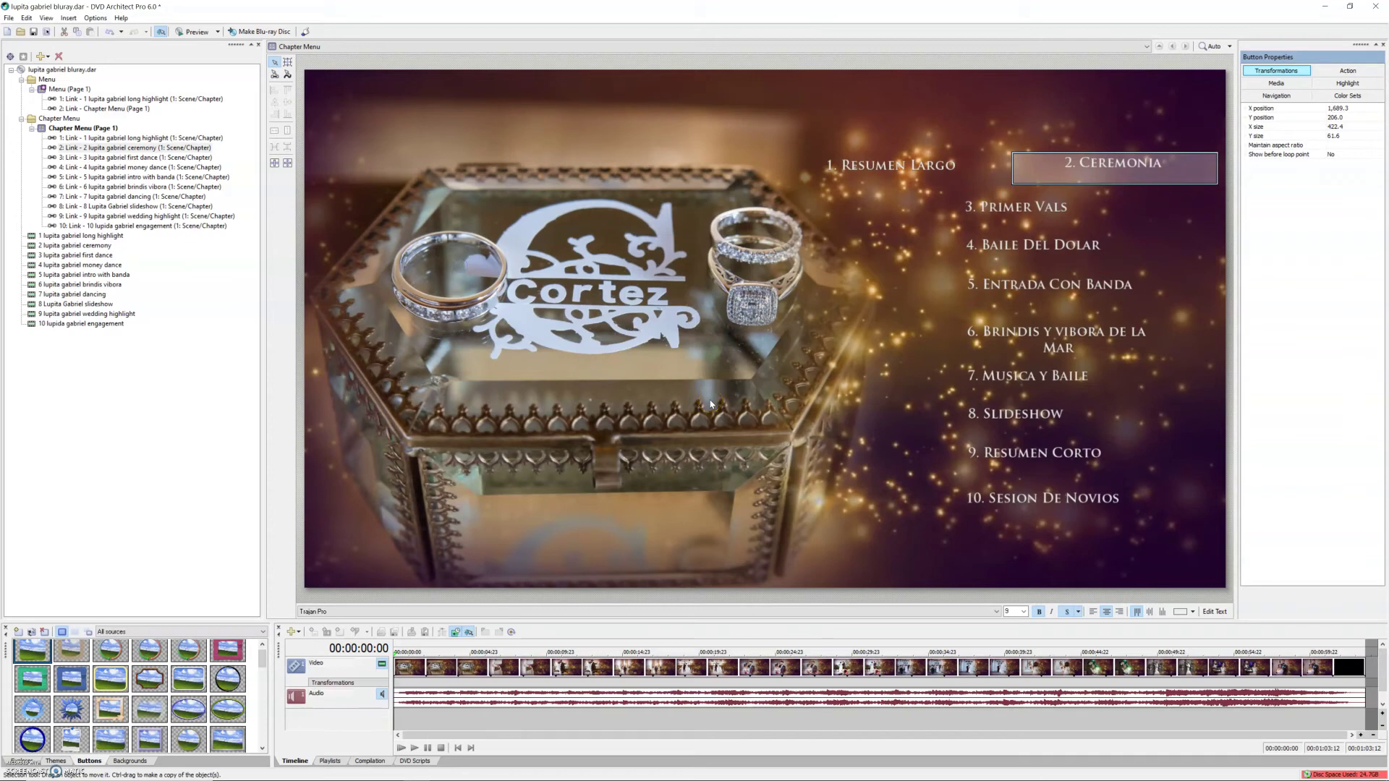
{"action": "left_click", "coordinate": [656, 395]}
{"action": "left_click", "coordinate": [633, 335]}
{"action": "left_click", "coordinate": [621, 297]}
- Start preparing the project as a Blu-ray image with the suggested image file and continue to the message review
{"action": "left_click", "coordinate": [246, 31]}
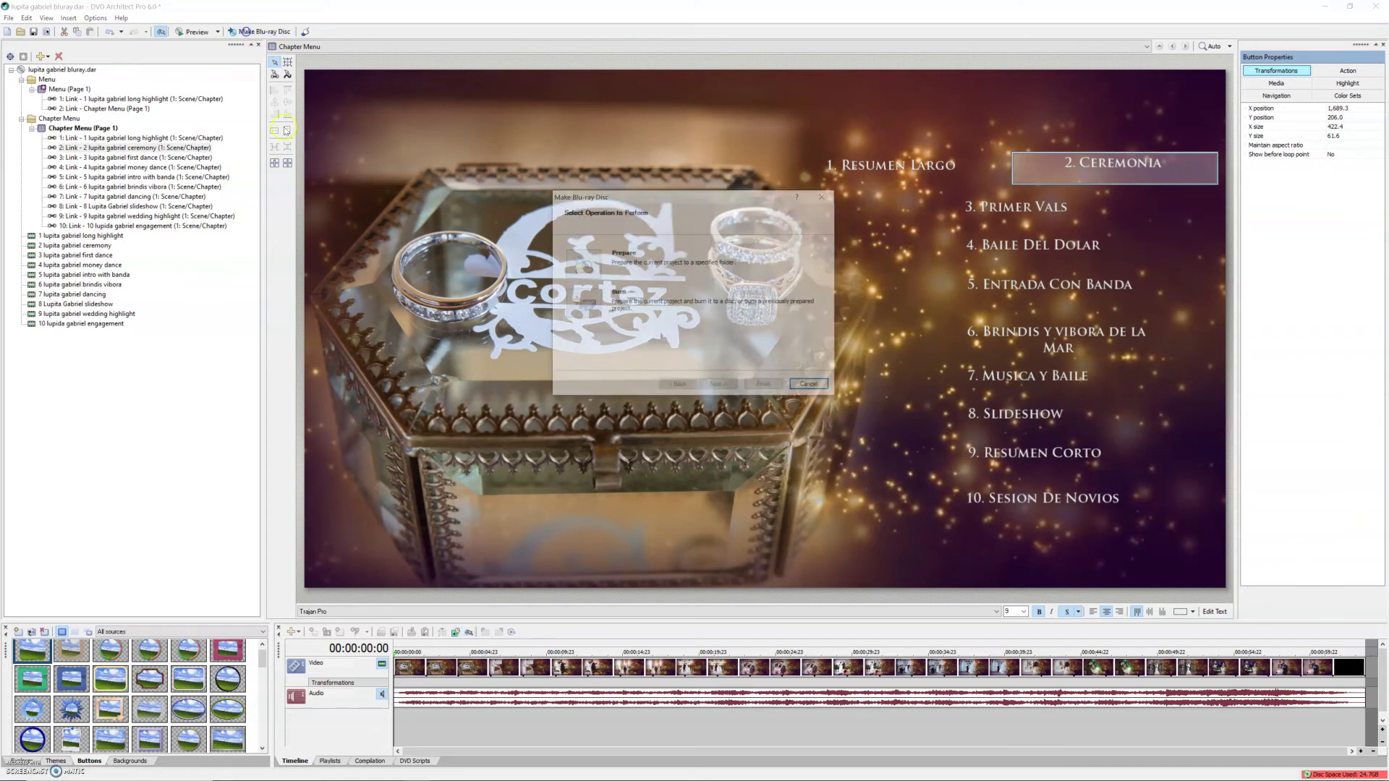
{"action": "left_click", "coordinate": [594, 264]}
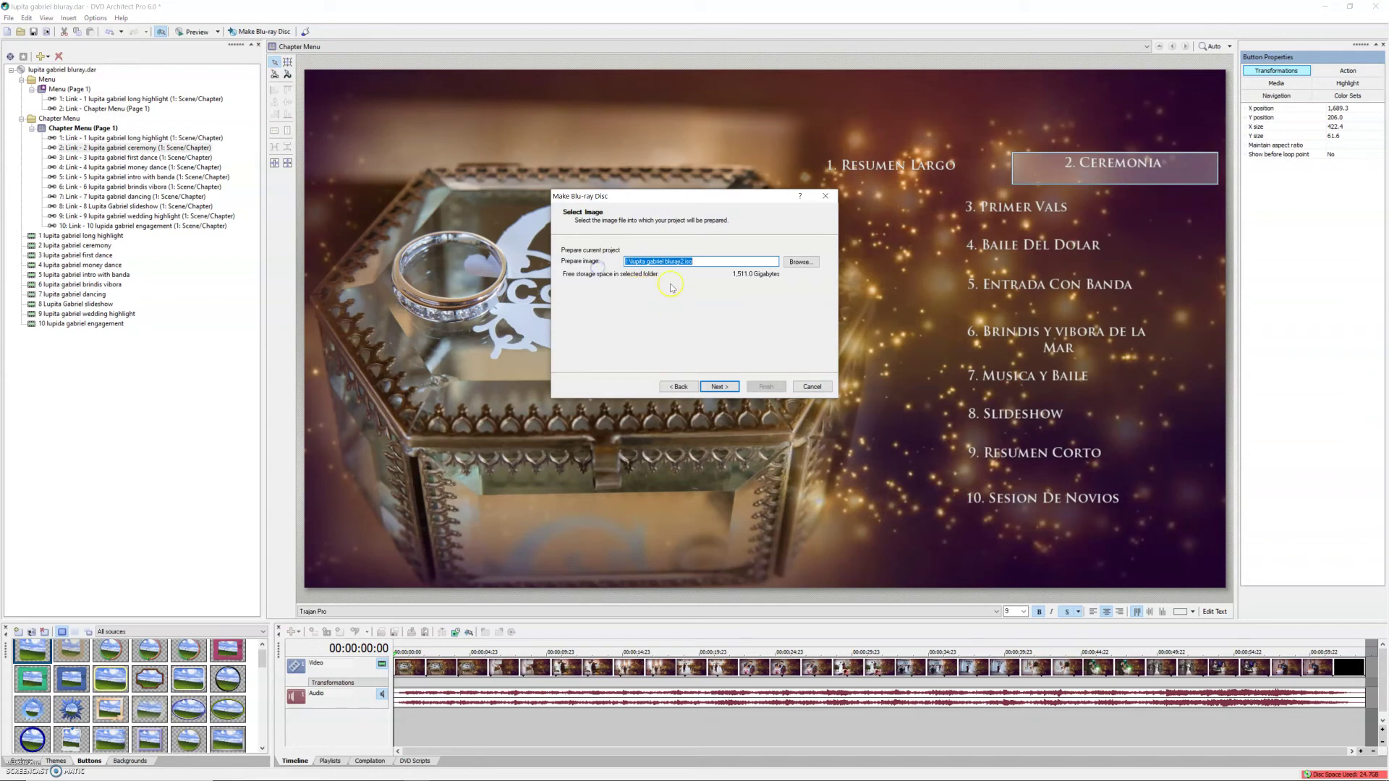
{"action": "left_click", "coordinate": [685, 261]}
{"action": "left_click", "coordinate": [718, 387]}
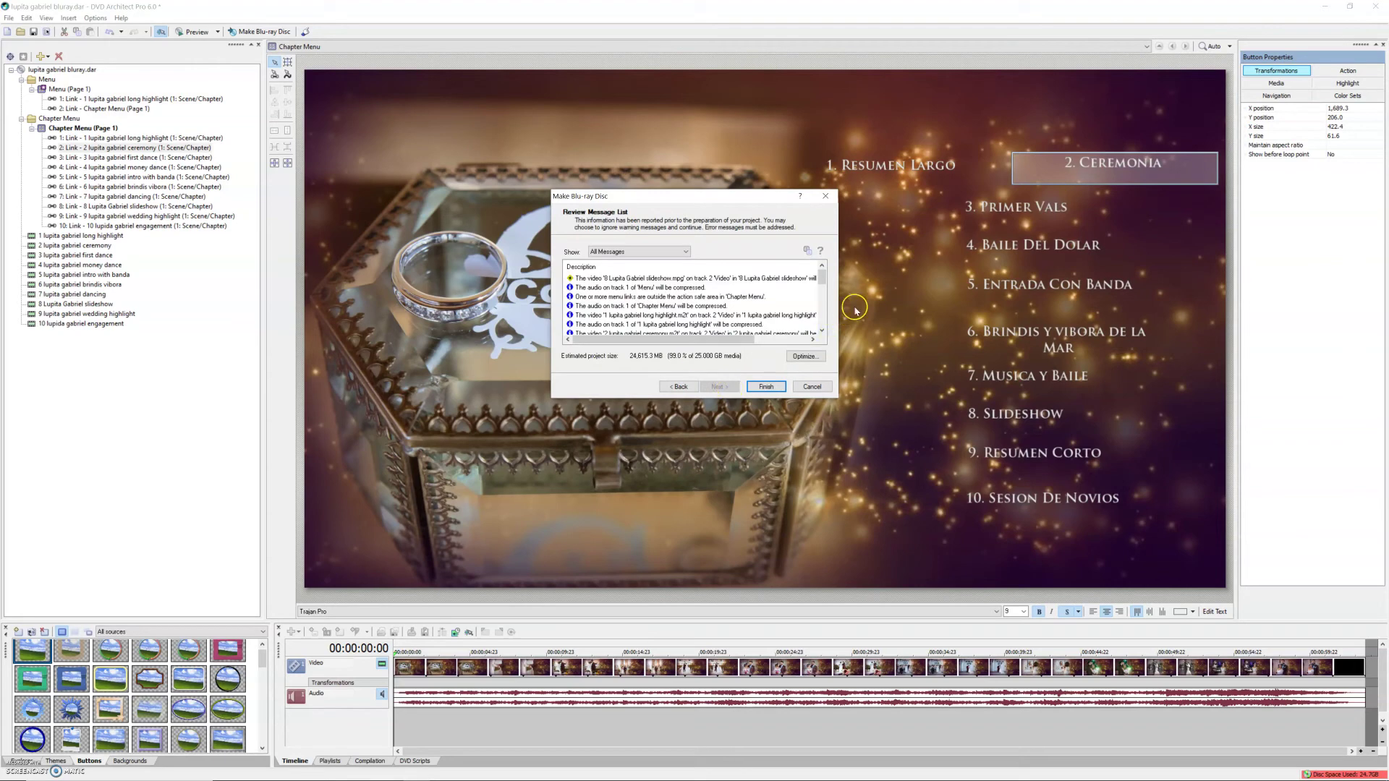
- Optimize the Blu-ray project by fitting it to the disc, raise the default video bit rate slightly, and accept the settings
{"action": "left_click", "coordinate": [804, 356]}
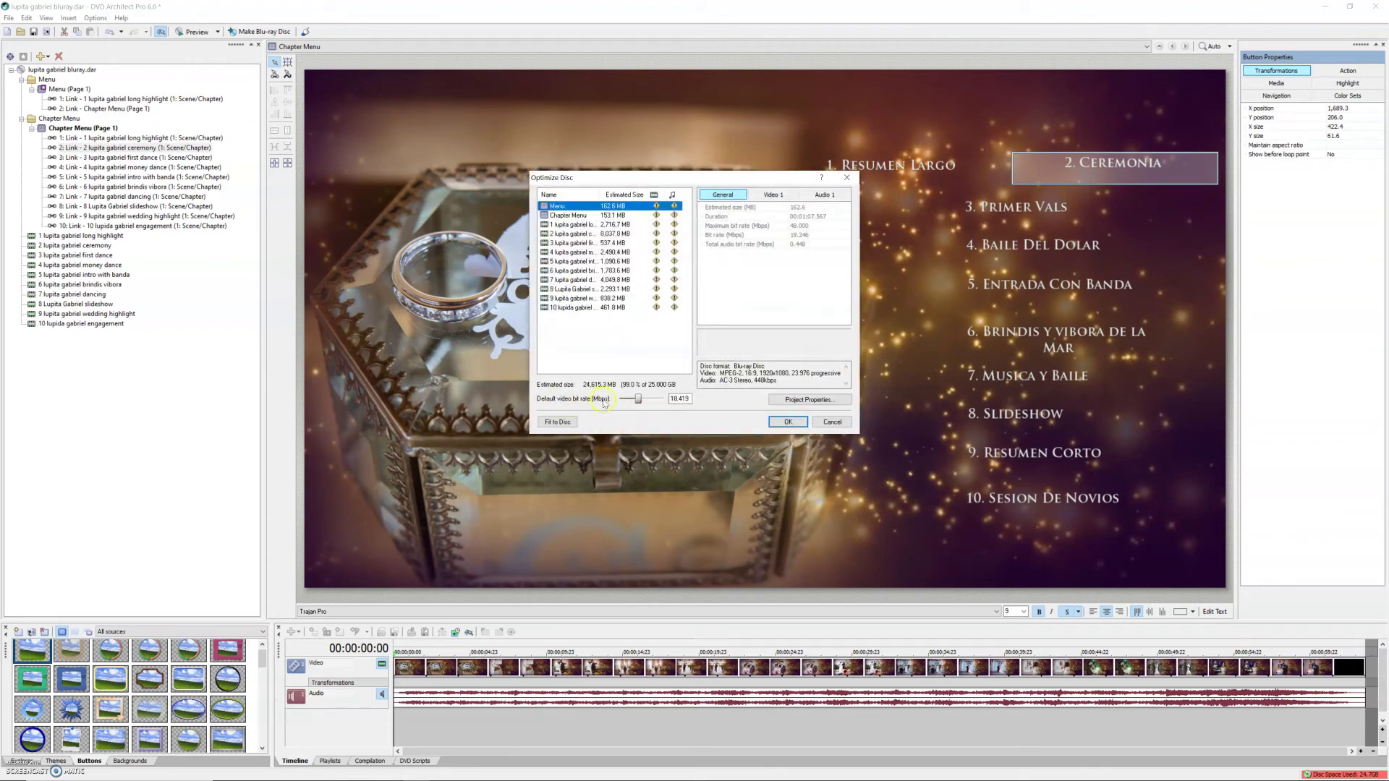
{"action": "left_click", "coordinate": [637, 402]}
{"action": "left_click", "coordinate": [564, 421]}
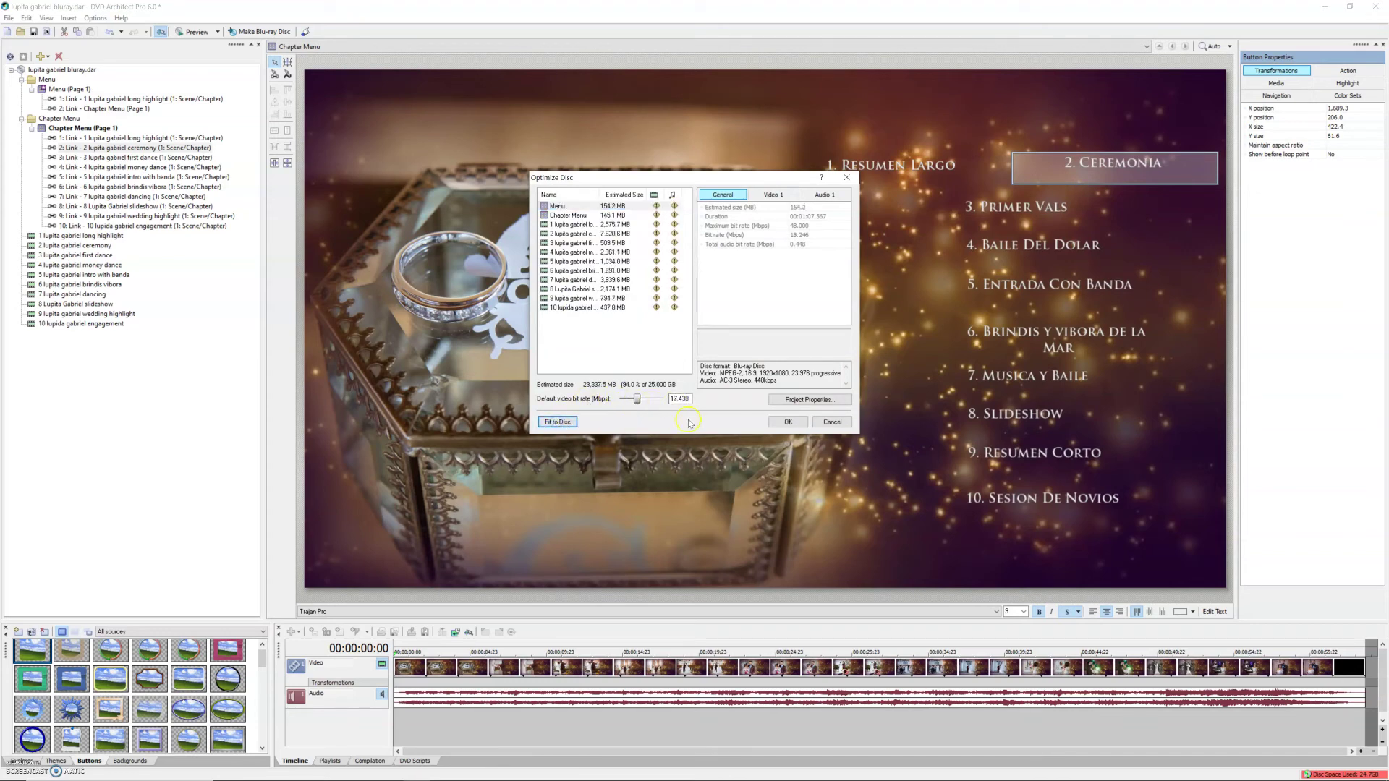
{"action": "left_click_drag", "start_coordinate": [639, 404], "coordinate": [640, 404]}
{"action": "left_click", "coordinate": [788, 422]}
- Start rendering the Blu-ray image, cancel the render, and dismiss the cancellation notice
{"action": "left_click", "coordinate": [766, 387]}
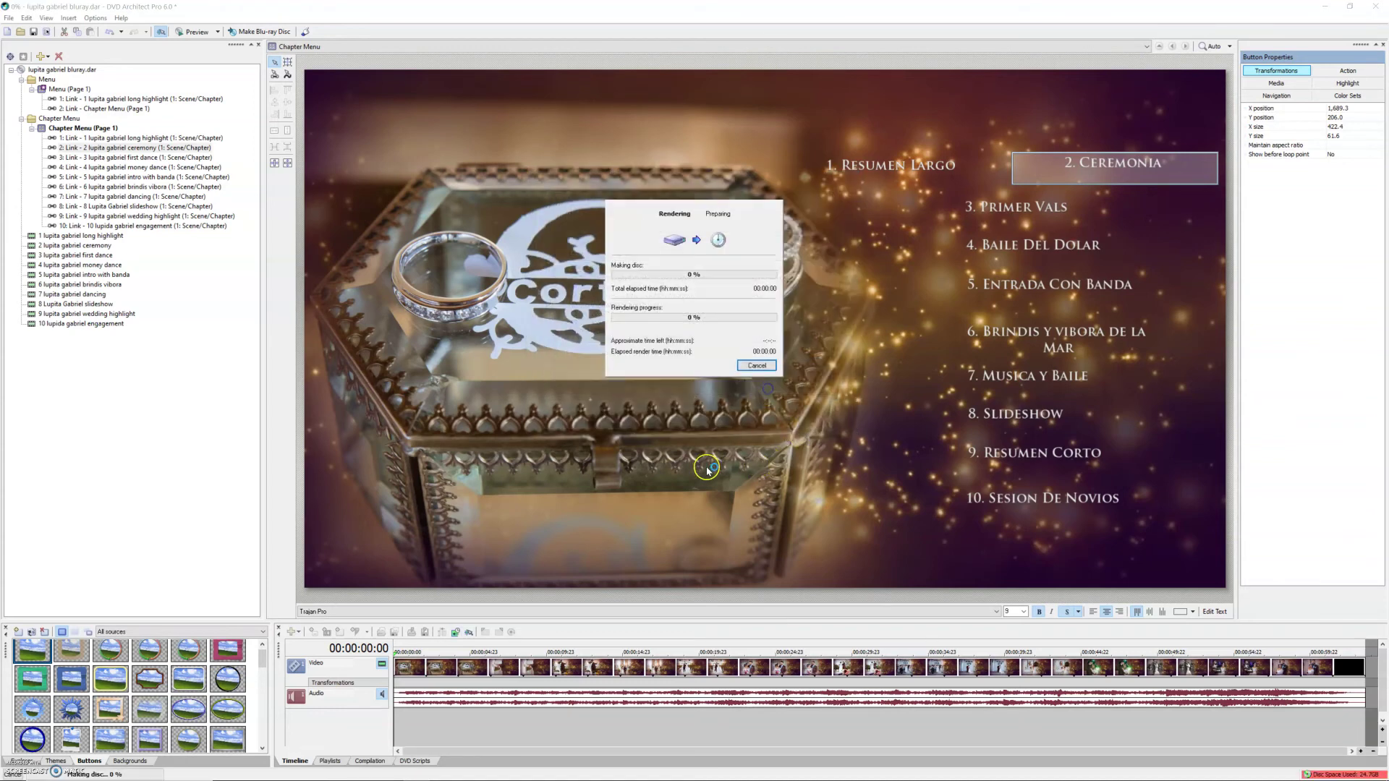
{"action": "left_click", "coordinate": [754, 367]}
{"action": "left_click", "coordinate": [687, 296]}
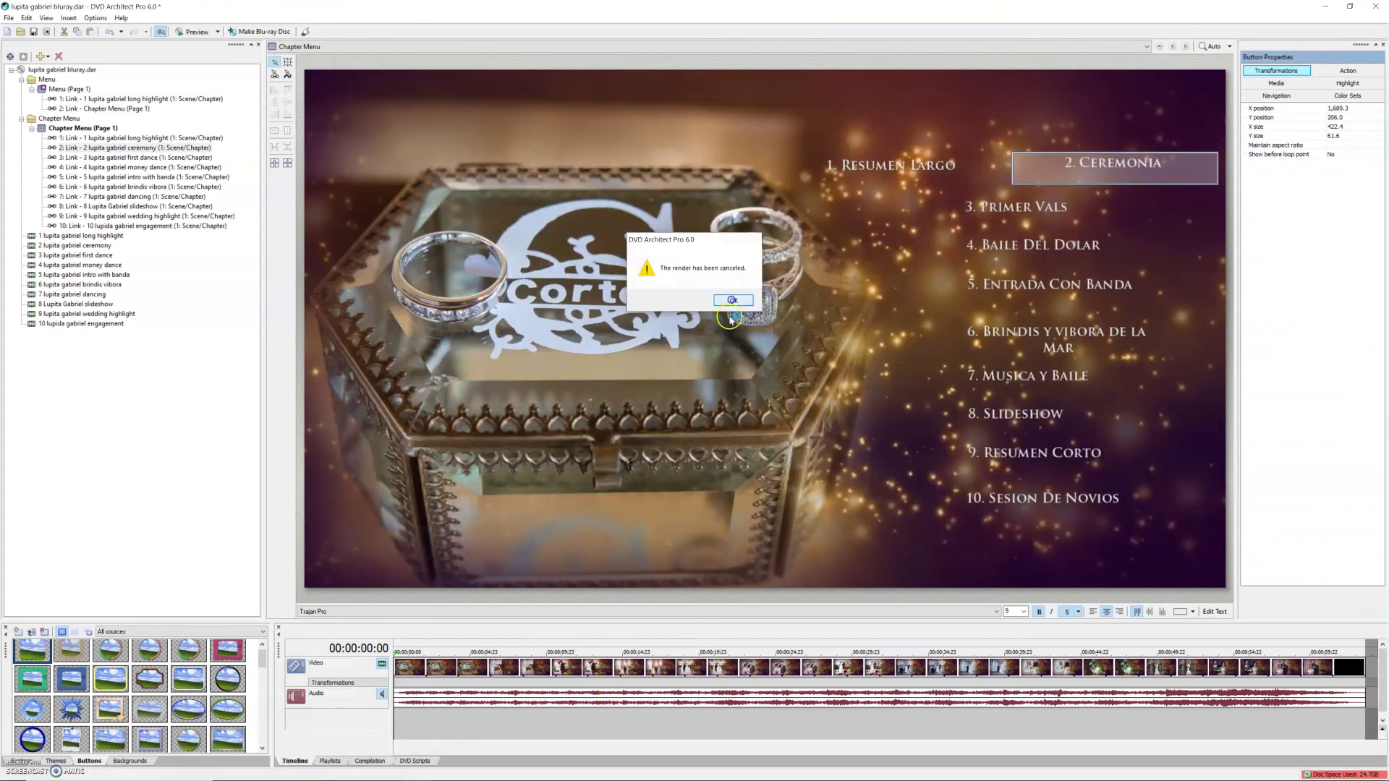
{"action": "left_click", "coordinate": [733, 301]}
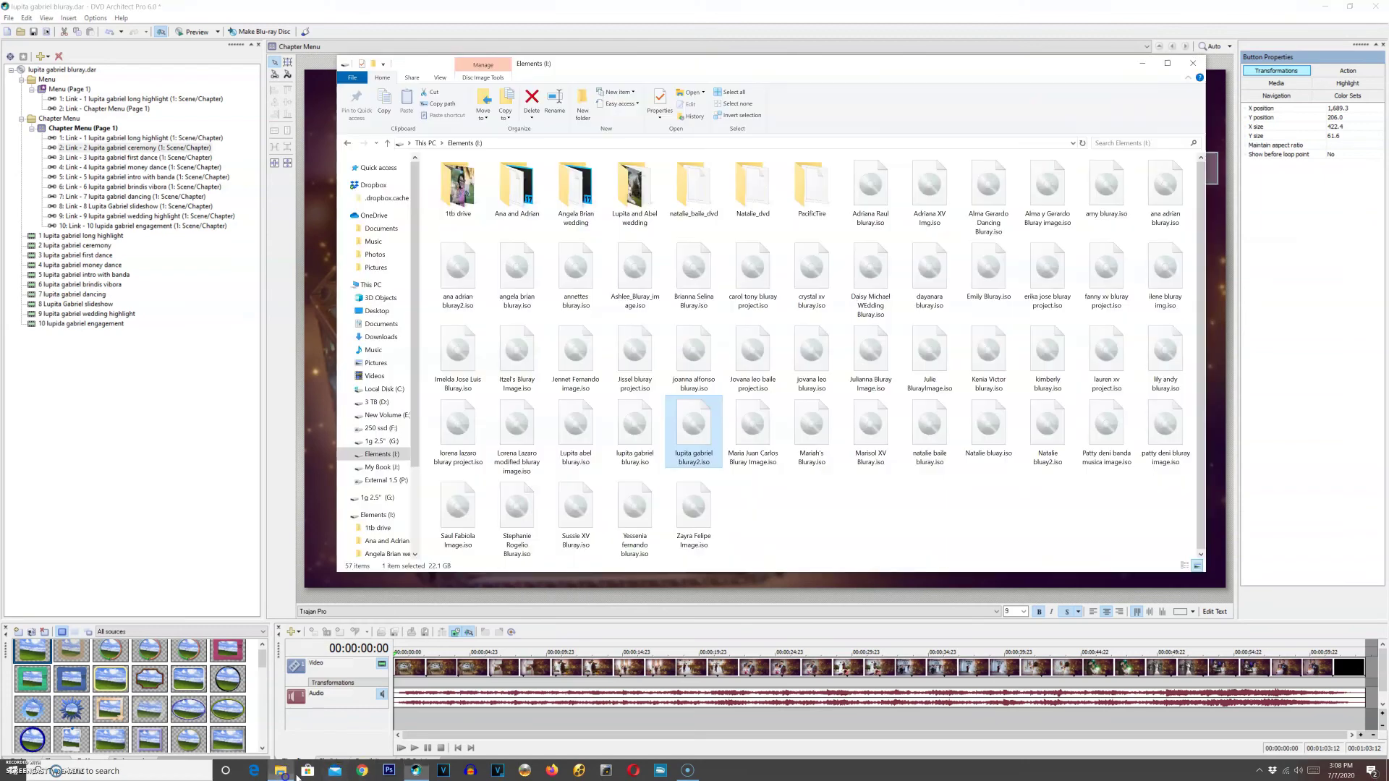
- Switch to File Explorer and open the project's prepared "bluray2" ISO image in VLC media player
{"action": "left_click", "coordinate": [280, 772]}
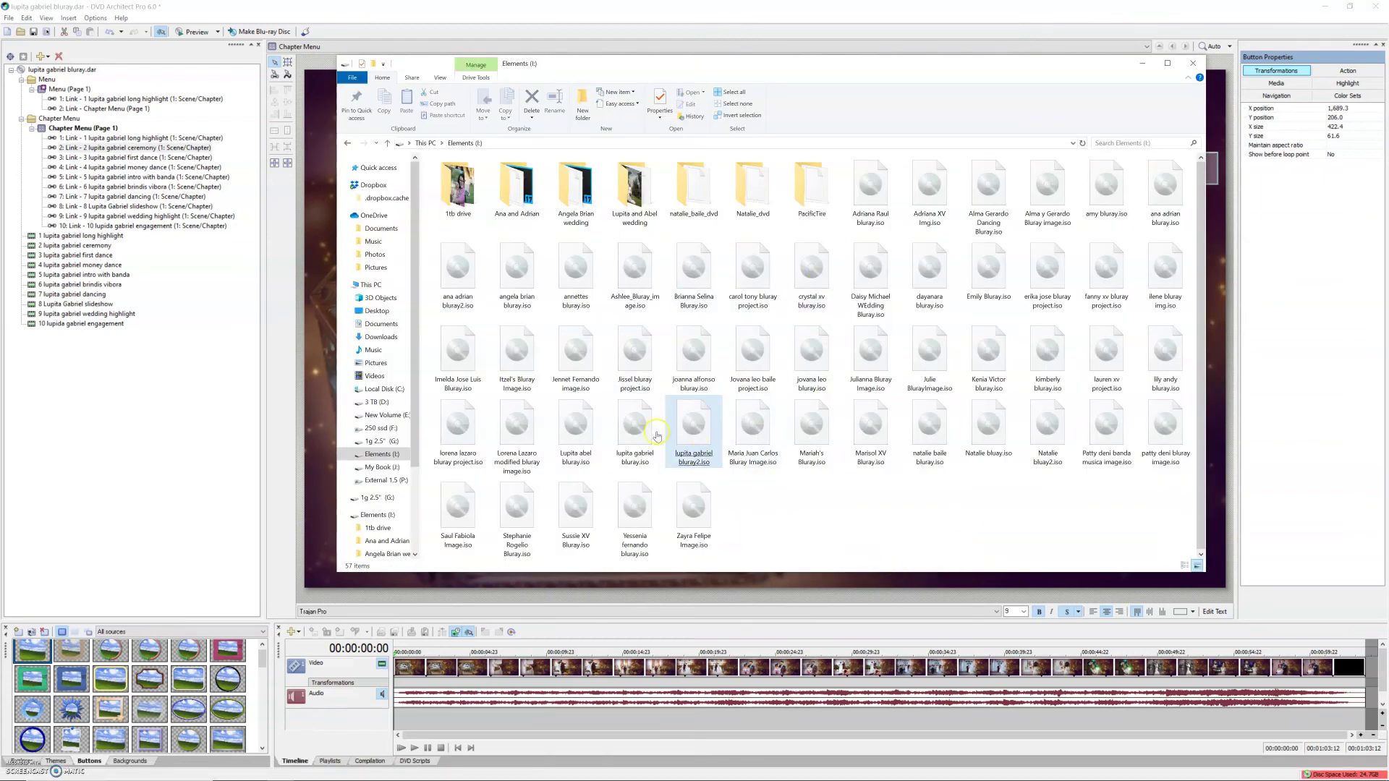
{"action": "right_click", "coordinate": [694, 420]}
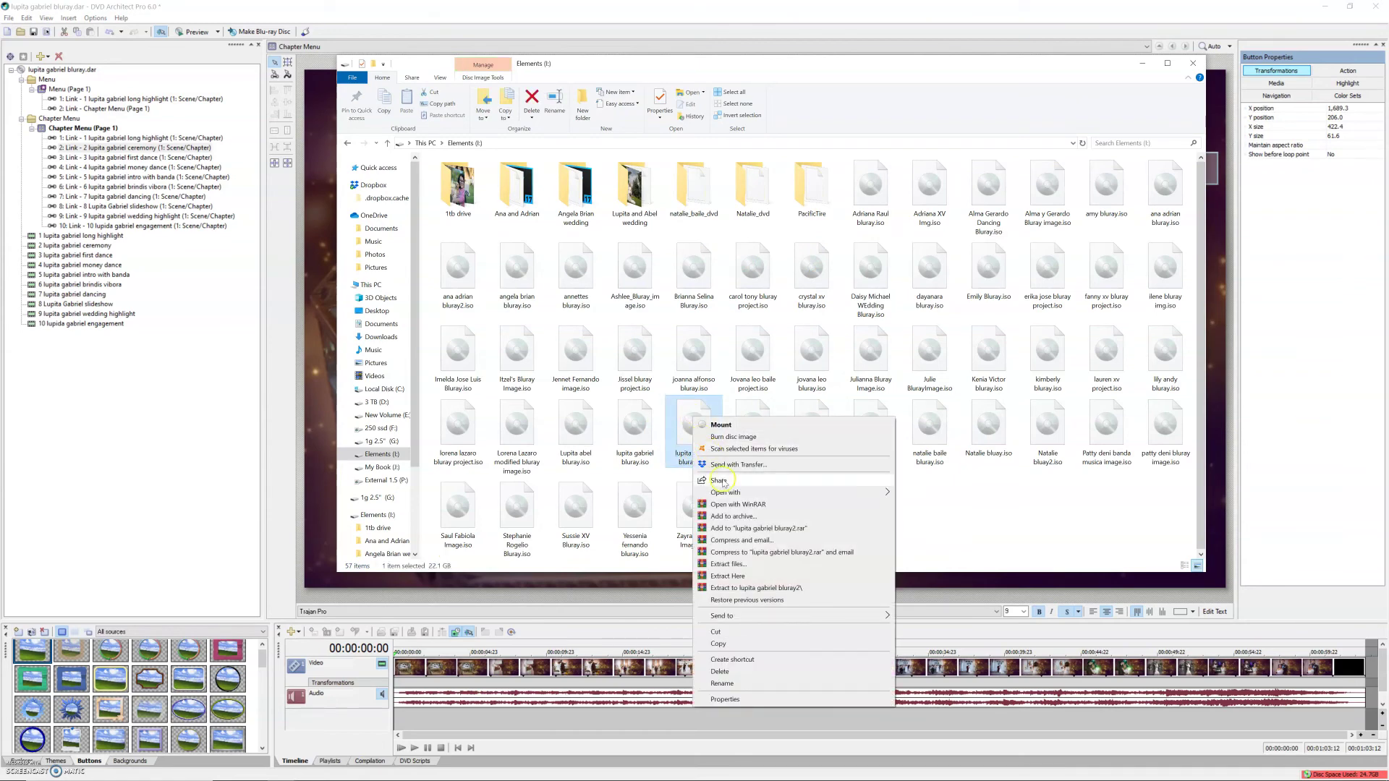
{"action": "mouse_move", "coordinate": [723, 495]}
{"action": "left_click", "coordinate": [917, 505]}
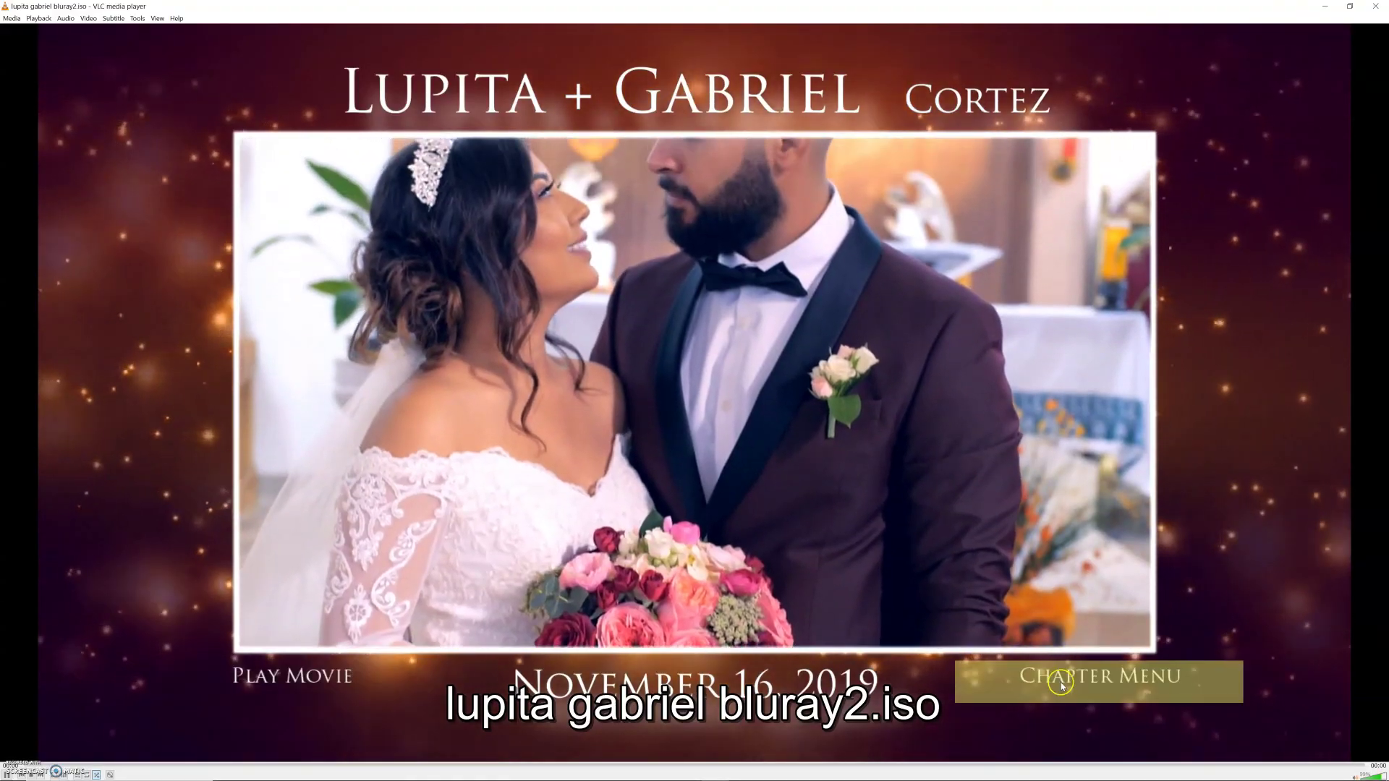
- Check the disc's chapter menu, play chapter 8 Slideshow, and close the player and the file window
{"action": "left_click", "coordinate": [1064, 678]}
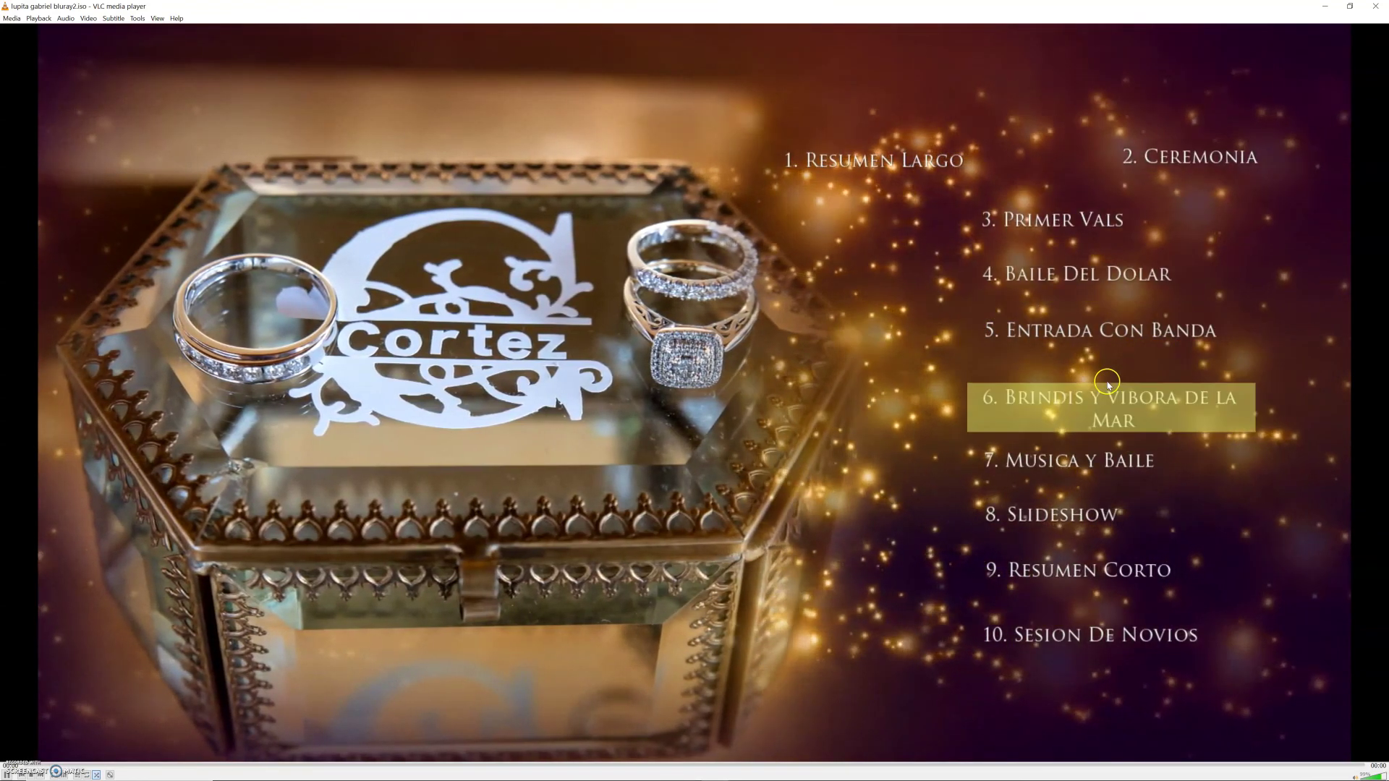
{"action": "left_click", "coordinate": [1032, 524]}
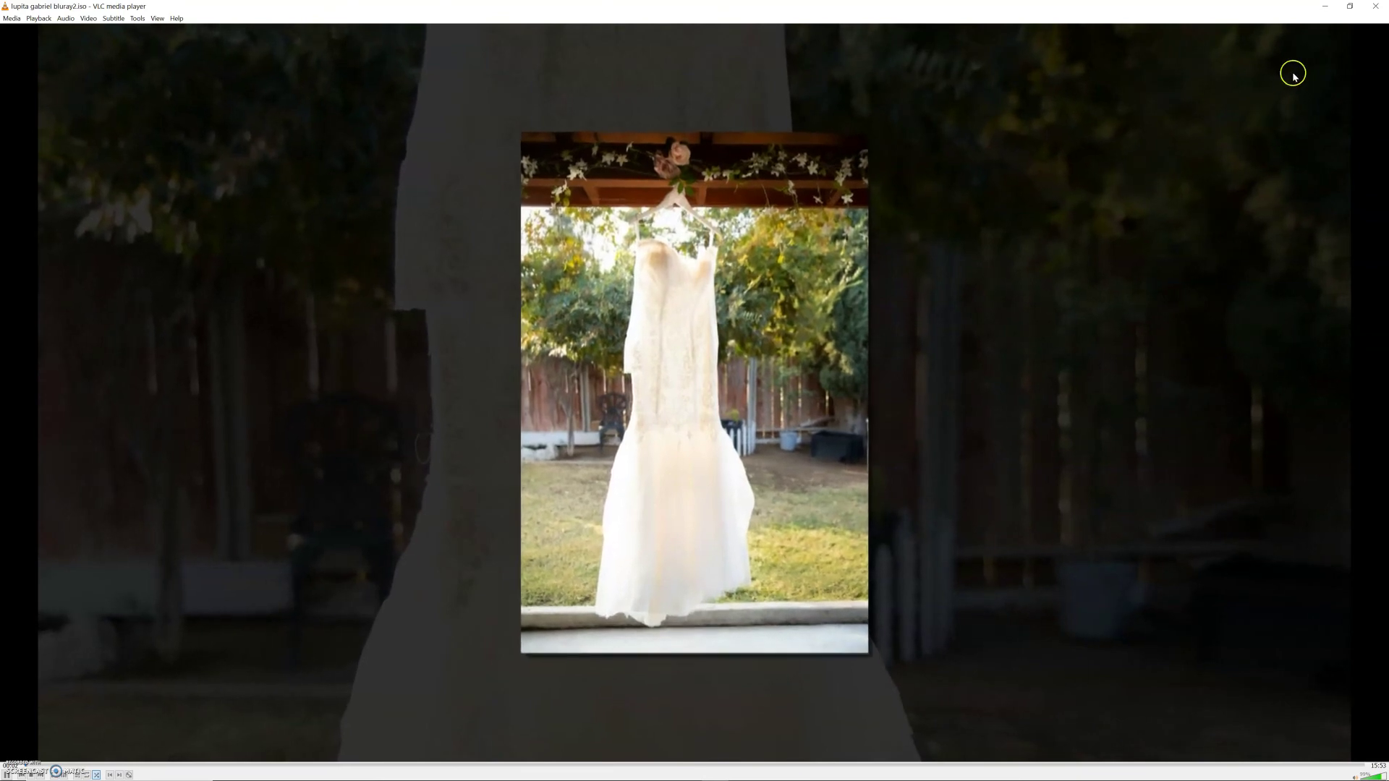
{"action": "left_click", "coordinate": [1369, 6]}
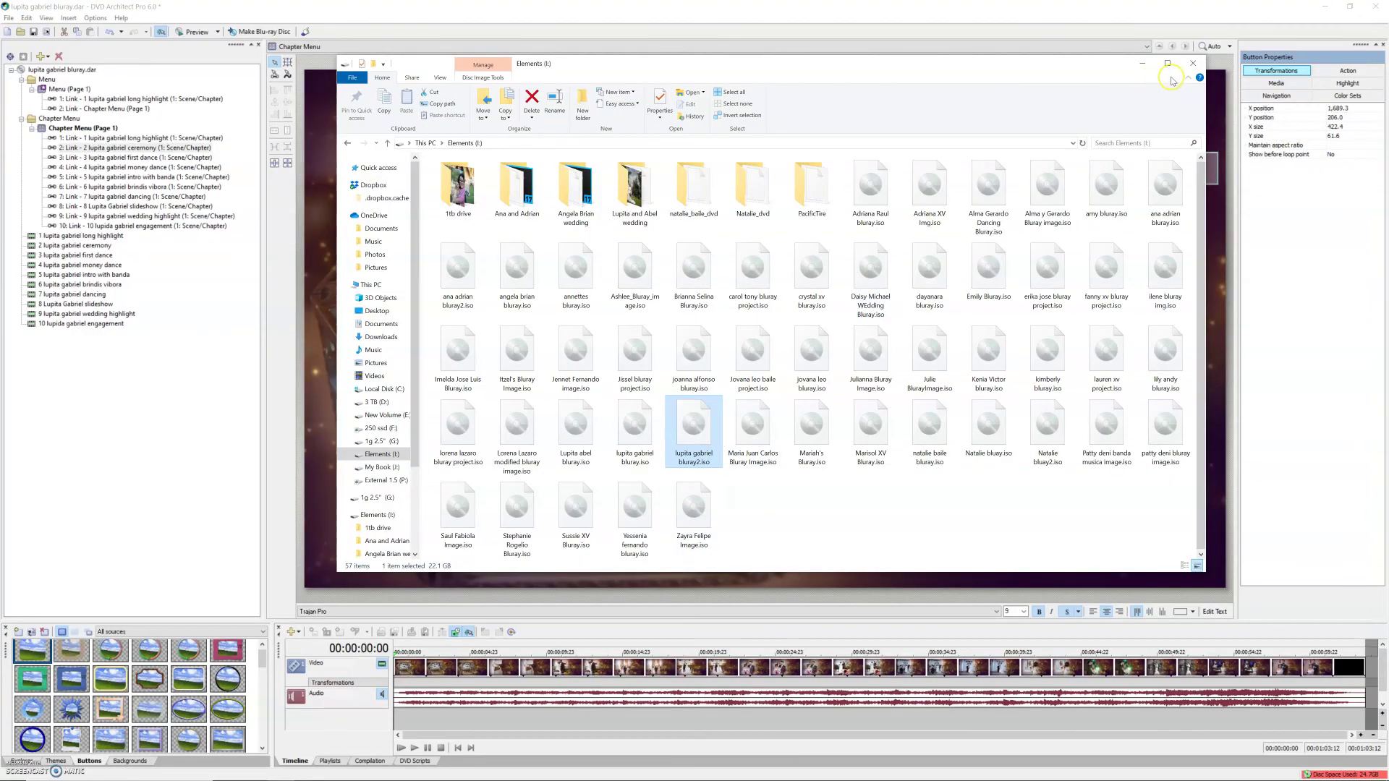
{"action": "left_click", "coordinate": [1193, 63]}
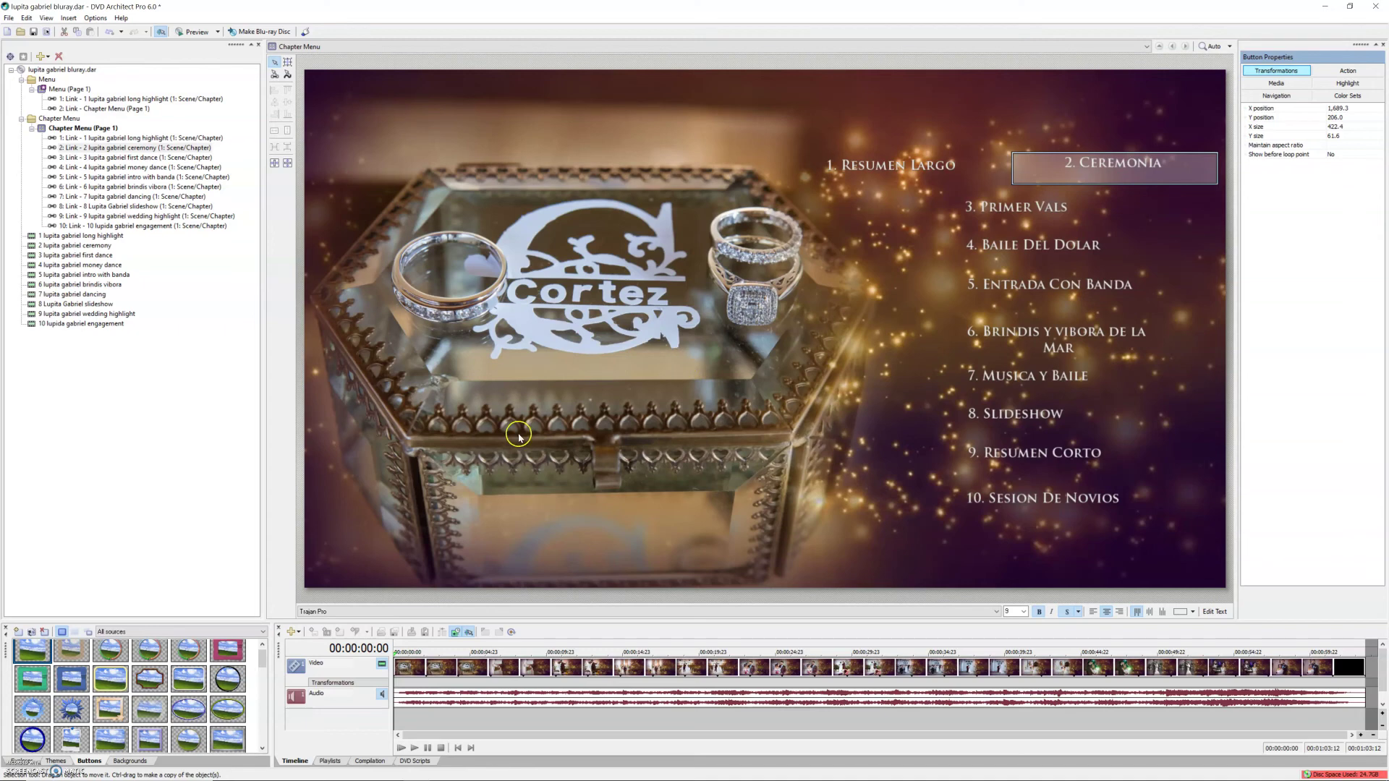
- Open the main Menu page, preview the project from it, check the Chapter Menu link, and close the preview
{"action": "left_click", "coordinate": [455, 456]}
{"action": "left_click", "coordinate": [44, 79]}
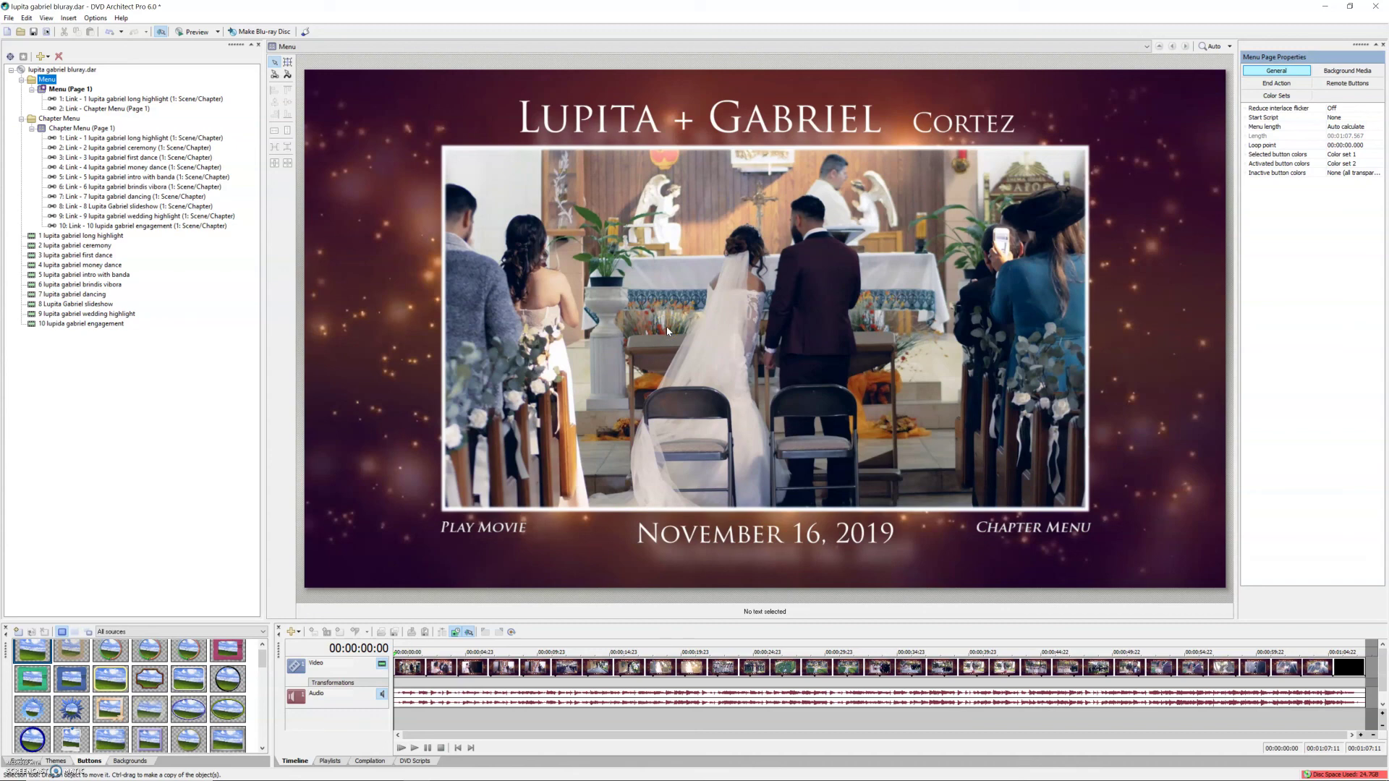
{"action": "left_click", "coordinate": [526, 181]}
{"action": "left_click", "coordinate": [192, 31]}
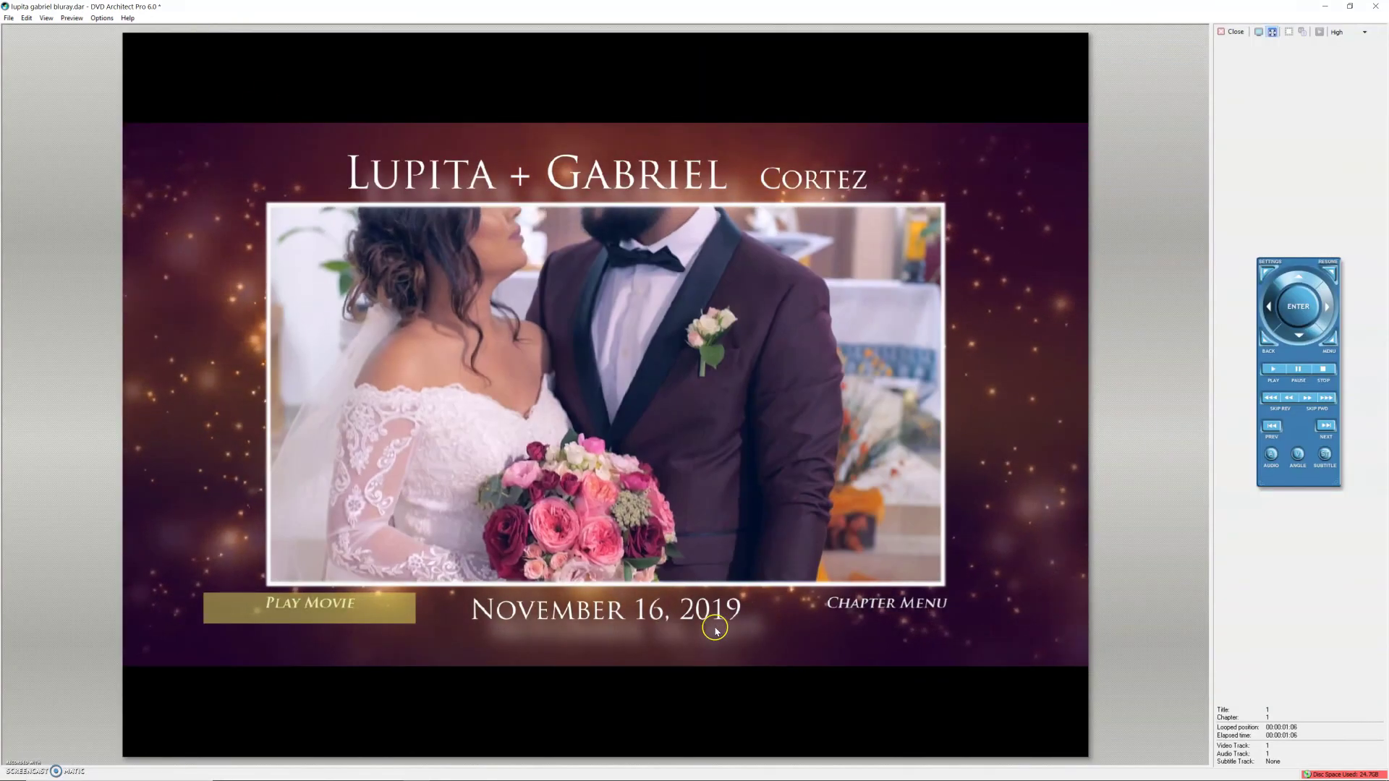
{"action": "left_click", "coordinate": [850, 604]}
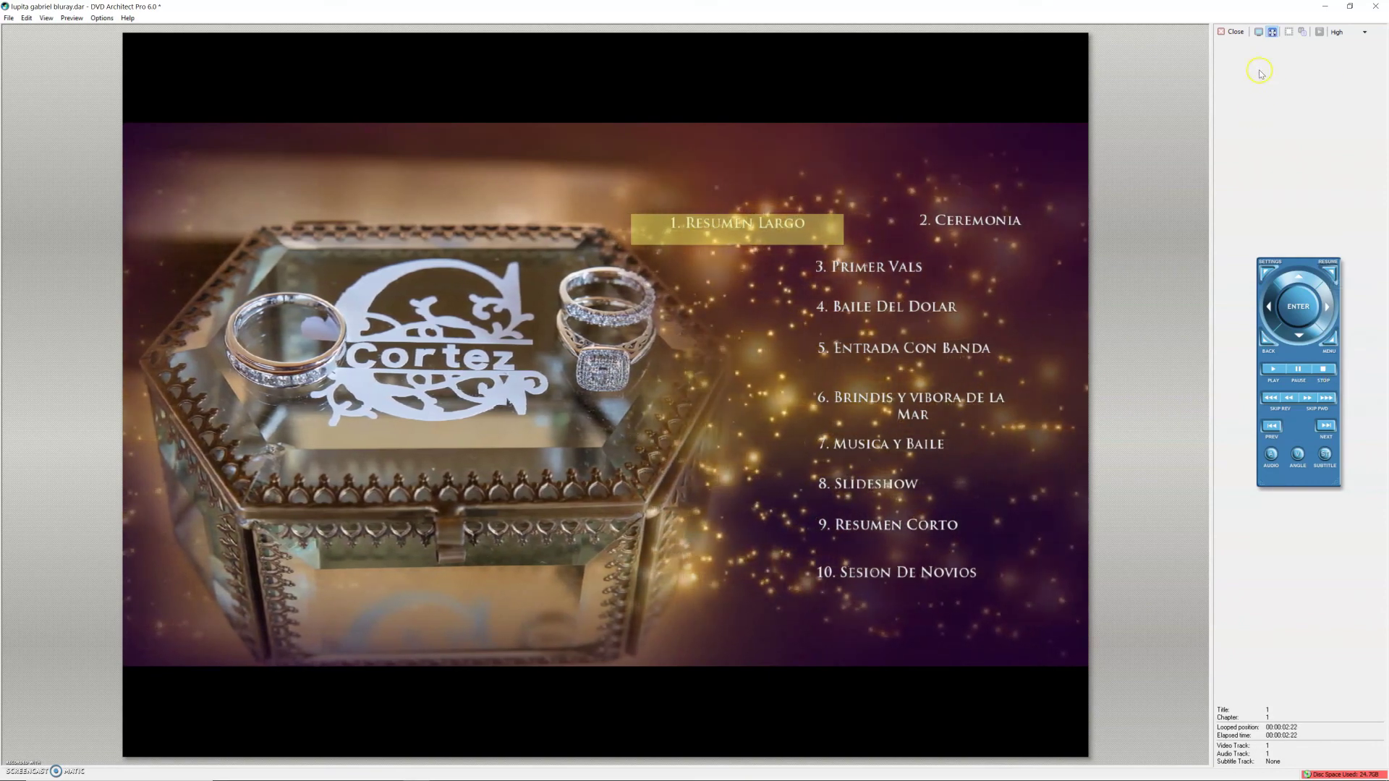
{"action": "left_click", "coordinate": [1232, 31]}
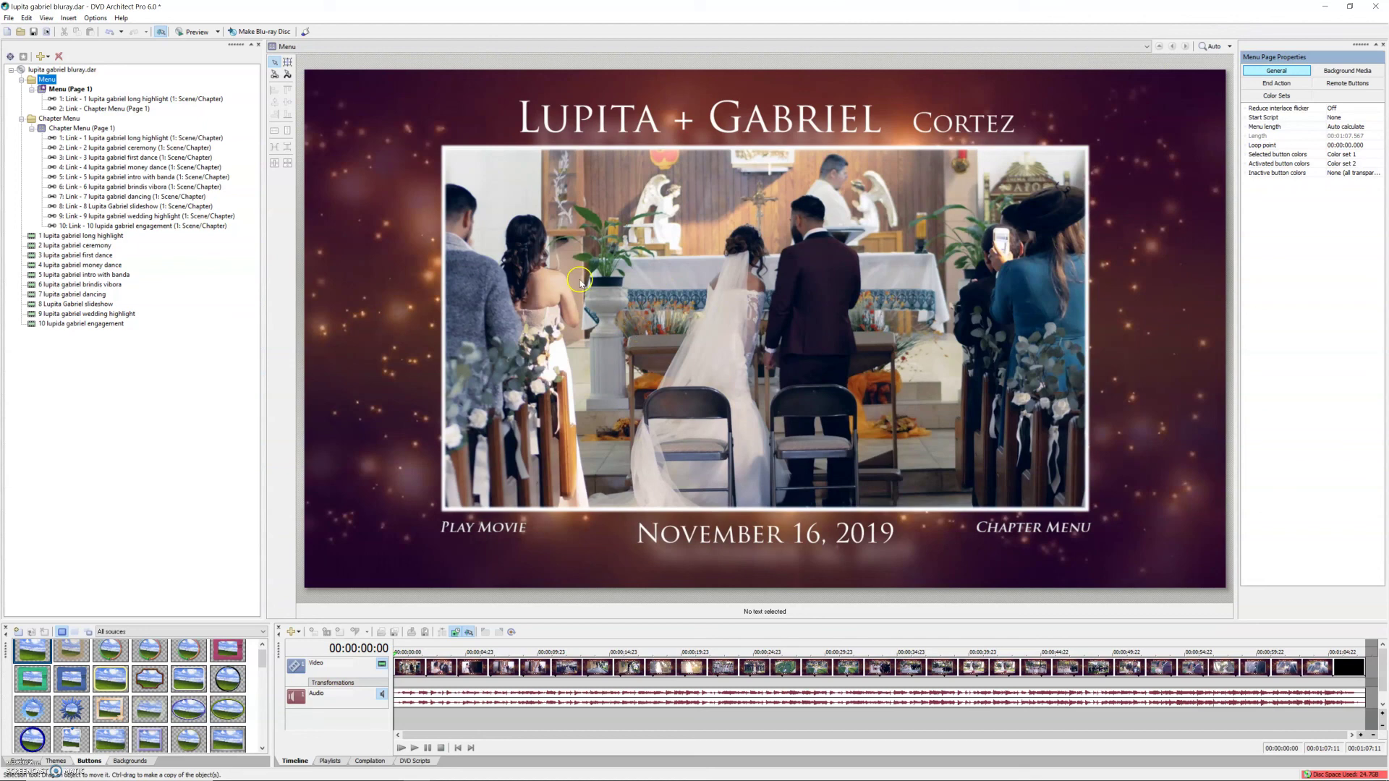
{"action": "left_click", "coordinate": [673, 250]}
{"action": "left_click", "coordinate": [361, 177]}
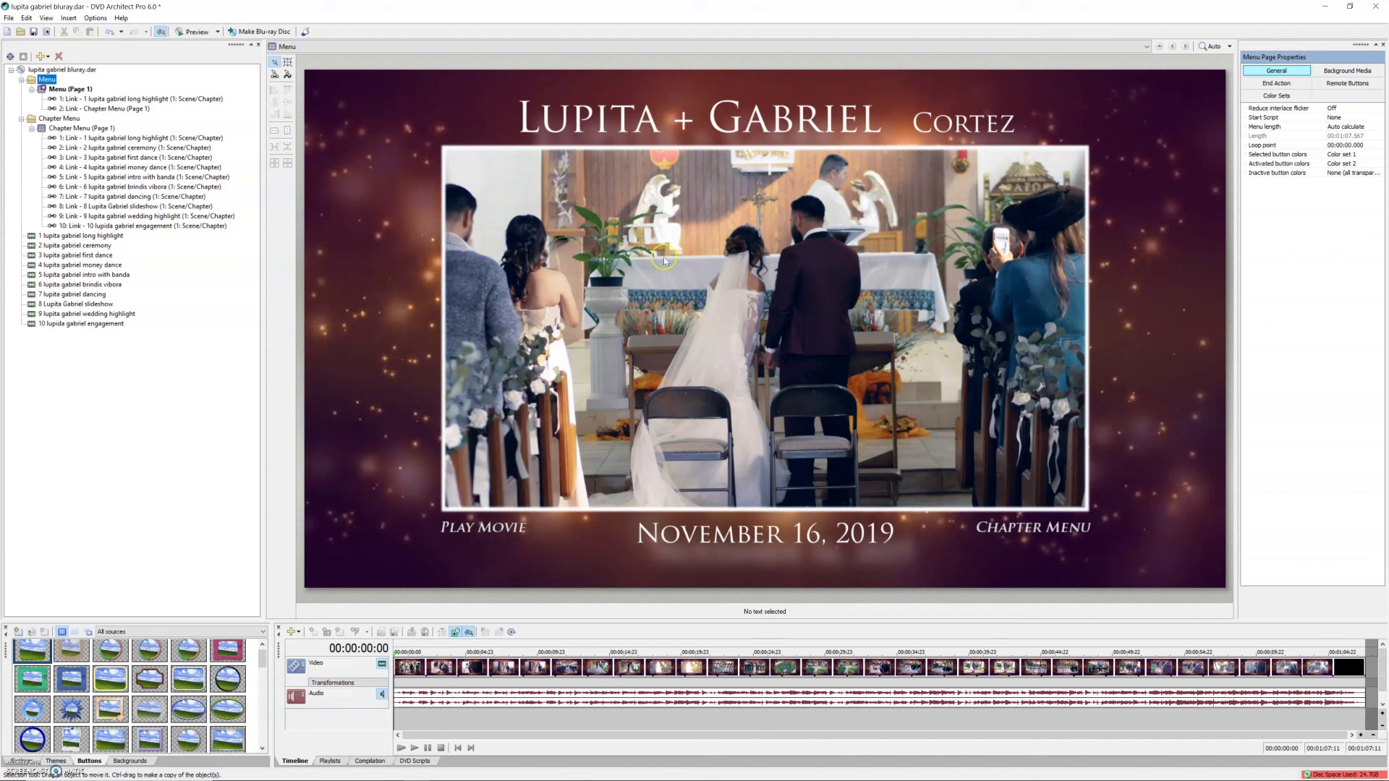